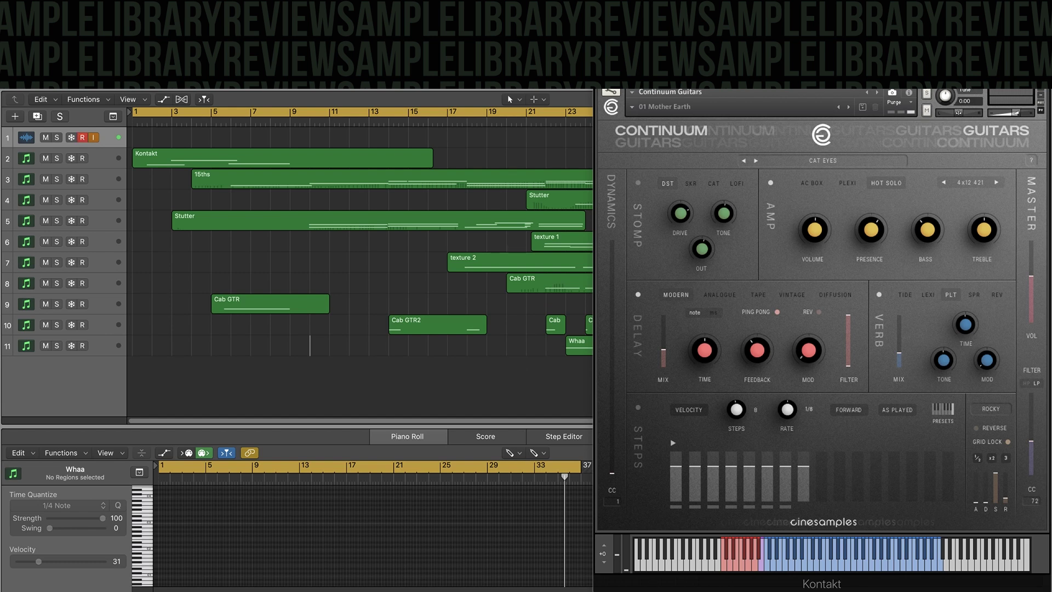
Select all regions in the arrangement and play the project from bar 1.
key("super+a")
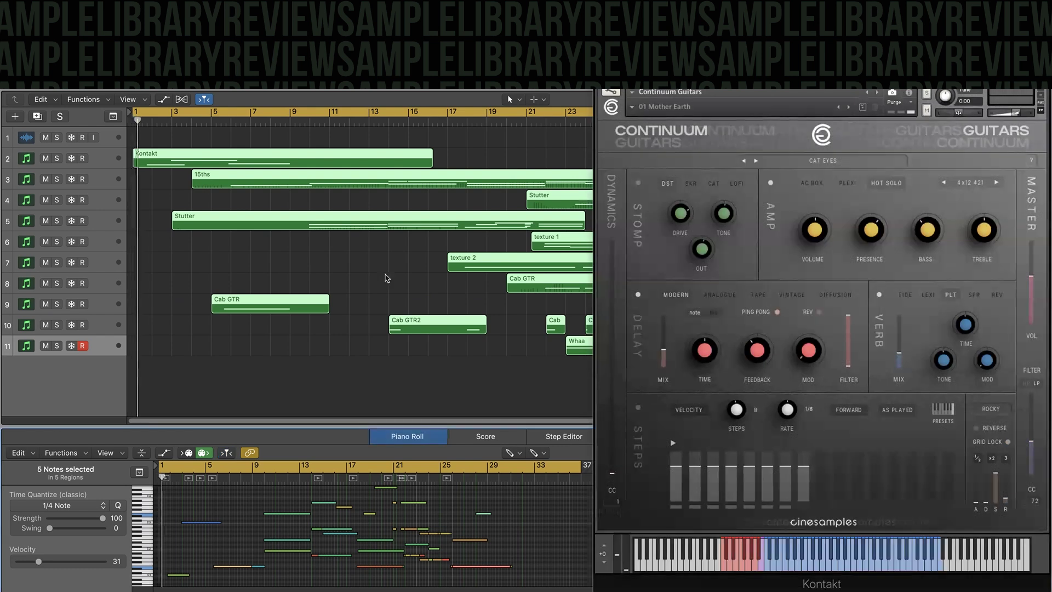
key("space")
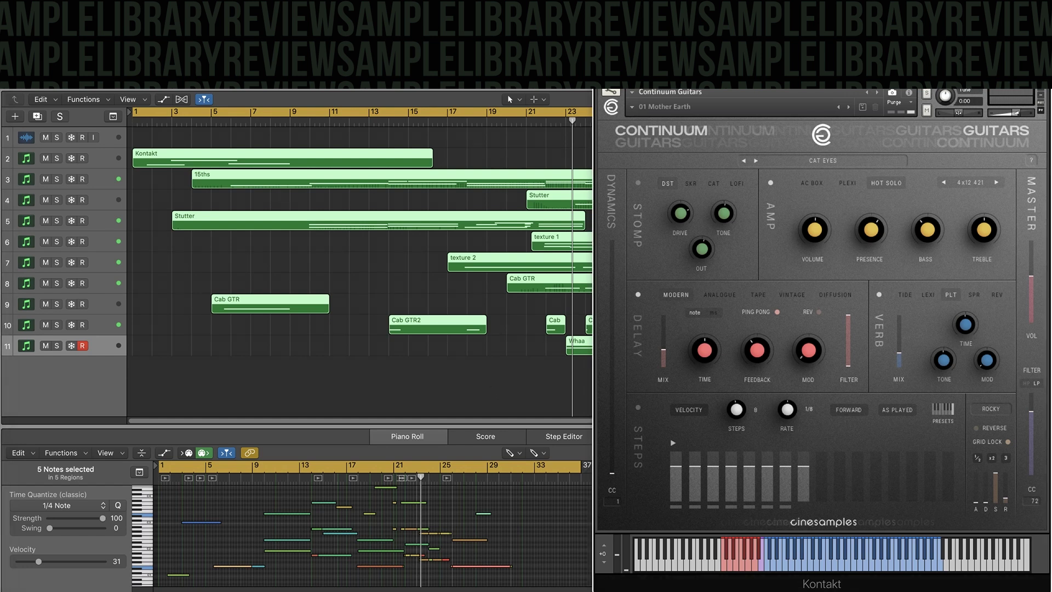
left_click(557, 120)
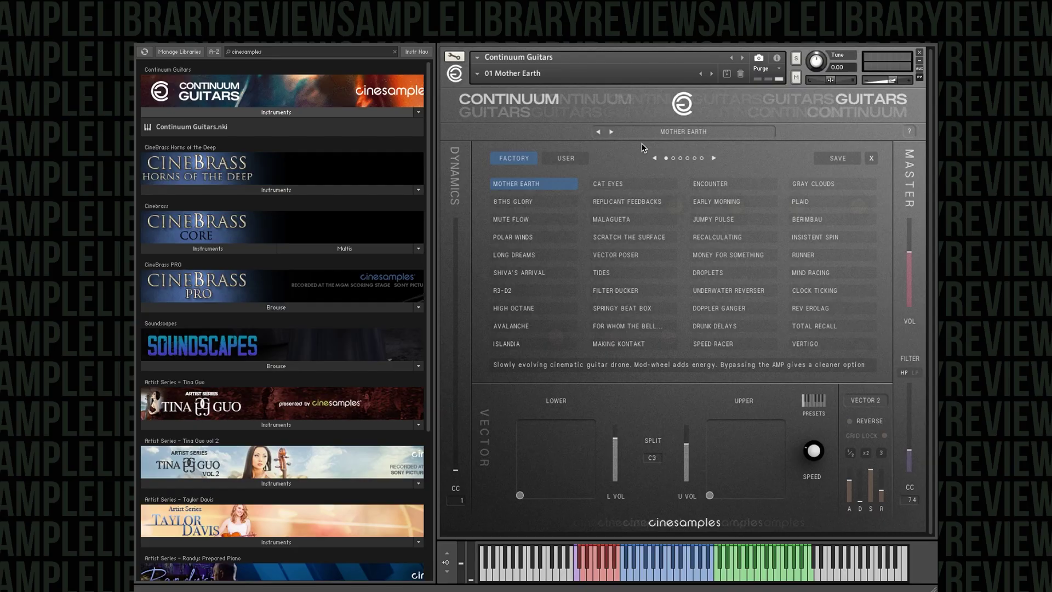
Look through the Continuum Guitars factory preset list and the snapshot list without changing the loaded Mother Earth preset.
left_click(662, 137)
left_click(662, 136)
scroll(263, 112, "down", 2)
scroll(221, 107, "up", 2)
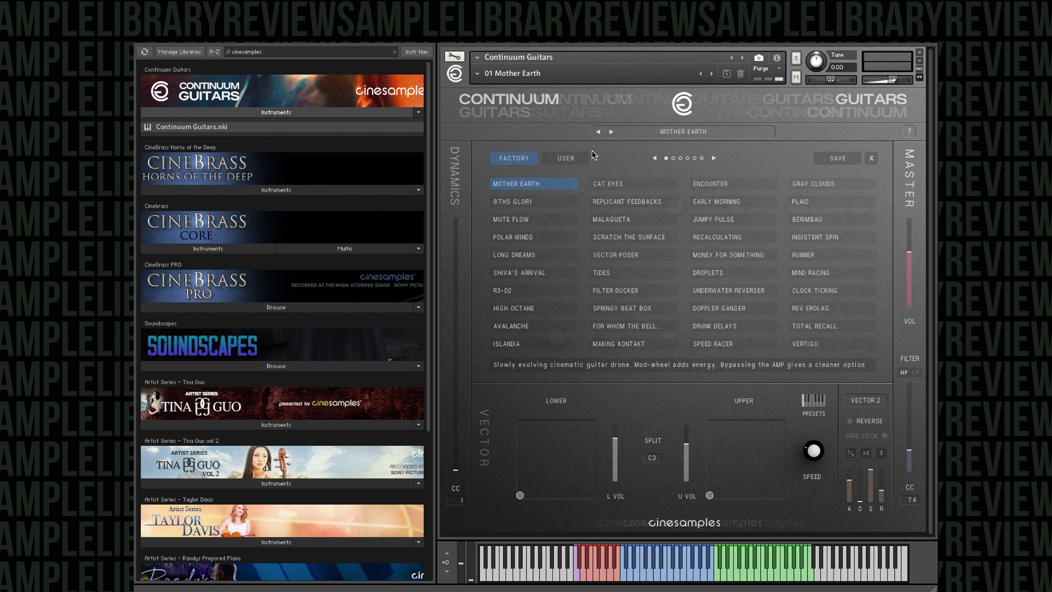
left_click(659, 134)
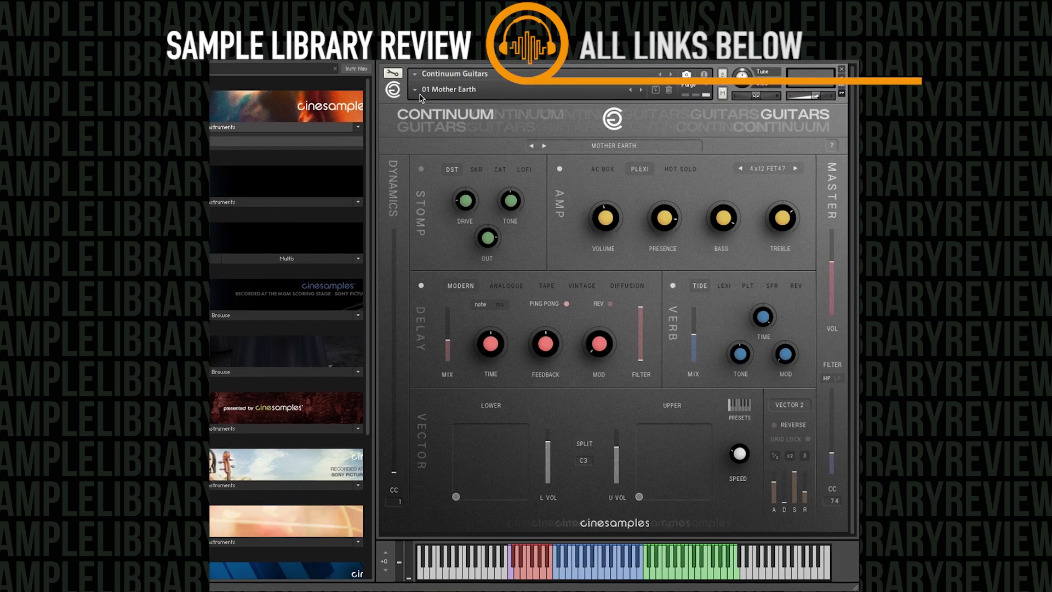
left_click(482, 75)
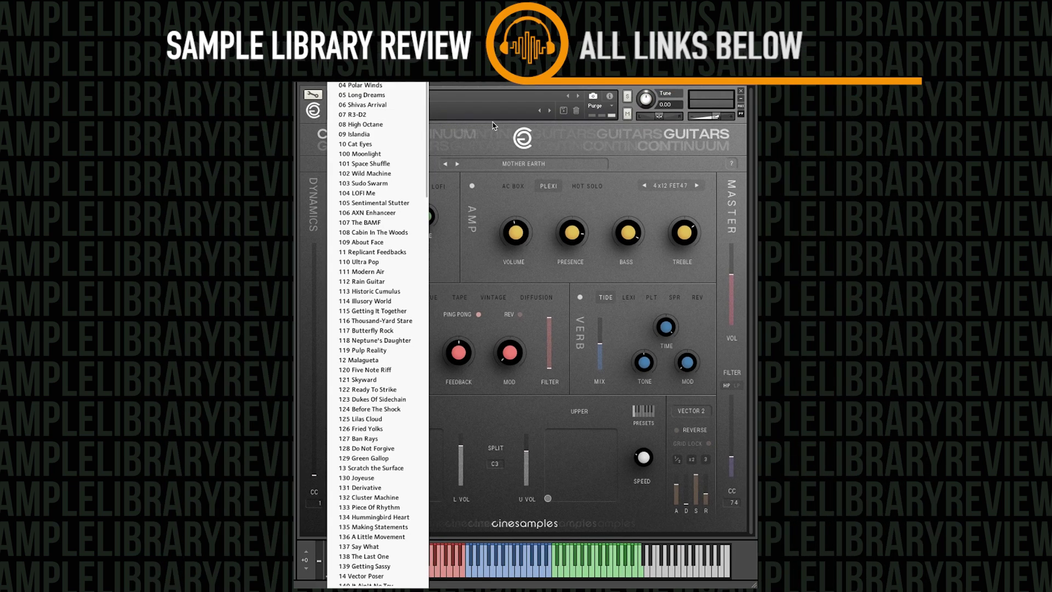
key("Escape")
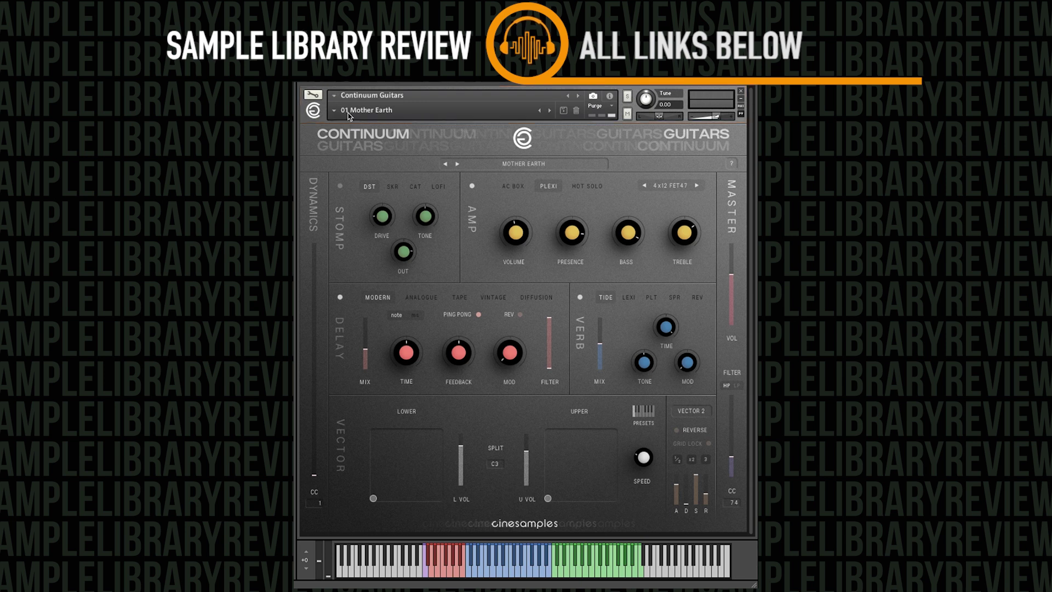
Open the factory preset browser and load Tides, Drunk Delays and Total Recall in turn to read their descriptions.
left_click(524, 167)
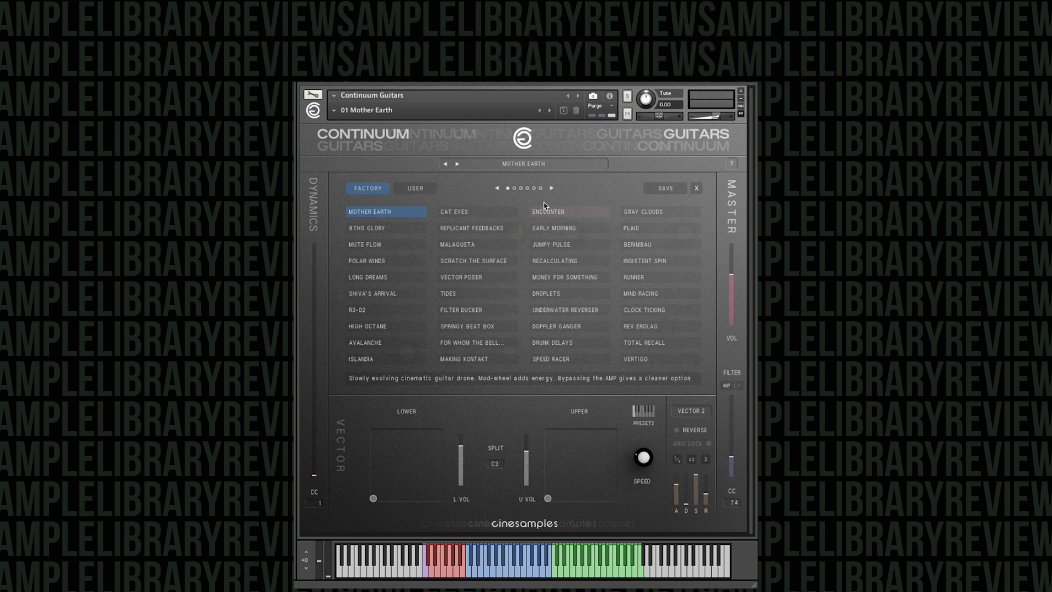
left_click(467, 296)
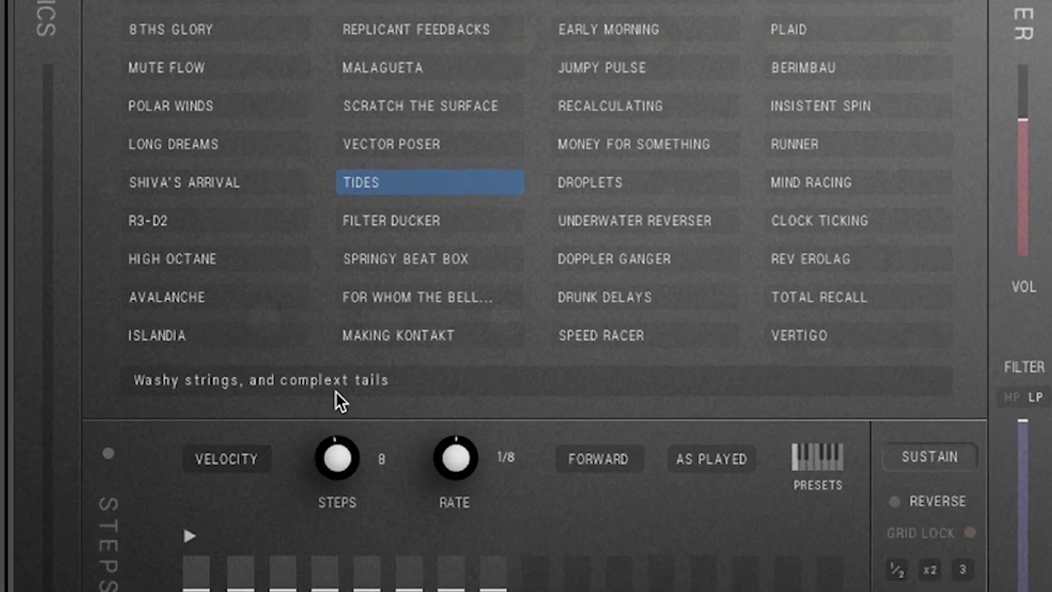
left_click(605, 286)
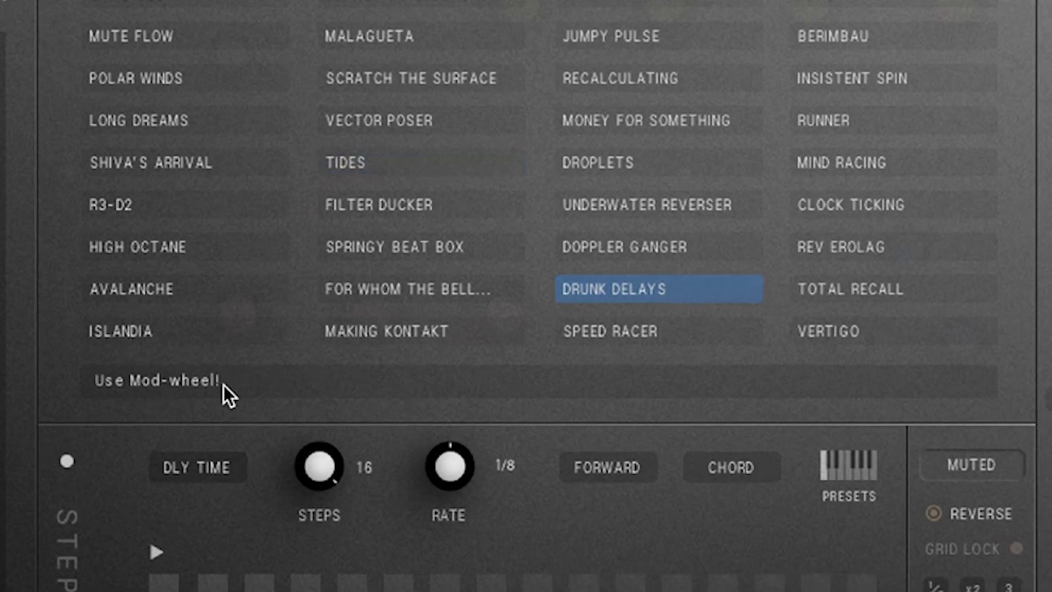
left_click(882, 294)
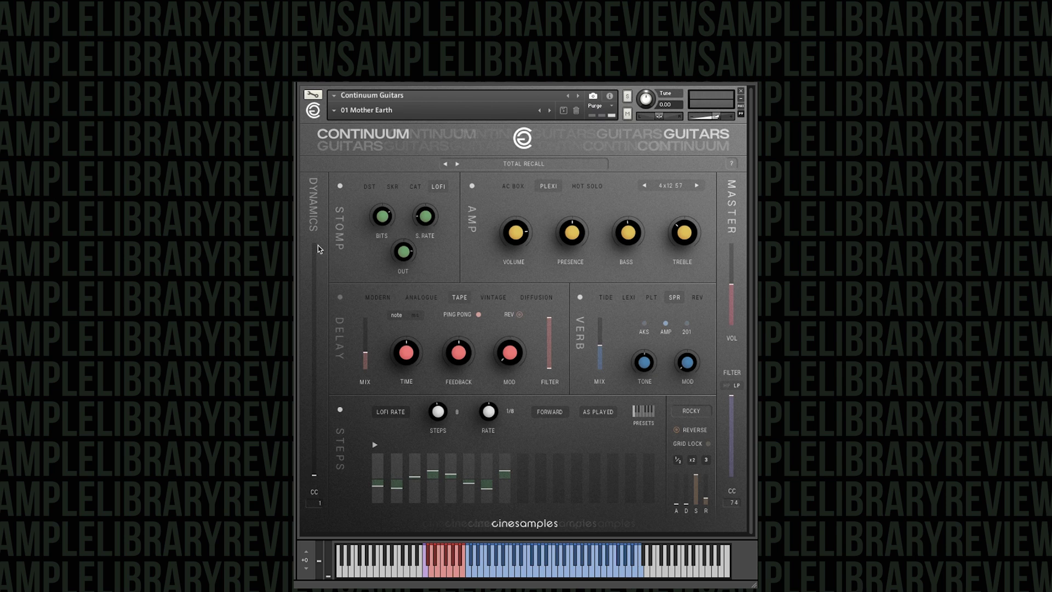
Put the Dynamics CC into learn mode, and view the Source list of guitar articulations and close it.
left_click(315, 503)
left_click(698, 412)
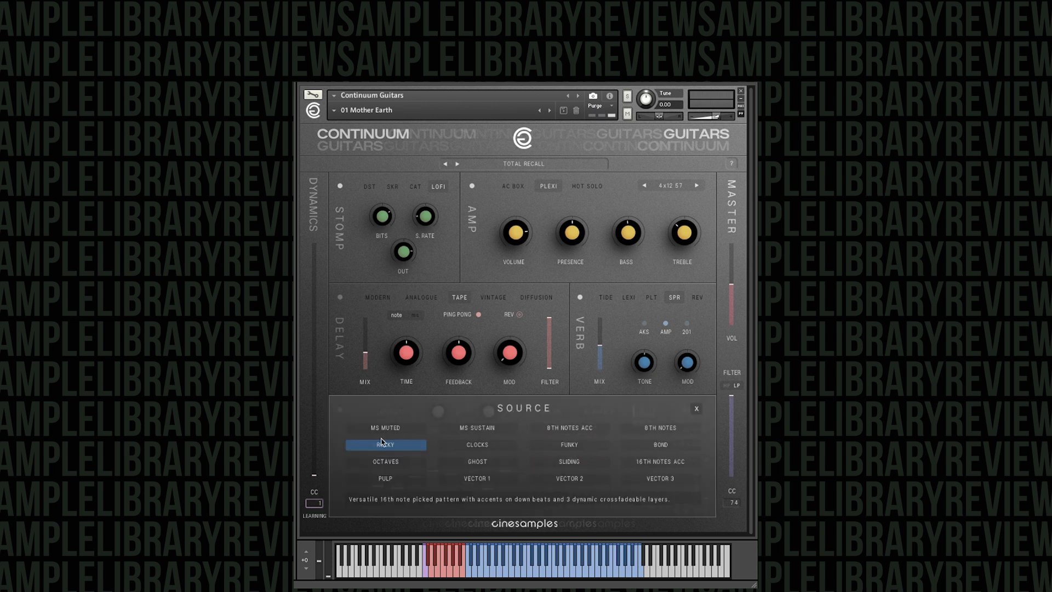
left_click(698, 407)
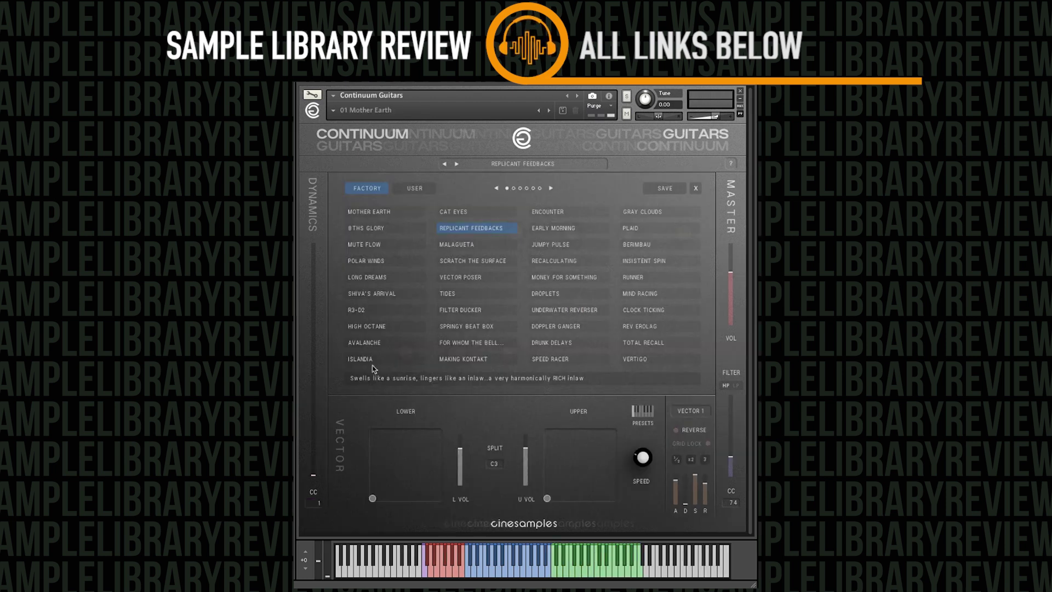
Check the Replicant Feedbacks effect settings and audition the factory presets 8ths Glory, Encounter and Jumpy Pulse.
left_click(521, 165)
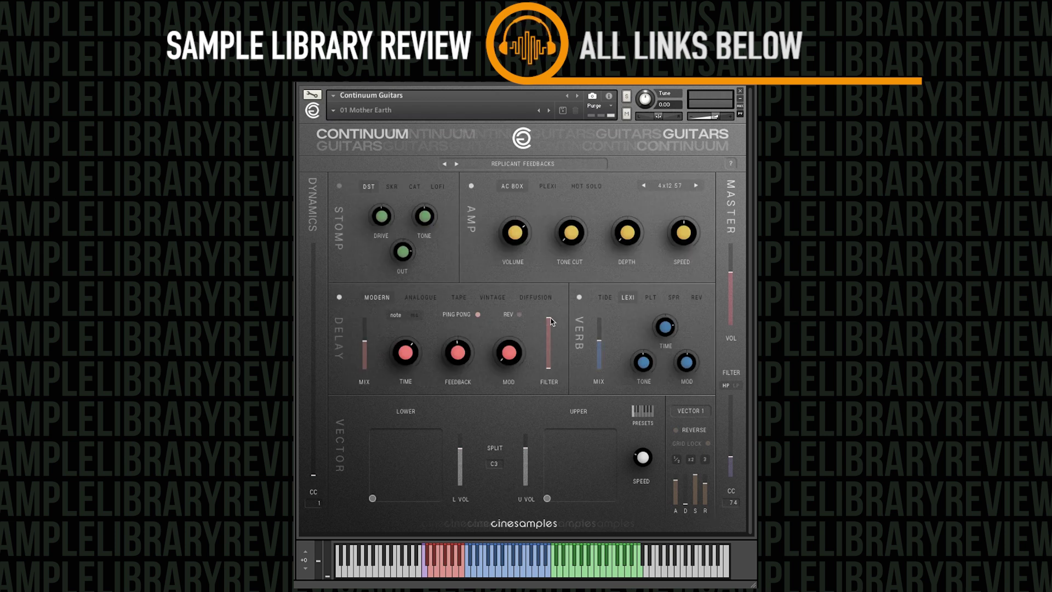
left_click(511, 165)
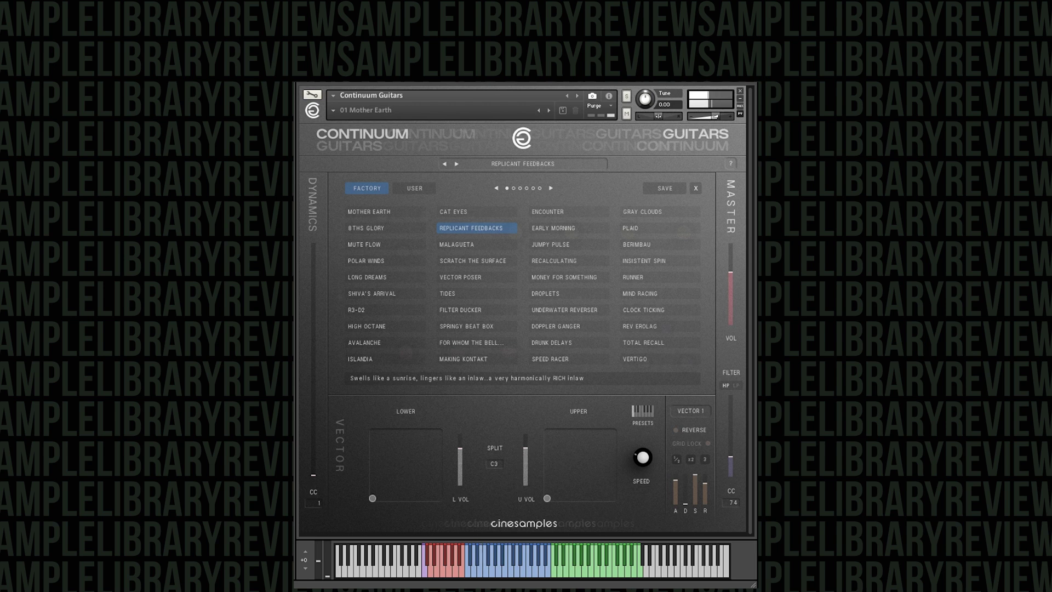
left_click(378, 228)
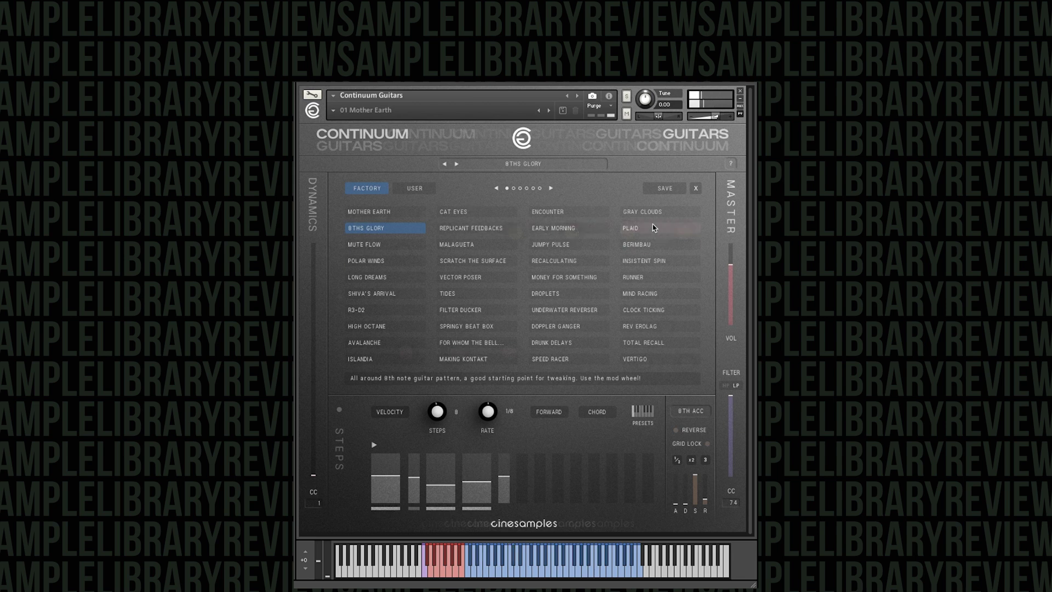
left_click(580, 212)
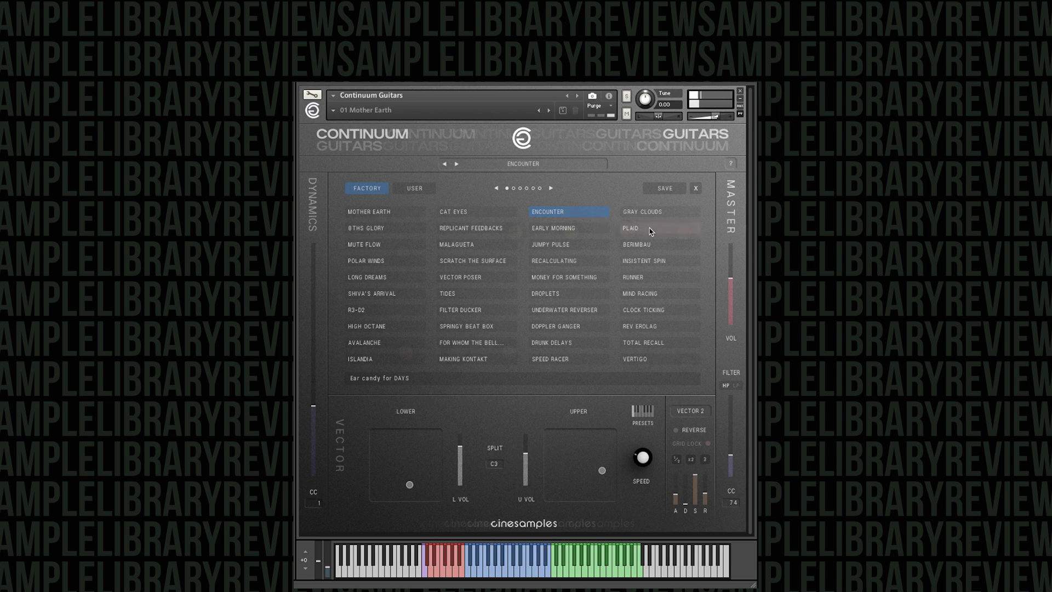
left_click(585, 246)
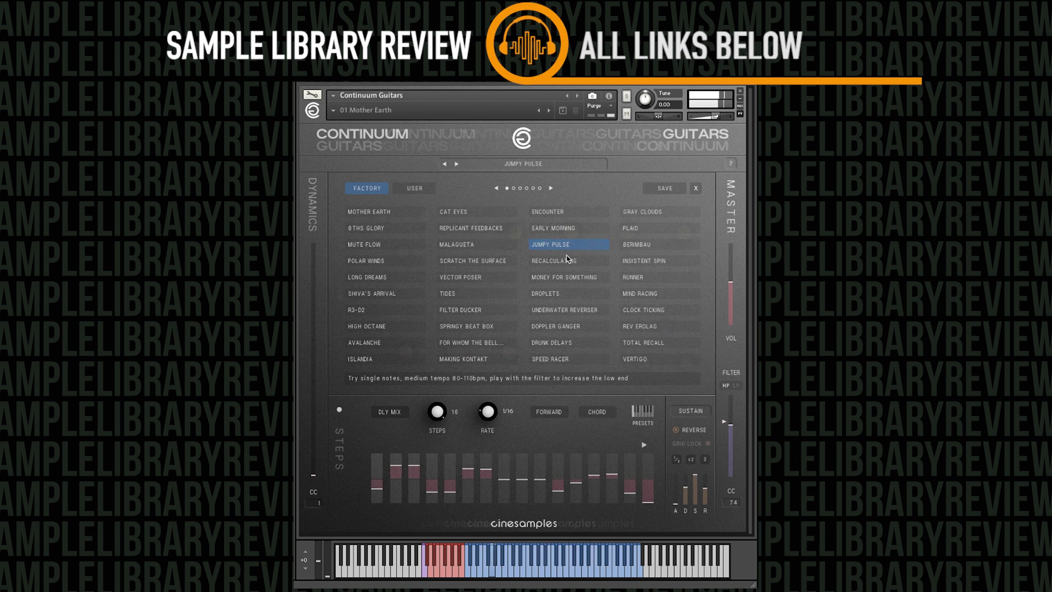
Audition the factory presets Vector Poser, Shiva's Arrival, Mind Racing and Underwater Reverser one after another.
left_click(479, 278)
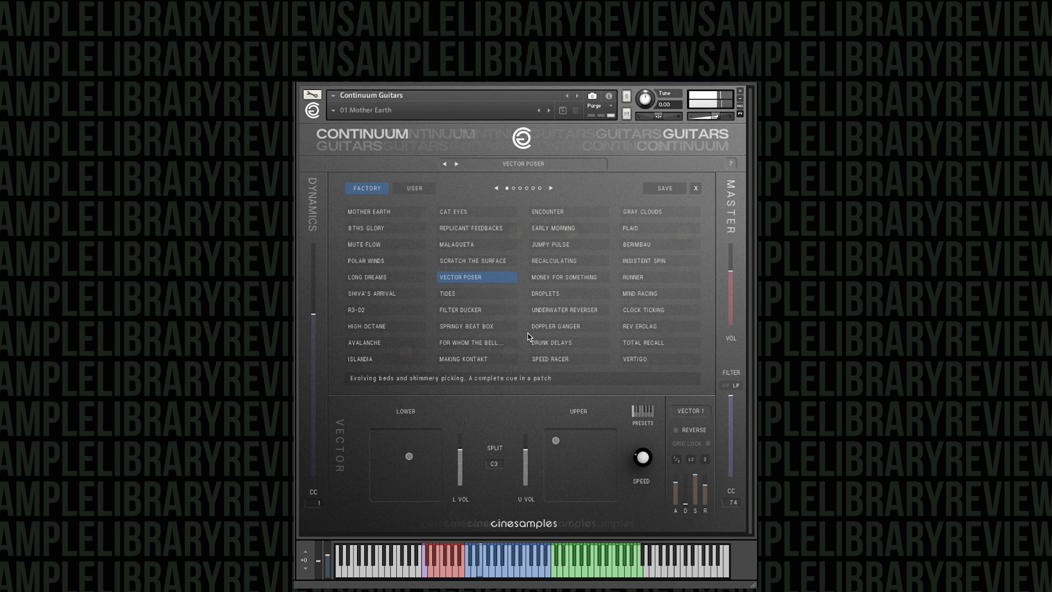
left_click(387, 295)
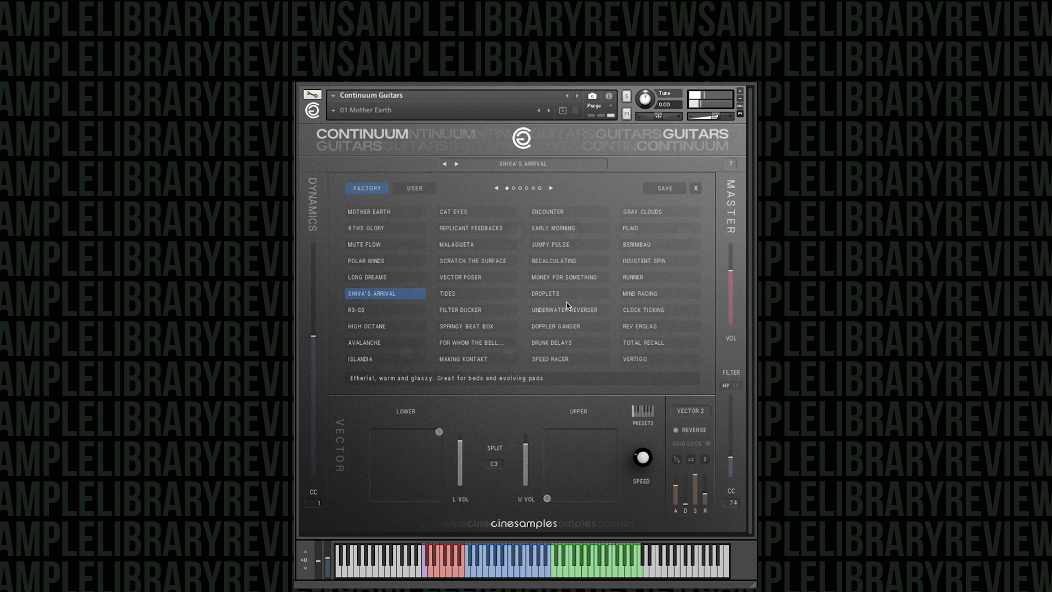
left_click(636, 292)
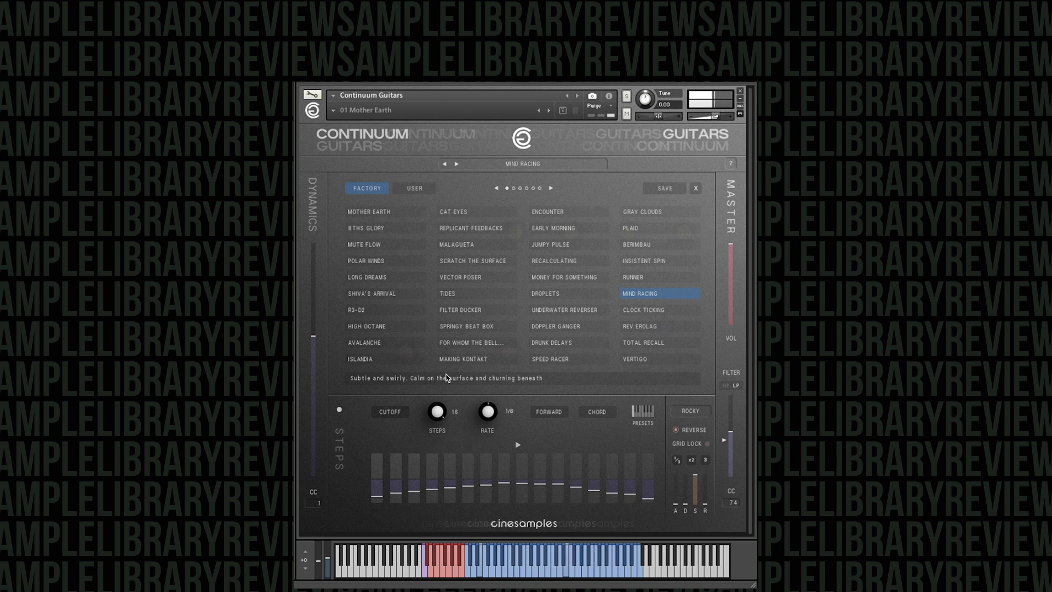
left_click(564, 310)
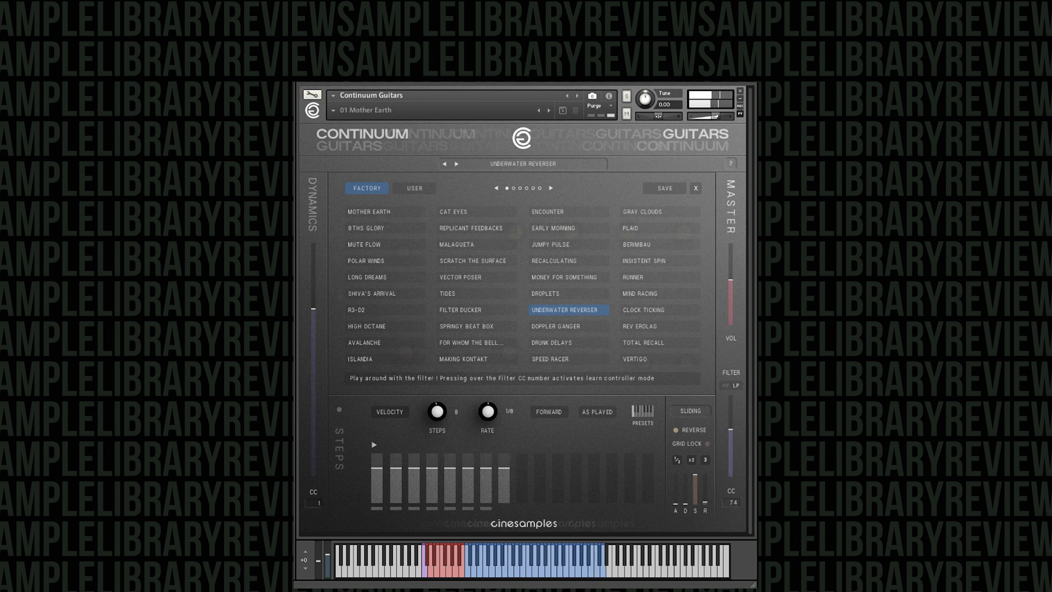
Audition the factory presets For Whom The Bell..., Money For Something, Doppler Ganger and Vertigo.
left_click(470, 343)
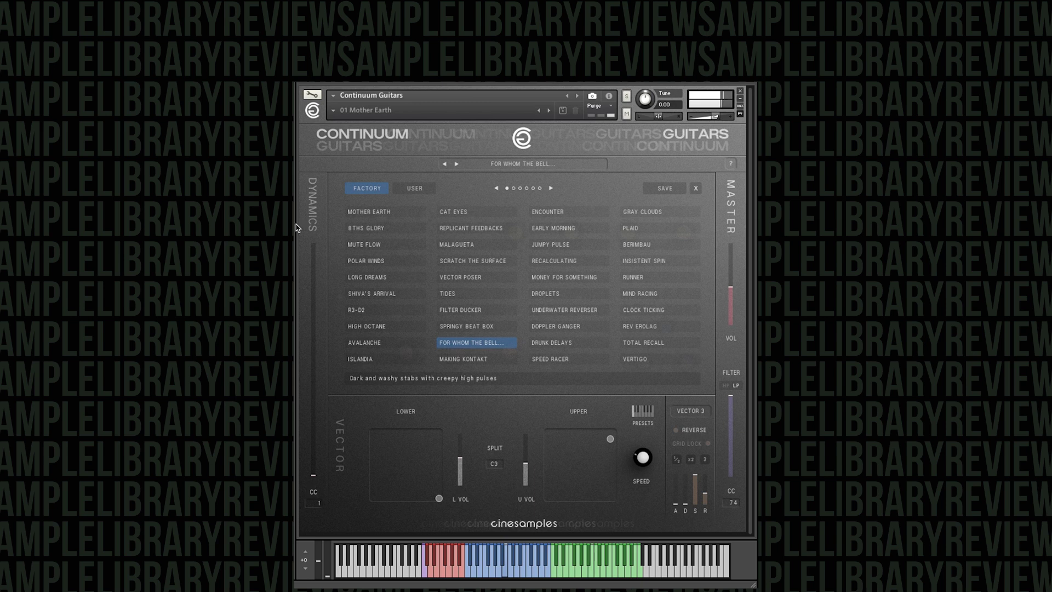
left_click(579, 279)
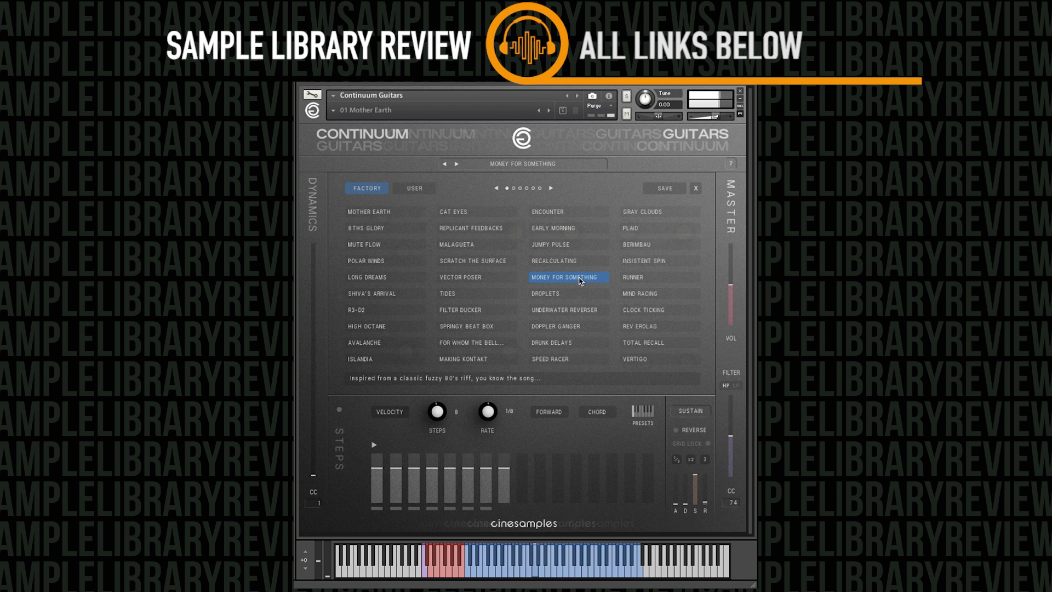
left_click(557, 327)
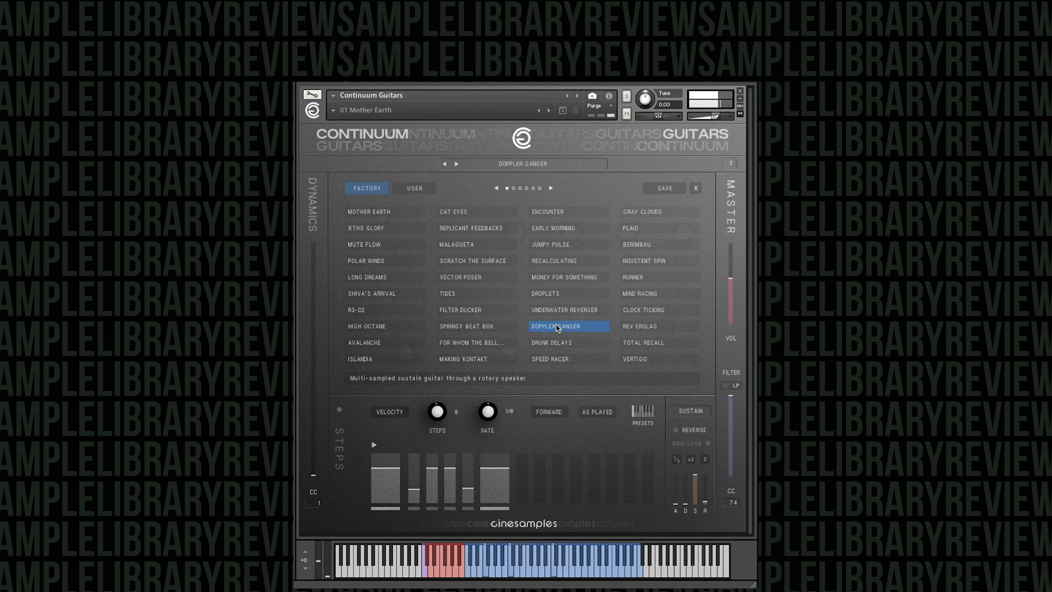
left_click(642, 360)
Go to the second page of factory presets and audition Sand Watch, Pulsar, Backwards 8ths and Angry Bots.
left_click(550, 188)
left_click(413, 229)
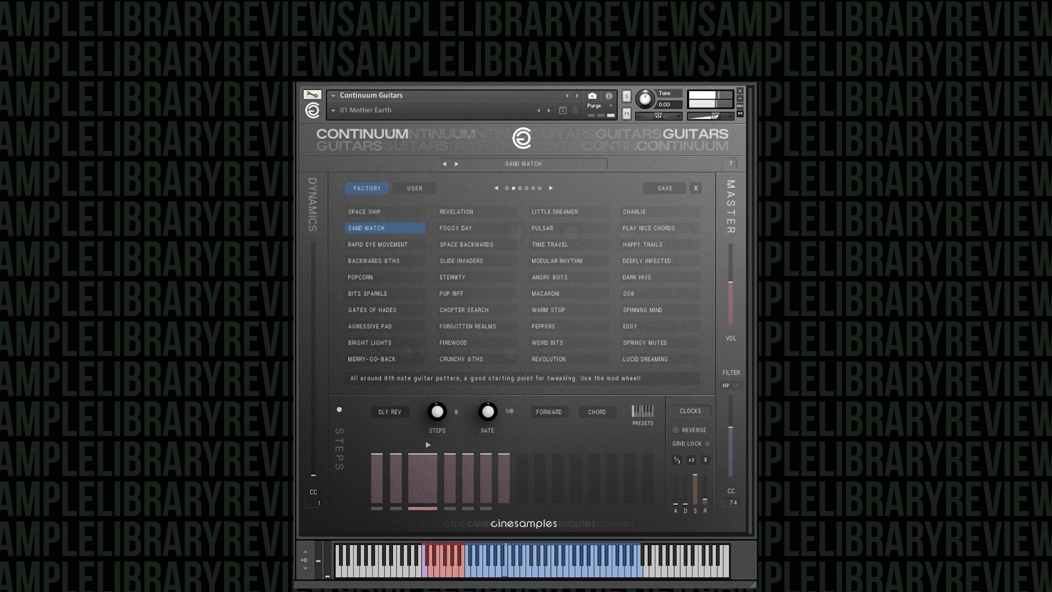
left_click(574, 231)
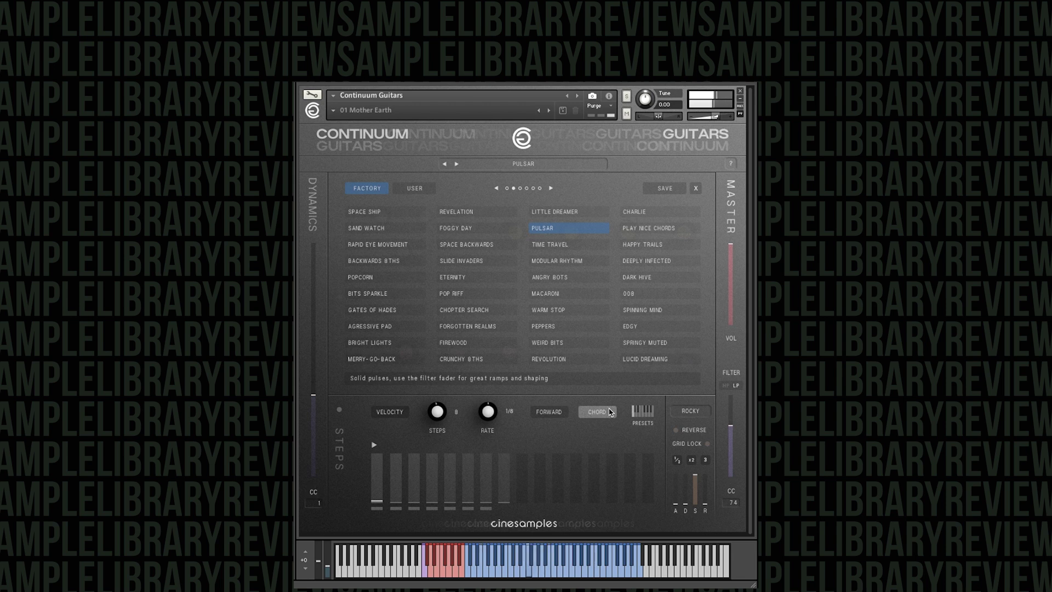
left_click(402, 262)
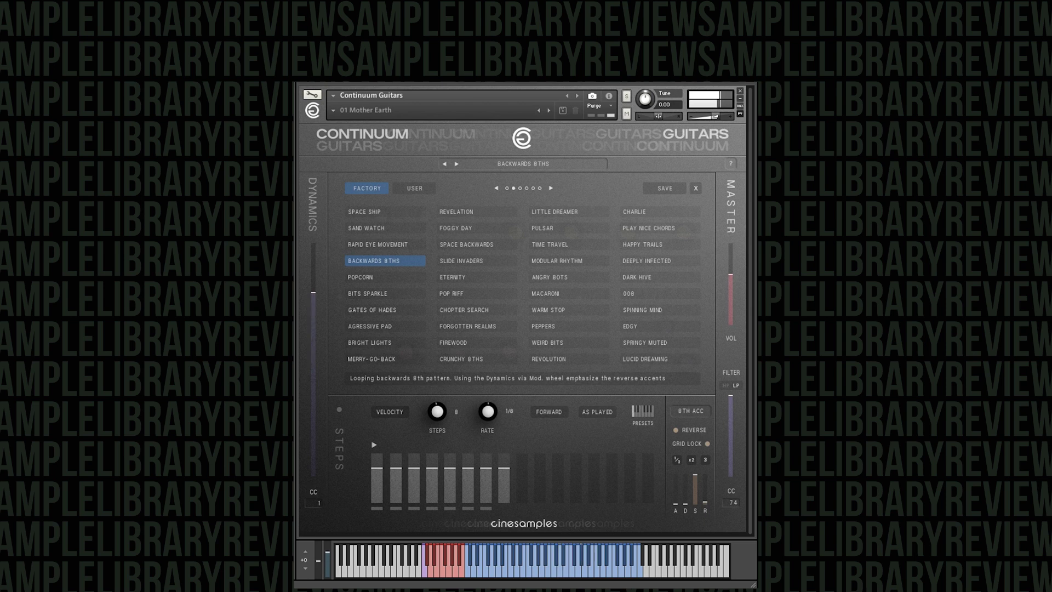
left_click(576, 280)
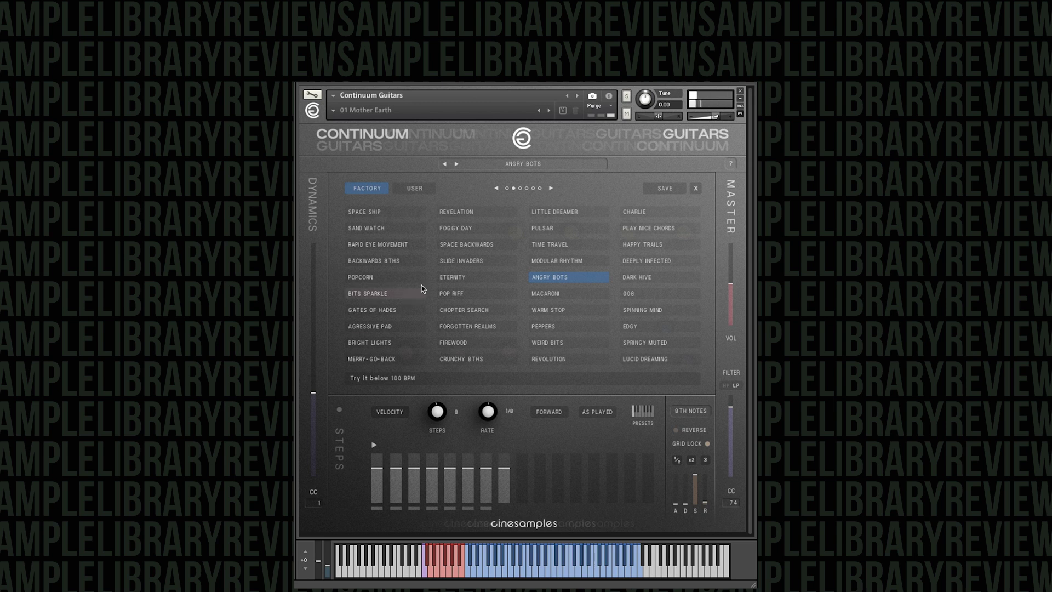
Audition the second-page presets Pop Riff, Agressive Pad, Edgy, Firewood, Springy Muted and Crunchy 8ths.
left_click(490, 294)
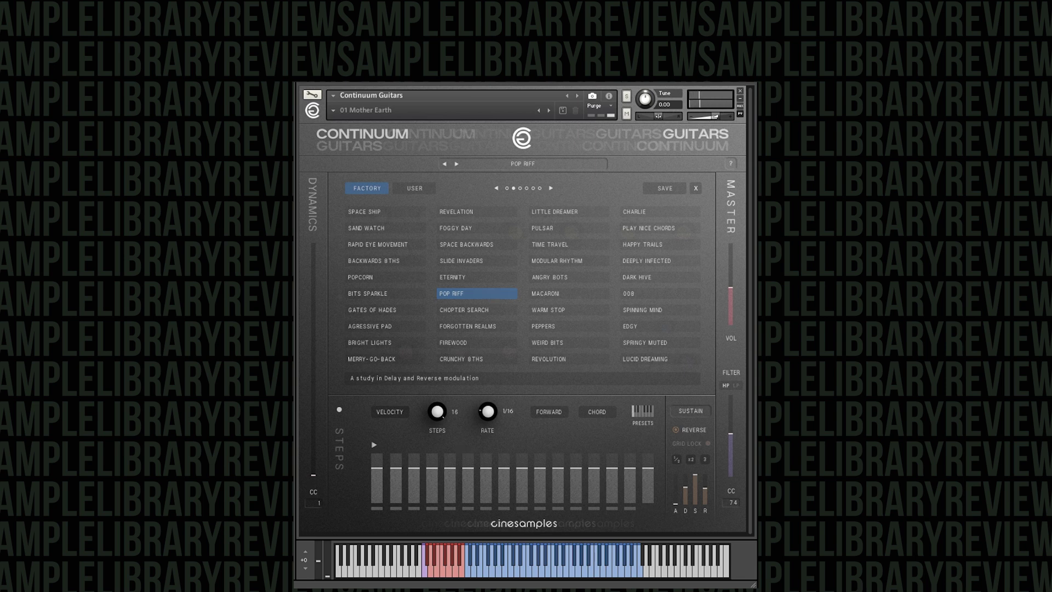
left_click(425, 327)
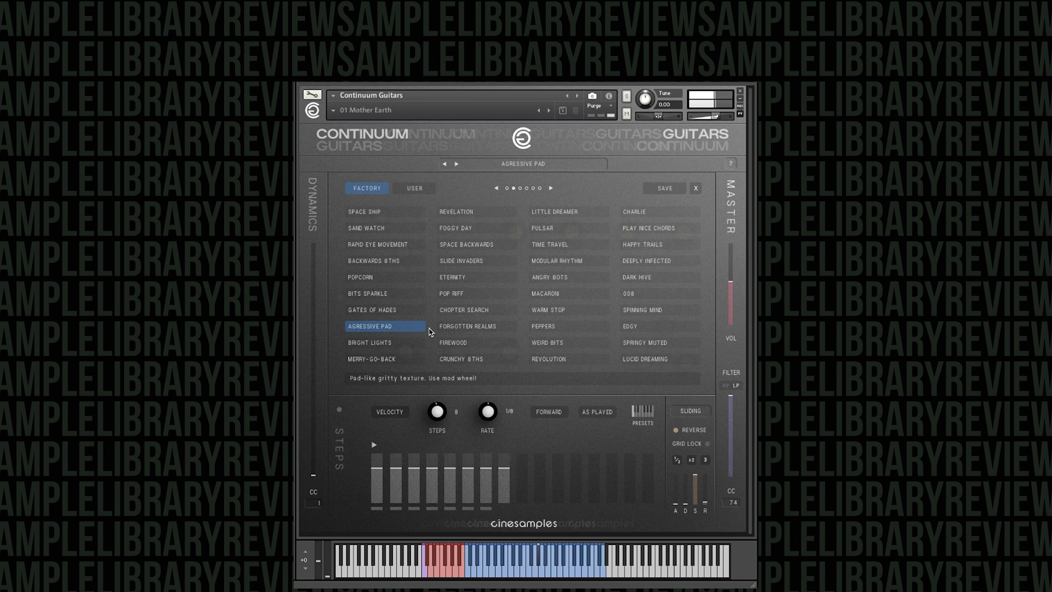
left_click(642, 327)
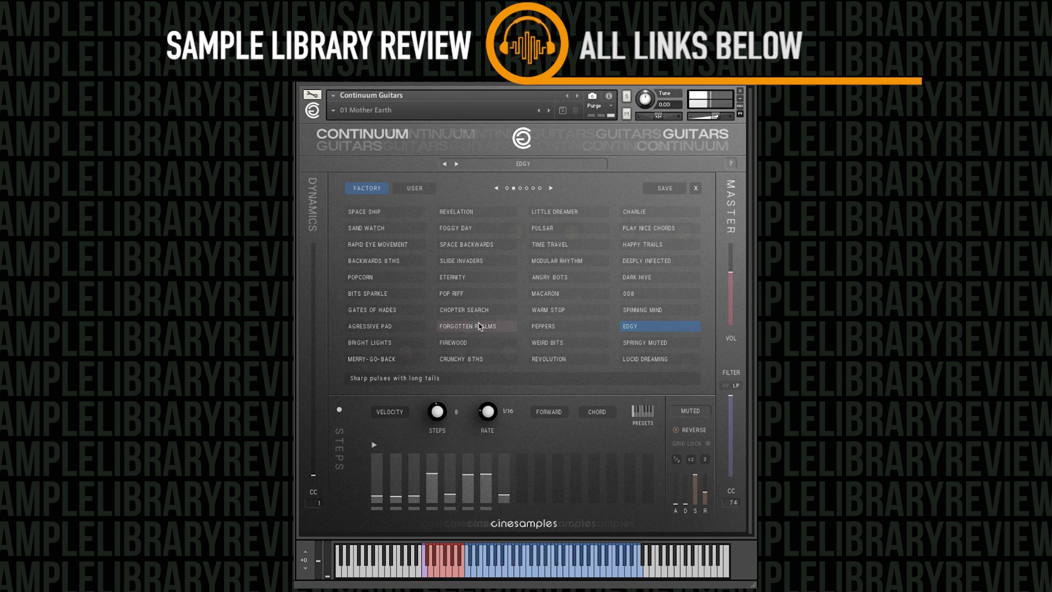
left_click(465, 343)
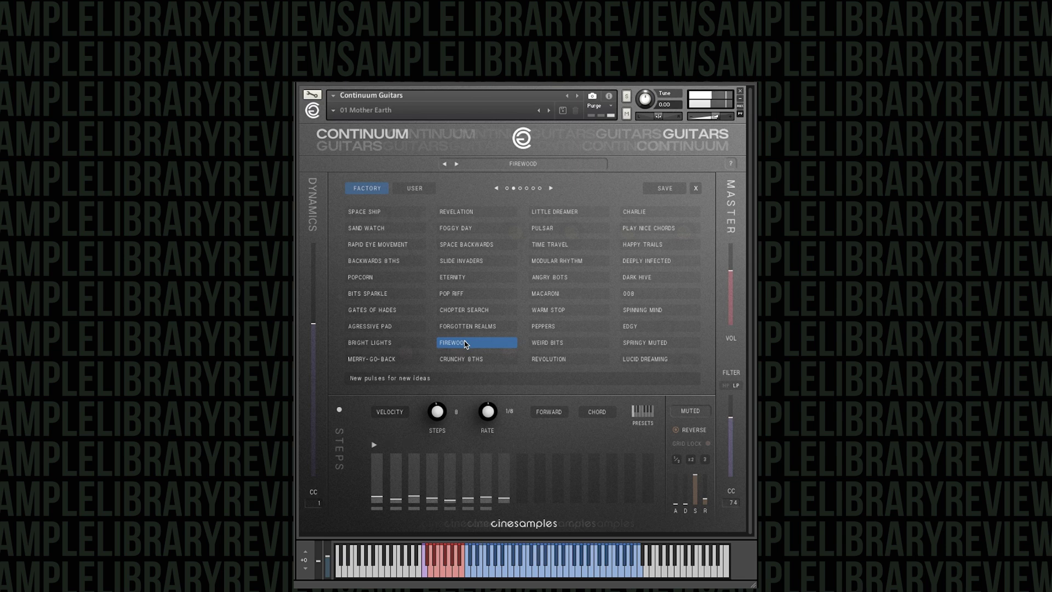
left_click(587, 347)
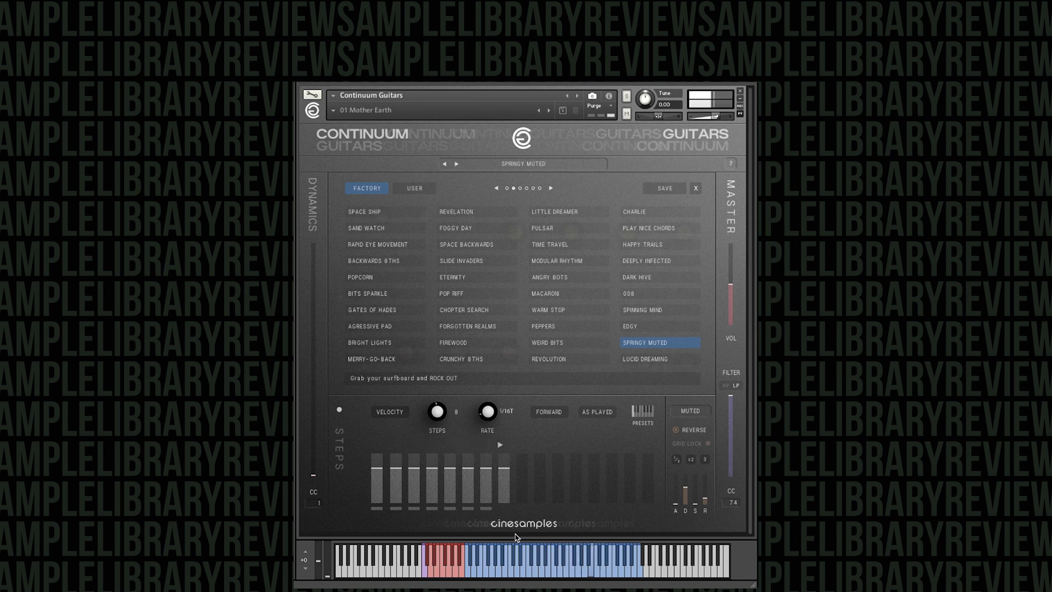
left_click(456, 358)
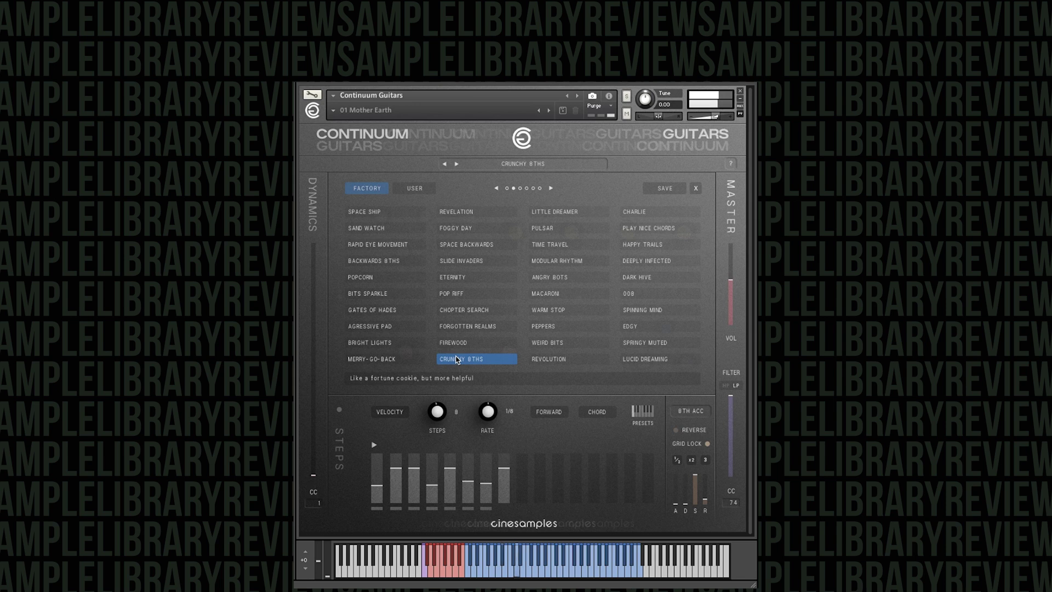
Audition Lucid Dreaming, and from the third factory page Far Way From Here, Wild Machine, Subway Station and Sentimental Stutter.
left_click(645, 359)
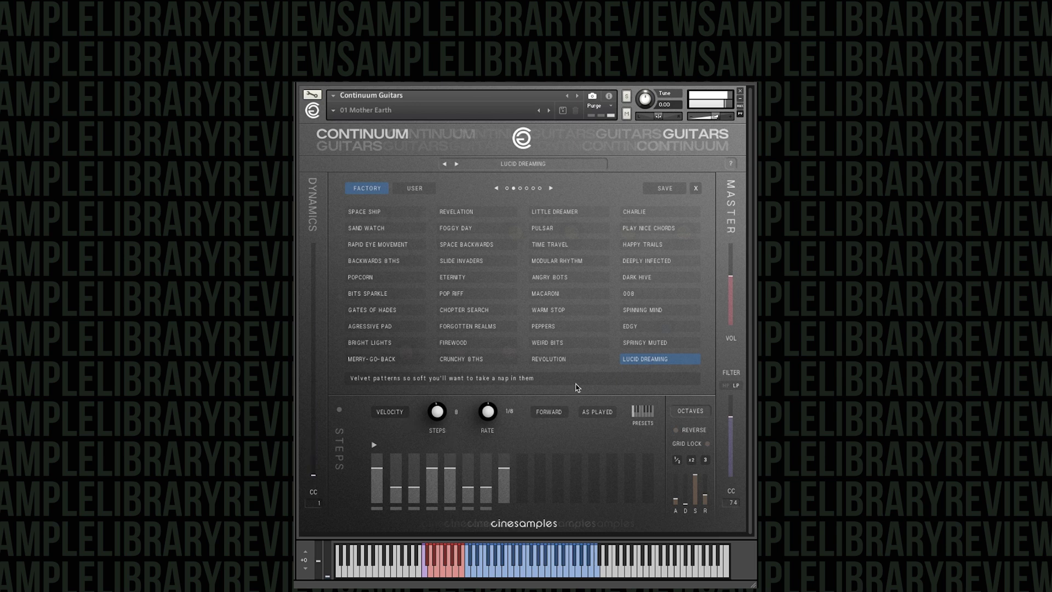
left_click(551, 188)
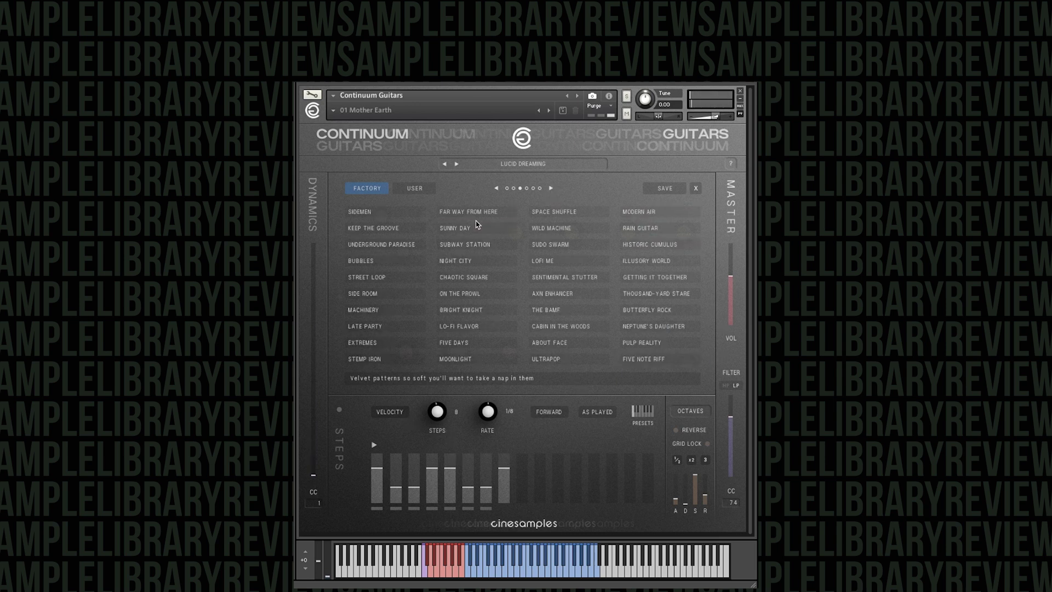
left_click(476, 214)
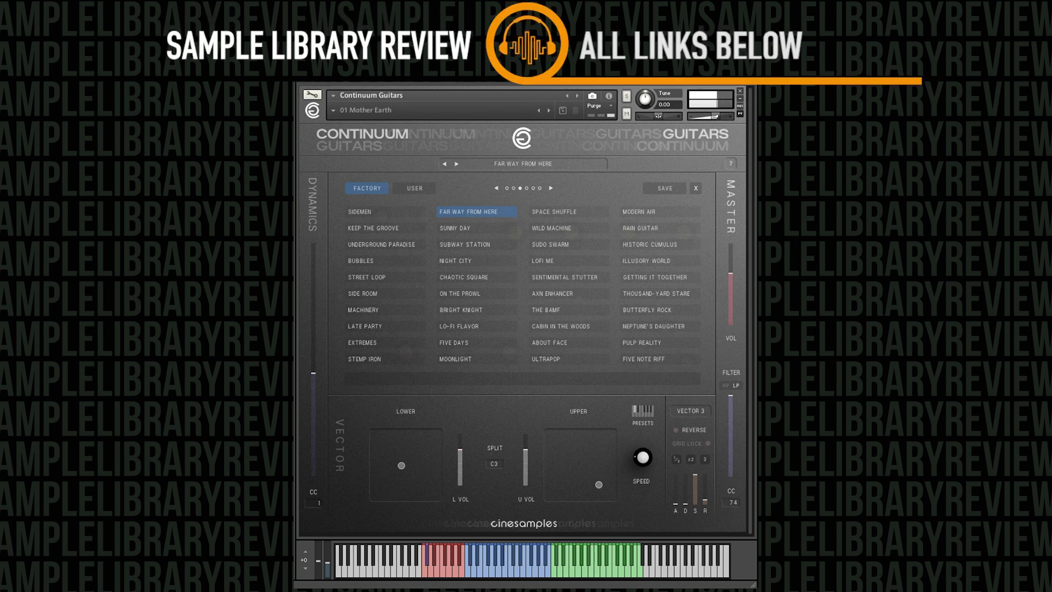
left_click(565, 229)
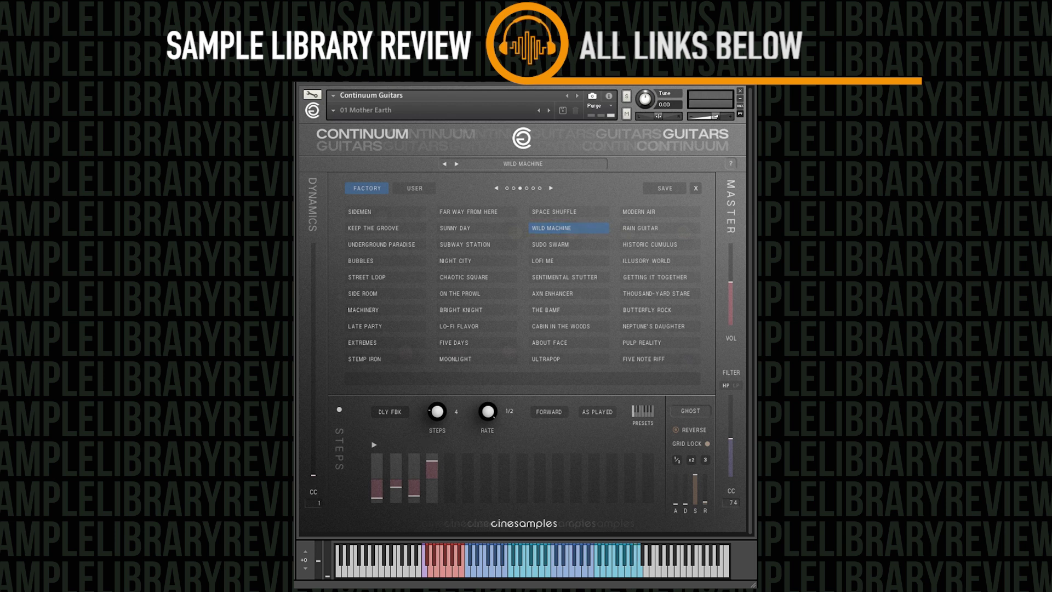
left_click(495, 246)
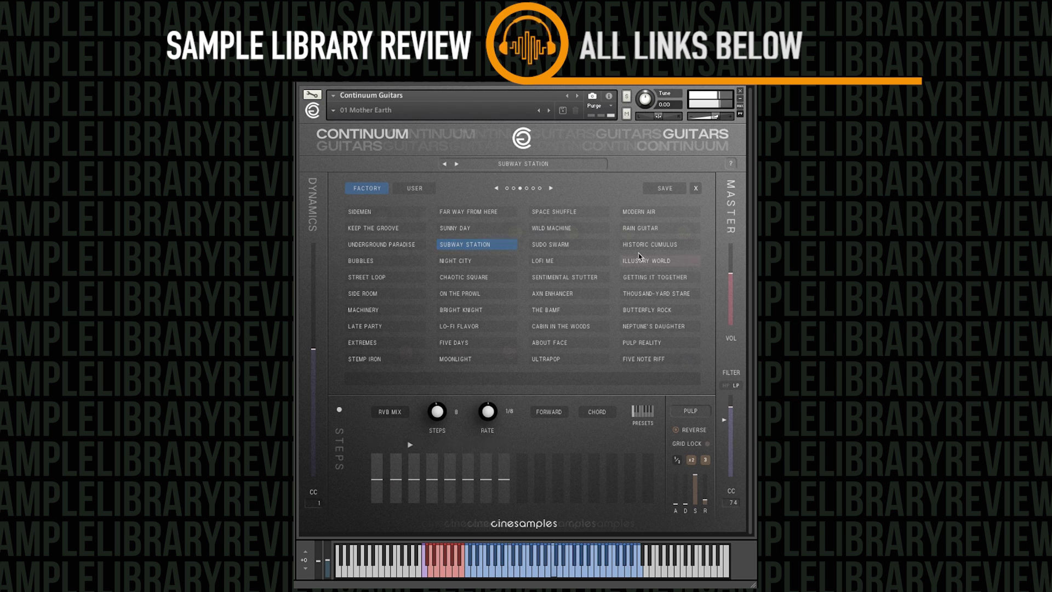
left_click(573, 278)
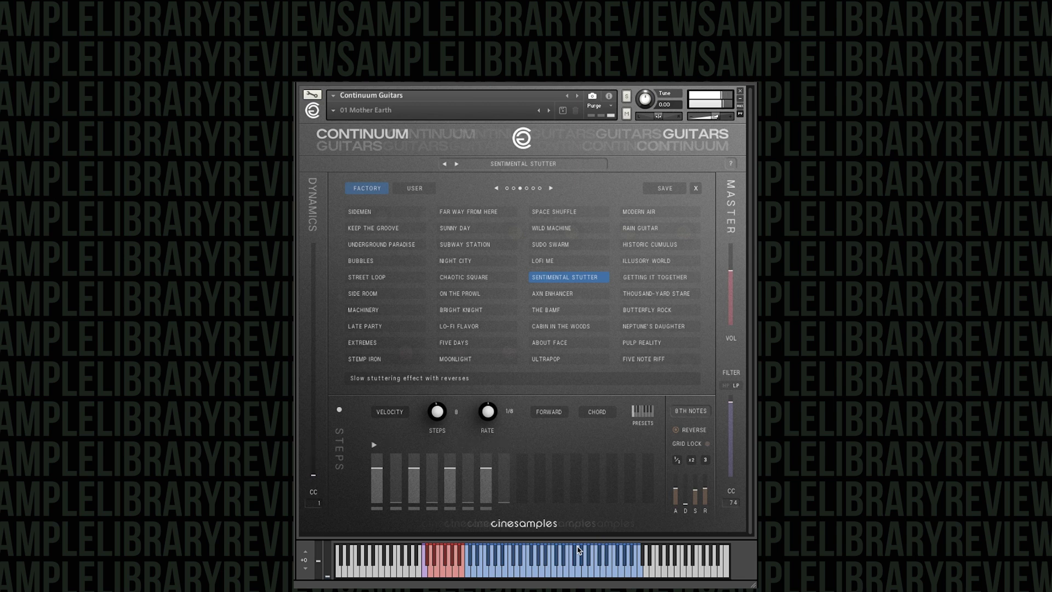
Audition the third-page presets On The Prowl, Bright Knight, Cabin In The Woods, Neptune's Daughter and Moonlight.
left_click(453, 296)
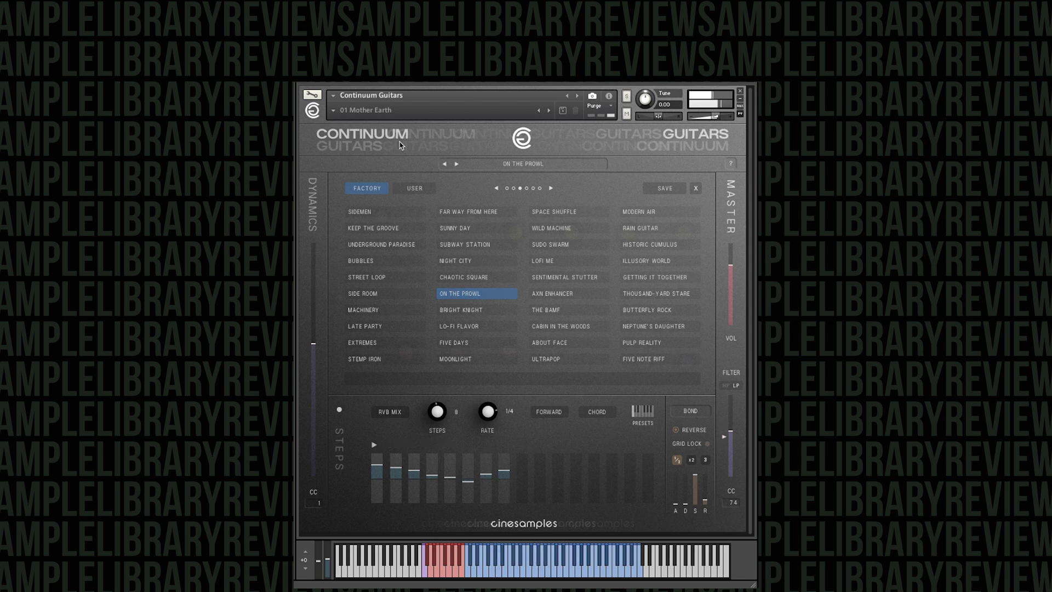
left_click(479, 310)
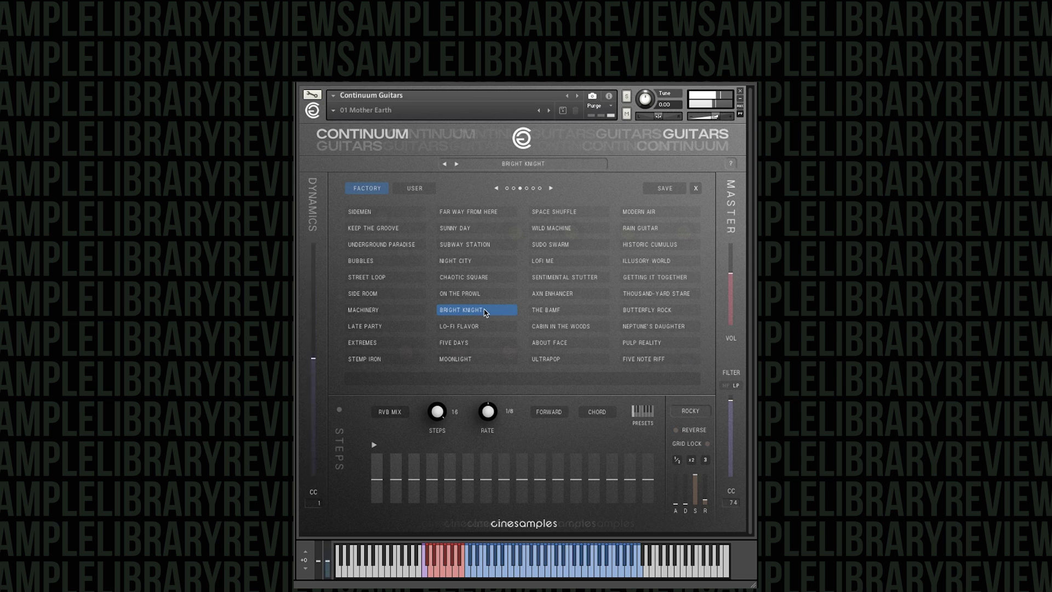
left_click(554, 328)
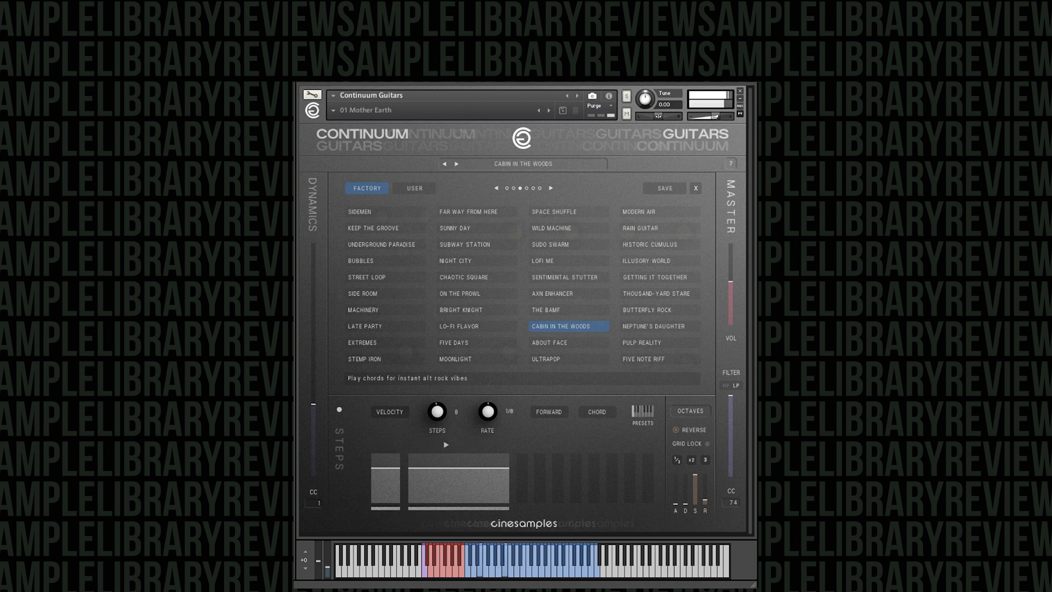
left_click(653, 328)
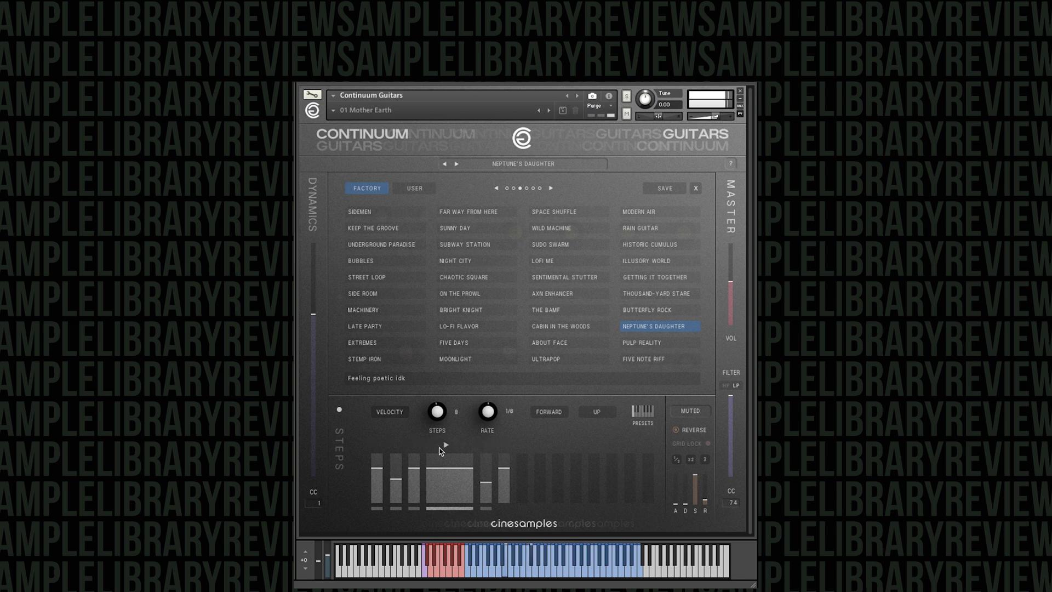
left_click(455, 360)
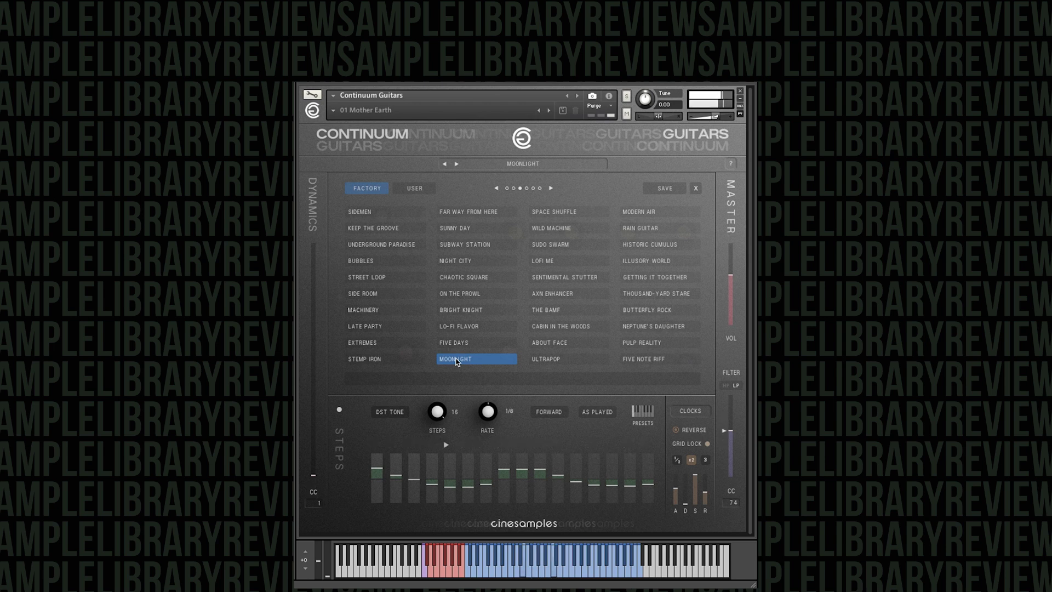
Go to the fourth page of factory presets and audition Cluster Machine, Morse Candy, Making Statements and Ban Rays.
left_click(551, 188)
left_click(485, 229)
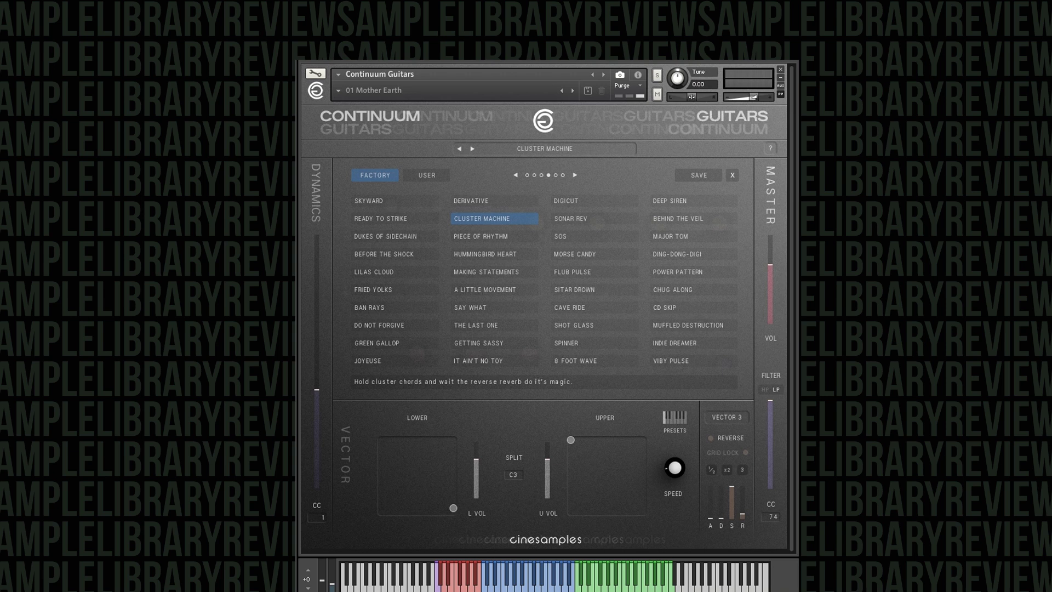
left_click(572, 254)
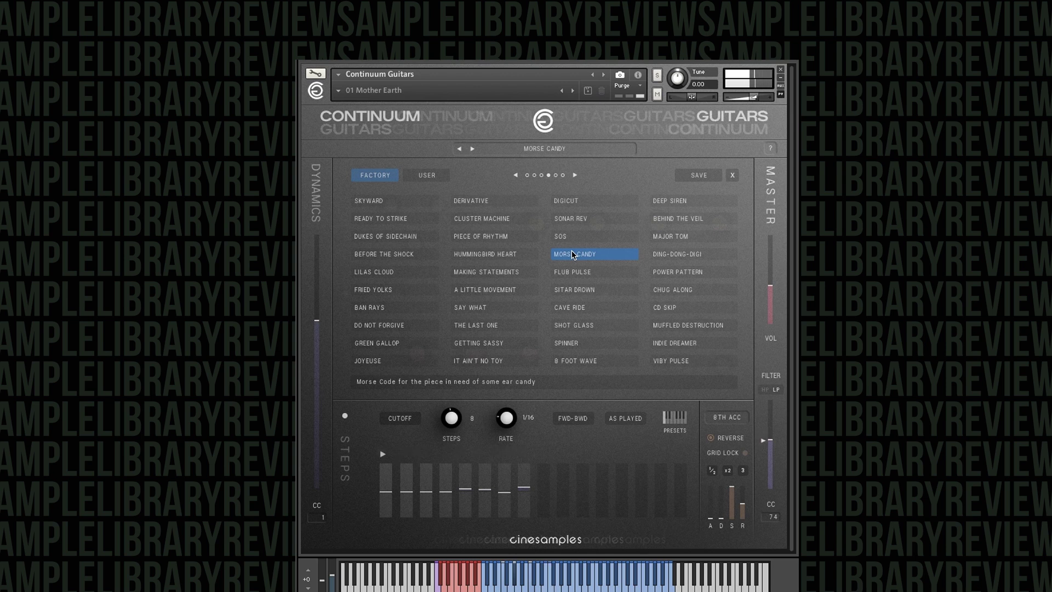
left_click(504, 276)
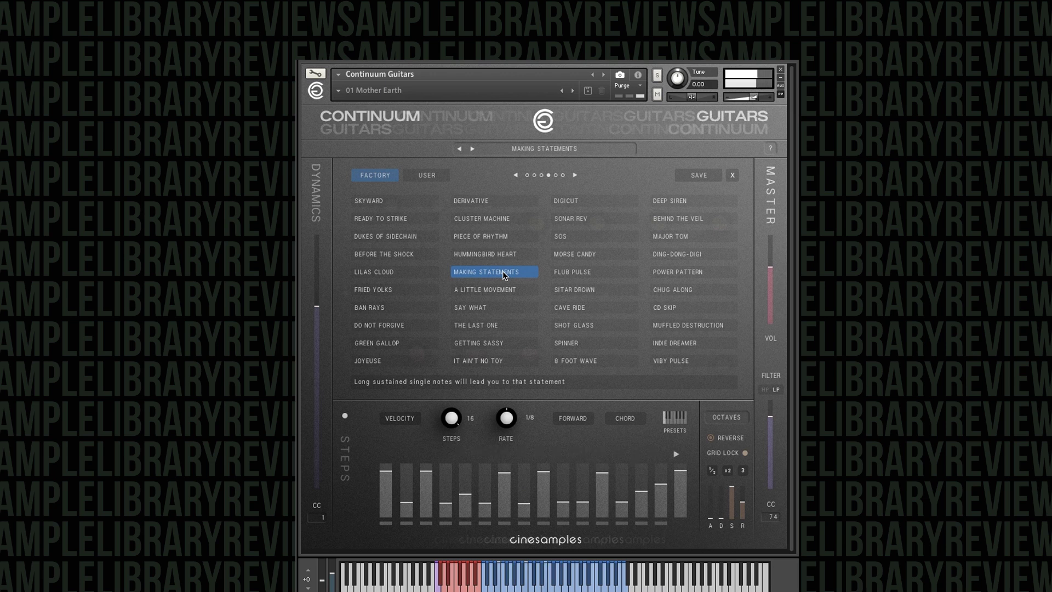
left_click(417, 309)
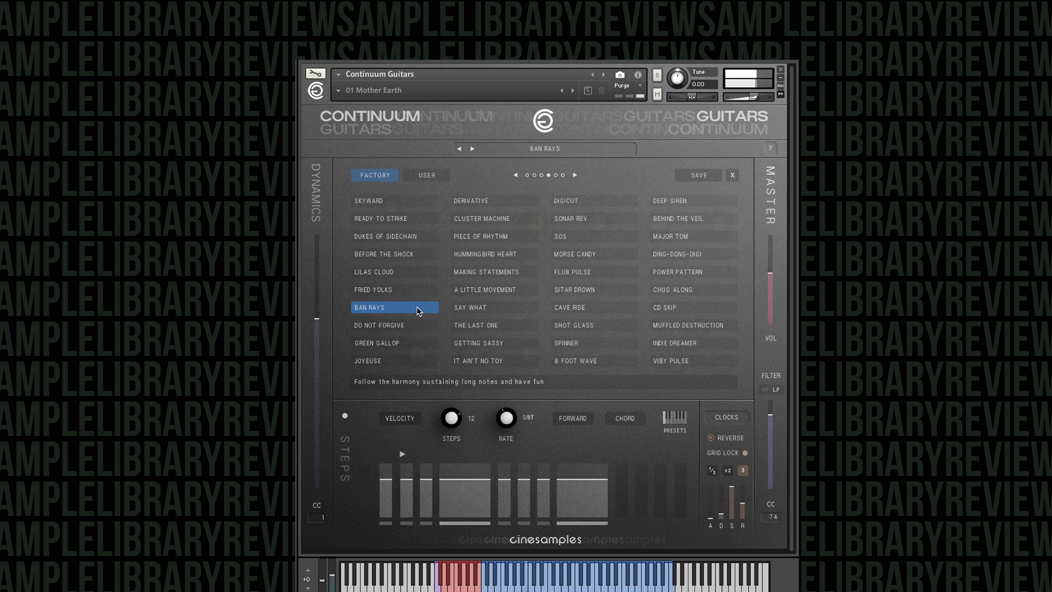
Audition Shot Glass, Getting Sassy, It Ain't No Toy and Viby Pulse, setting the last one's step rate to dotted 1/4.
left_click(625, 325)
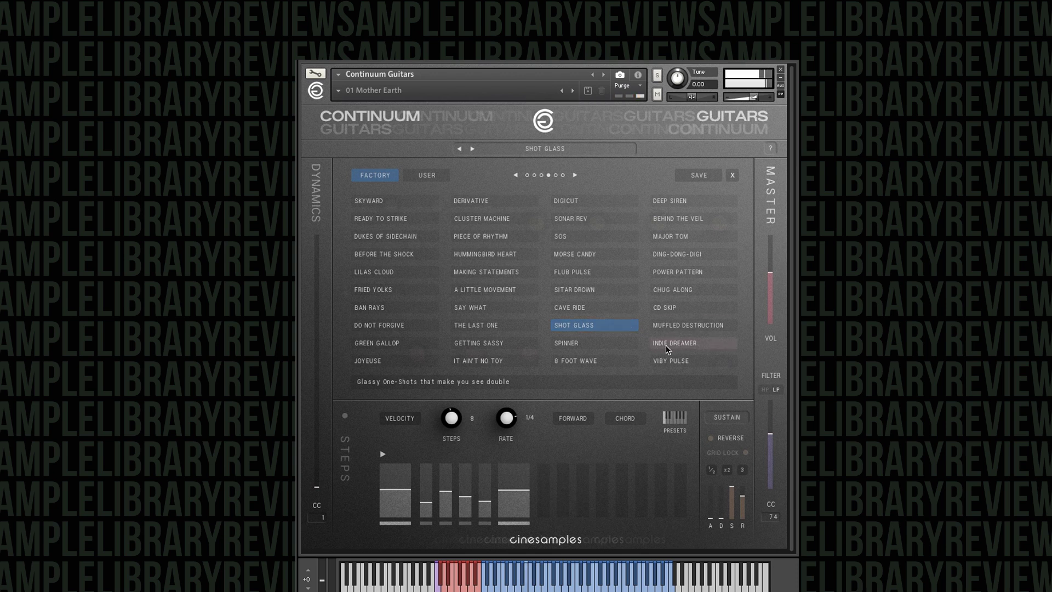
left_click(487, 342)
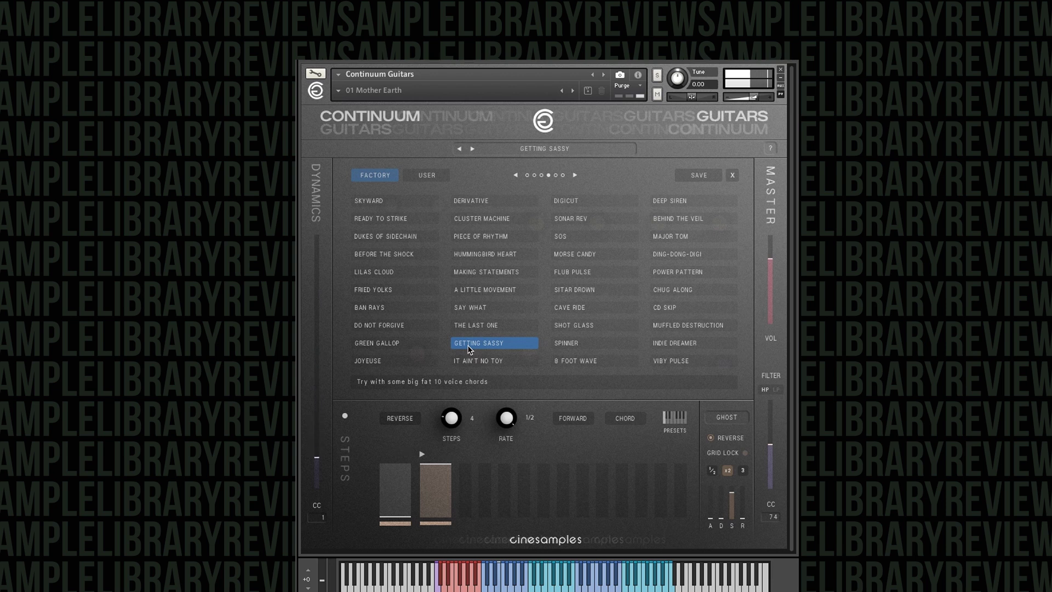
left_click(475, 366)
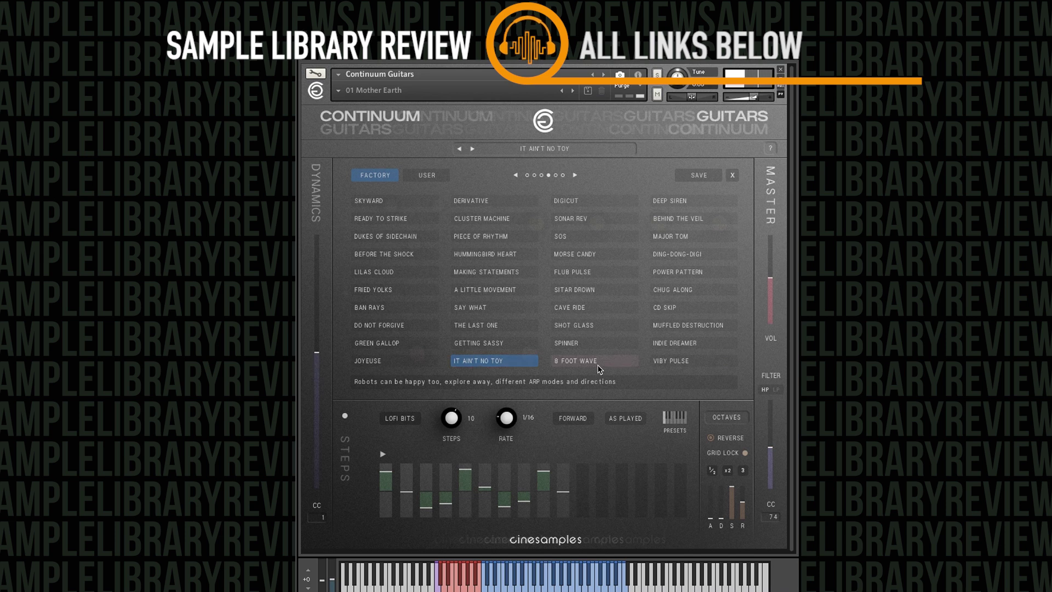
left_click(674, 358)
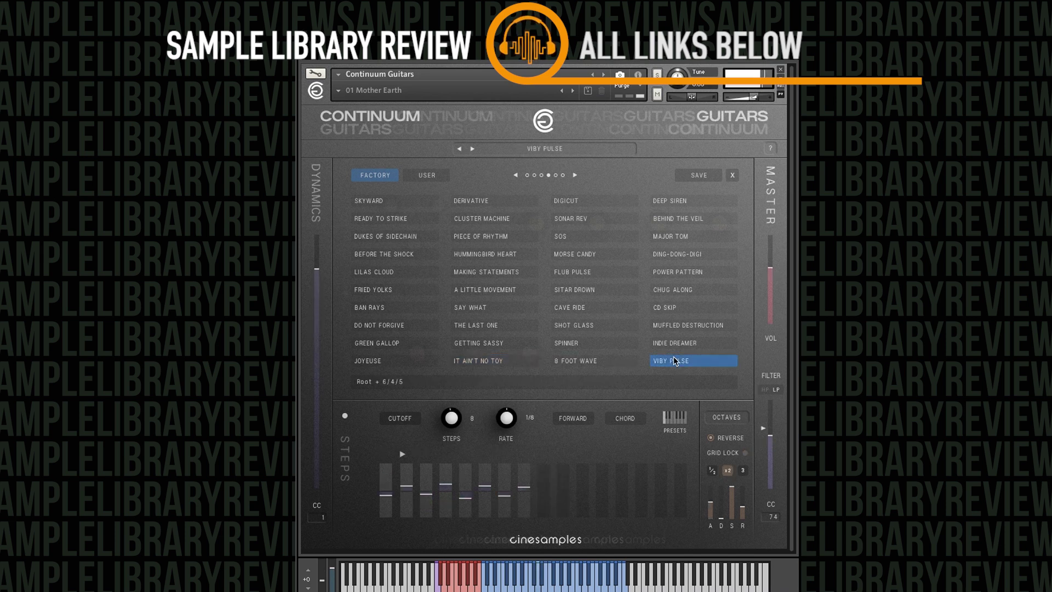
left_click_drag(518, 419, 514, 411)
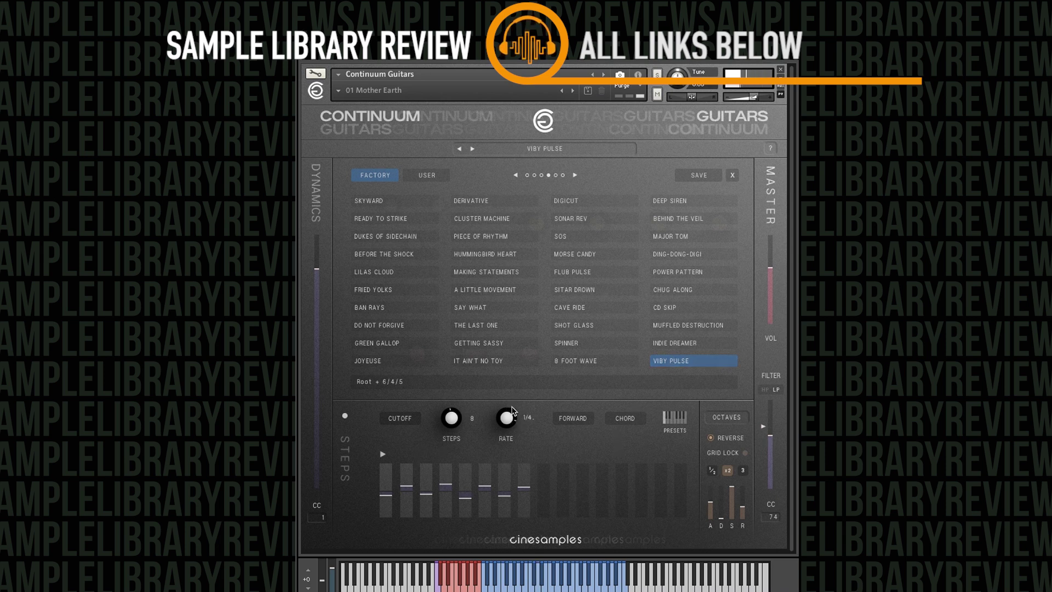
Go to the fifth page of factory presets and audition Mute Chugs, Arp Groove, Doubledown Groove and Chasing The Tail.
left_click(575, 175)
left_click(501, 218)
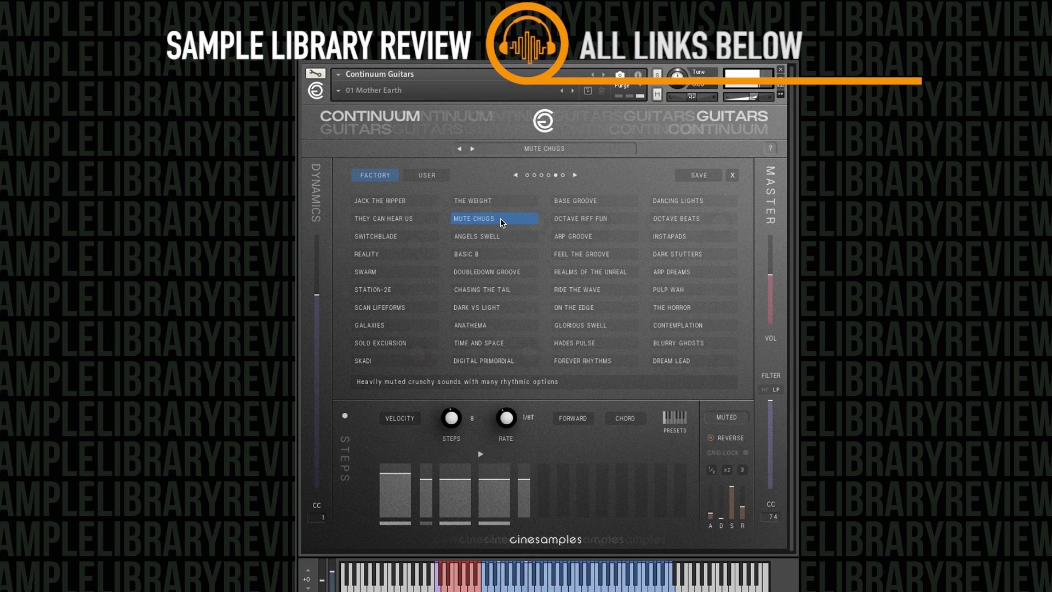
left_click(579, 237)
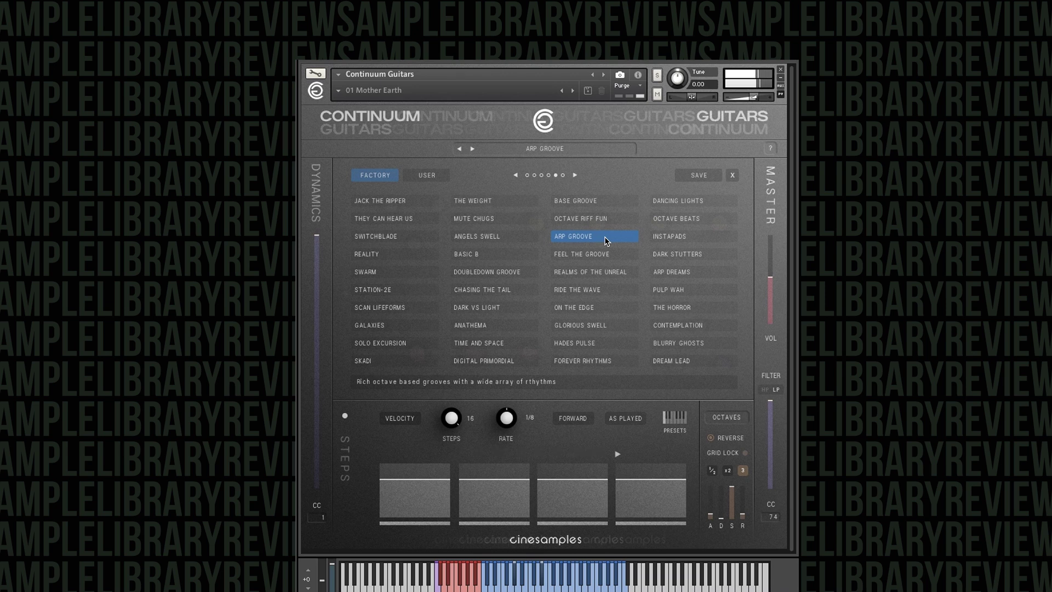
left_click(488, 270)
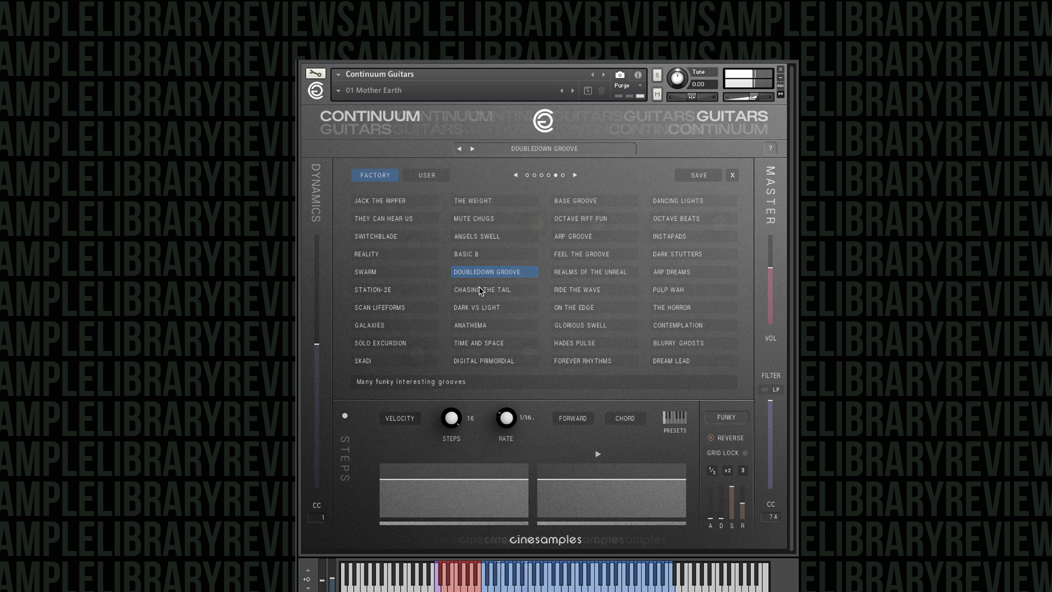
left_click(497, 292)
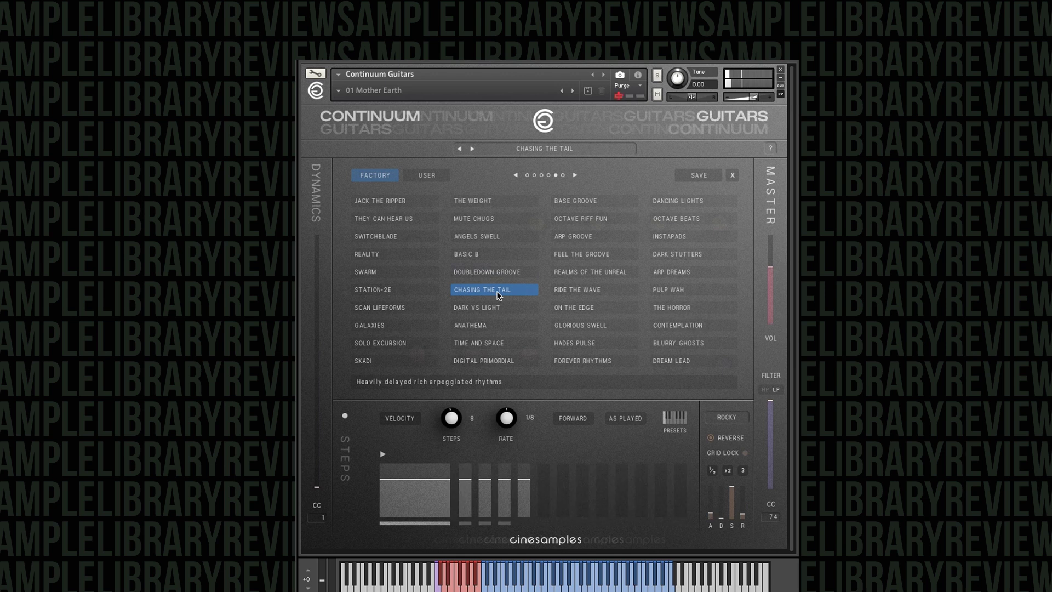
Audition the fifth-page presets On The Edge, Anathema, Contemplation, Digital Primordial and Dream Lead.
left_click(588, 310)
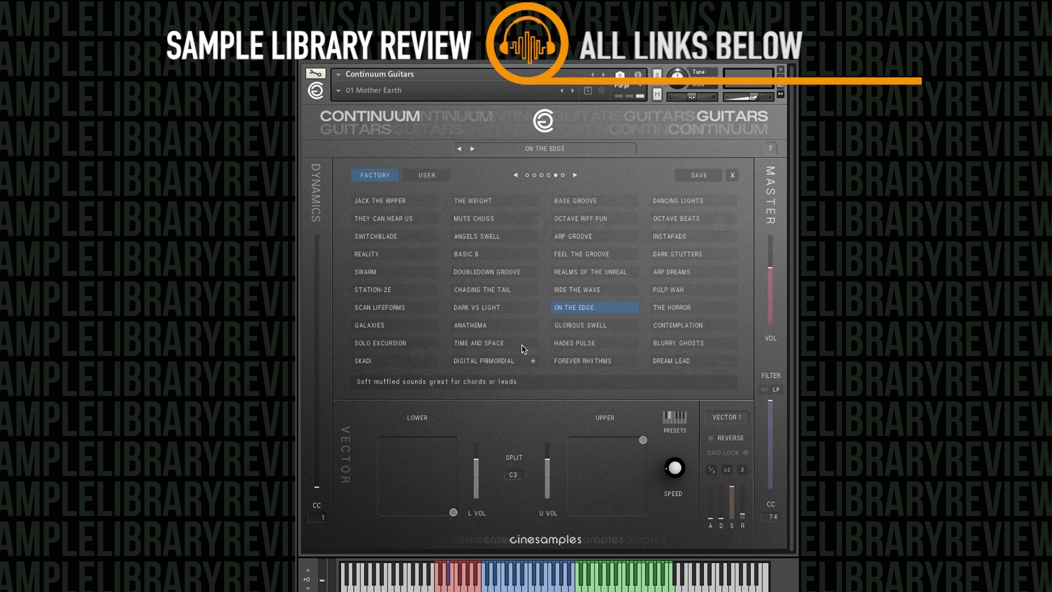
left_click(476, 328)
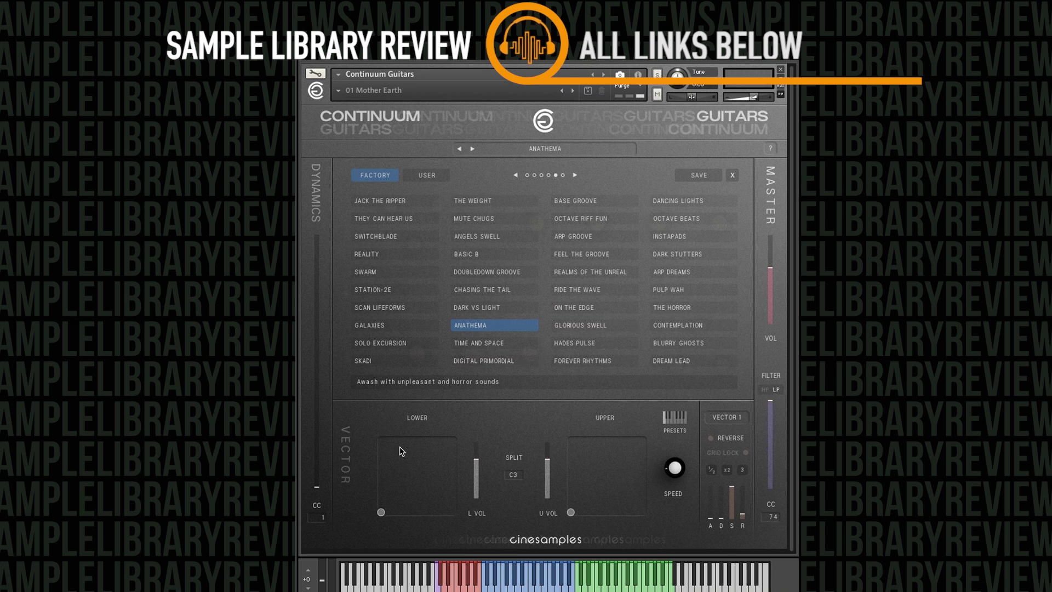
left_click(683, 326)
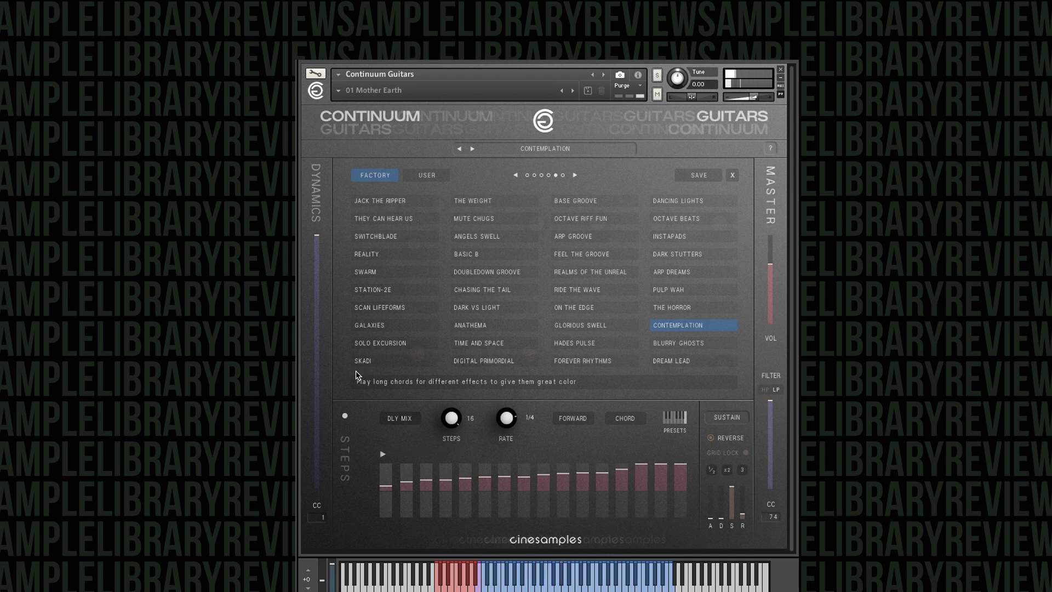
left_click(487, 363)
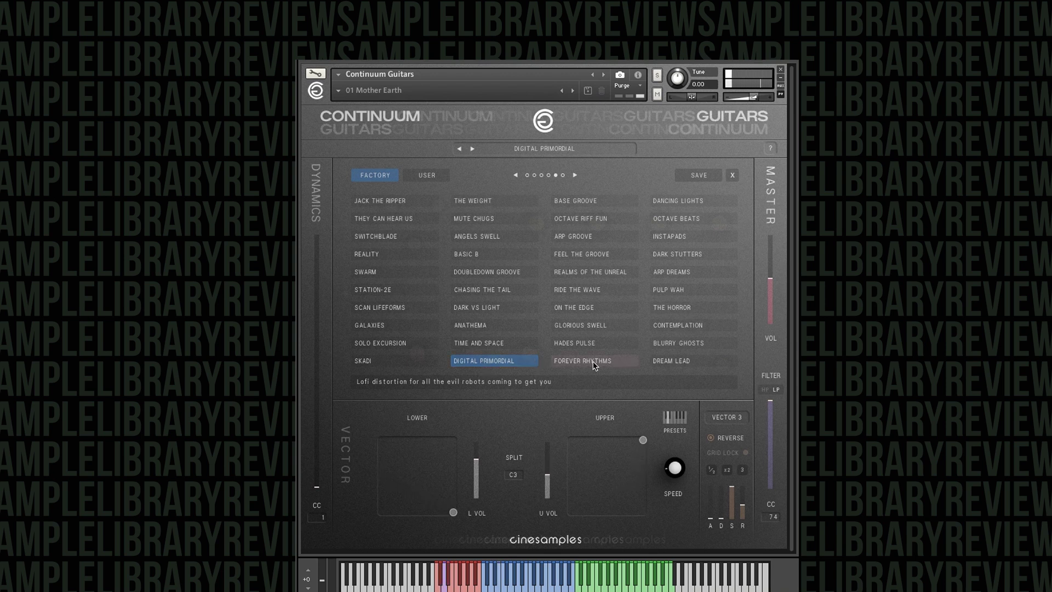
left_click(673, 362)
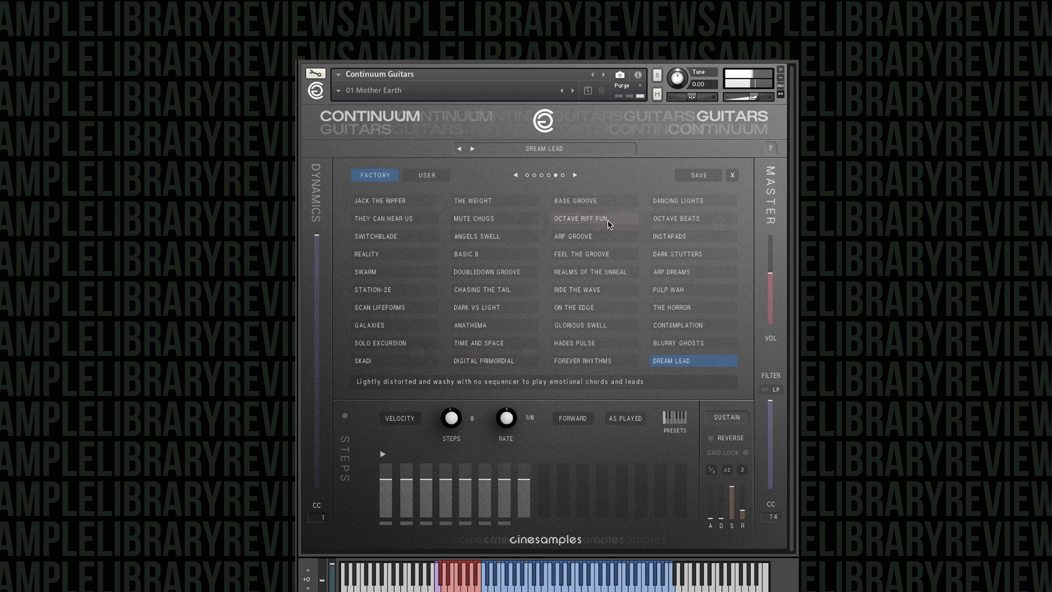
View the page of user preset slots, return to the first factory page and browse forward through the factory pages.
left_click(575, 175)
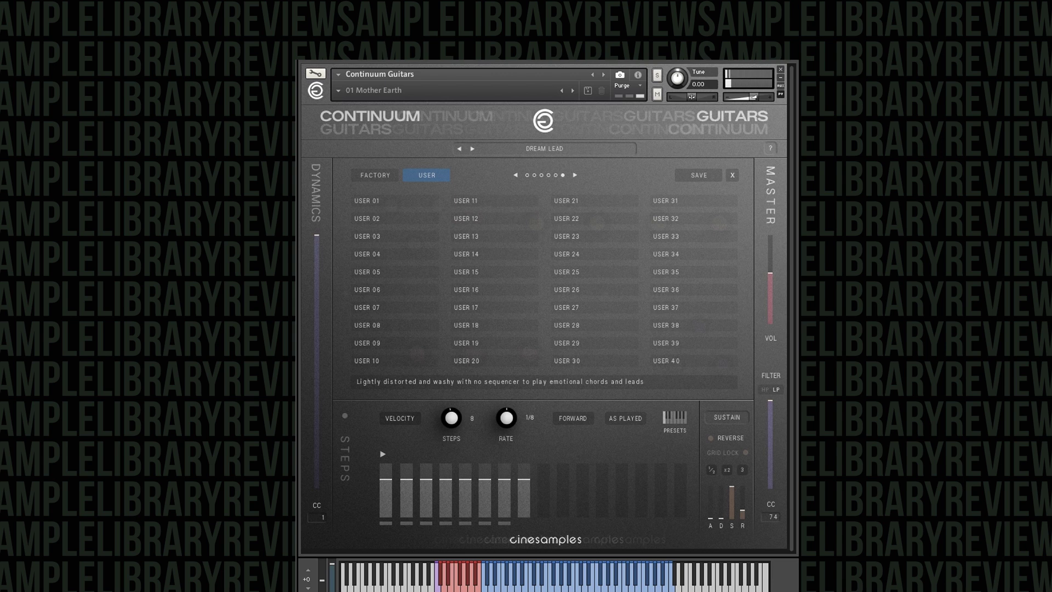
left_click(386, 174)
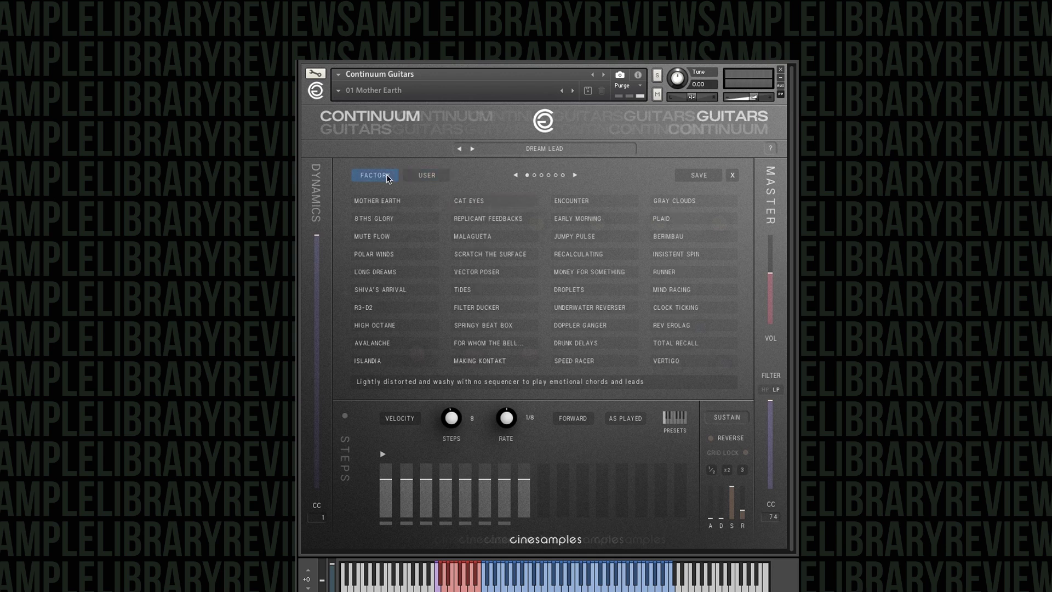
left_click(576, 175)
left_click(575, 175)
left_click(575, 175)
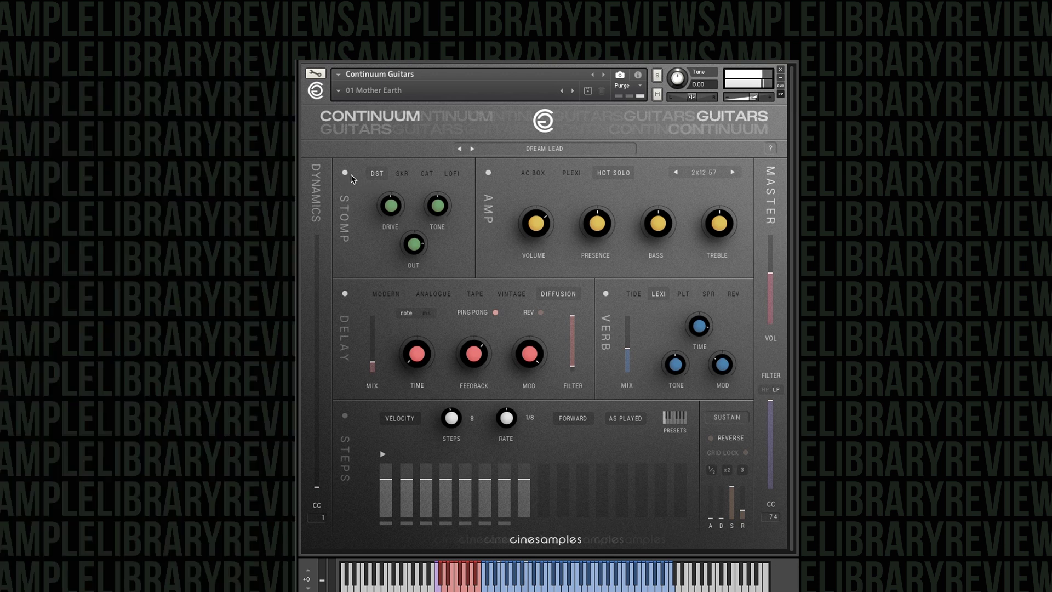
Switch the stomp effect through SKR and CAT to LOFI, and the amp model through AC Box to Plexi.
left_click(403, 173)
left_click(427, 174)
left_click(451, 174)
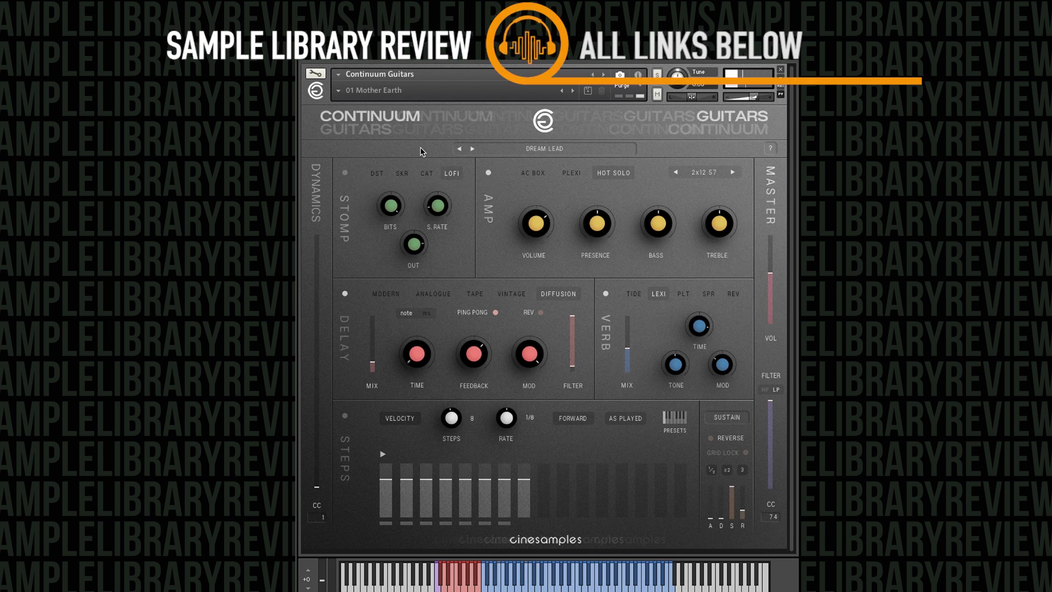
left_click(536, 175)
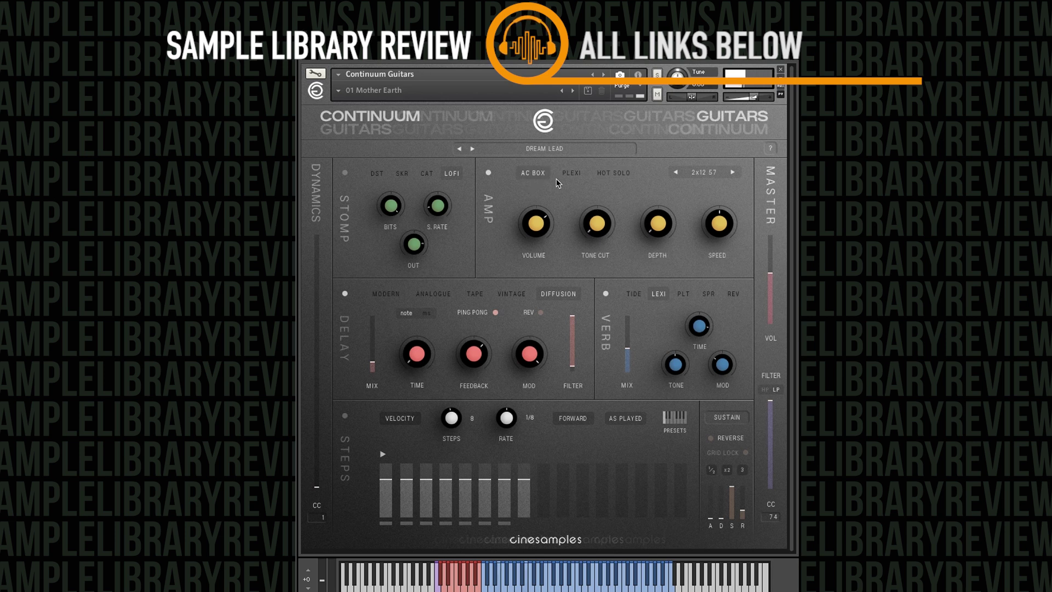
left_click(574, 175)
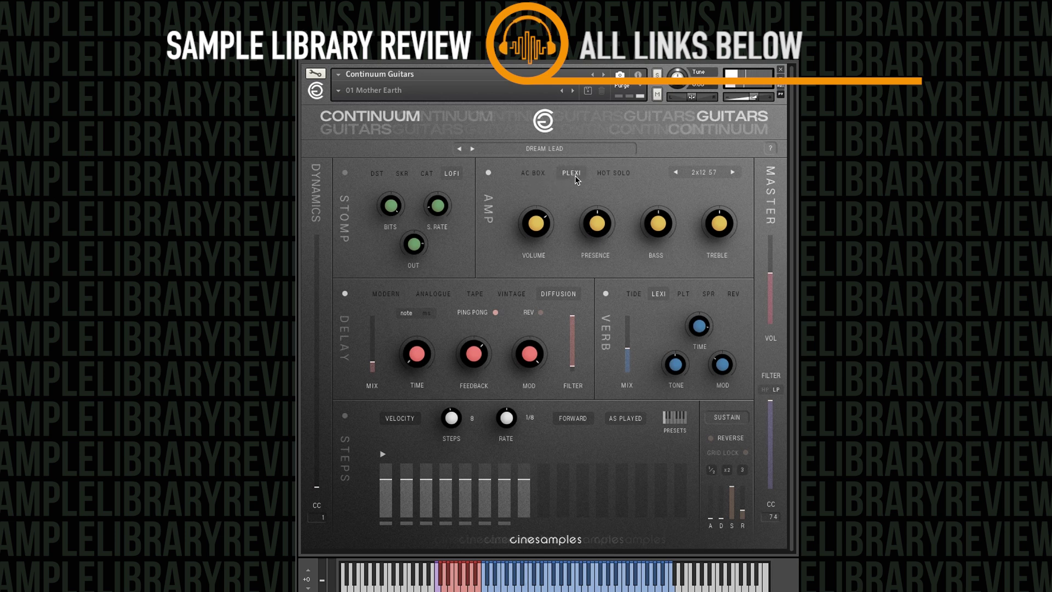
Switch the amp model to Hot Solo and browse the cabinet options to 4x12 Ribbon.
left_click(610, 175)
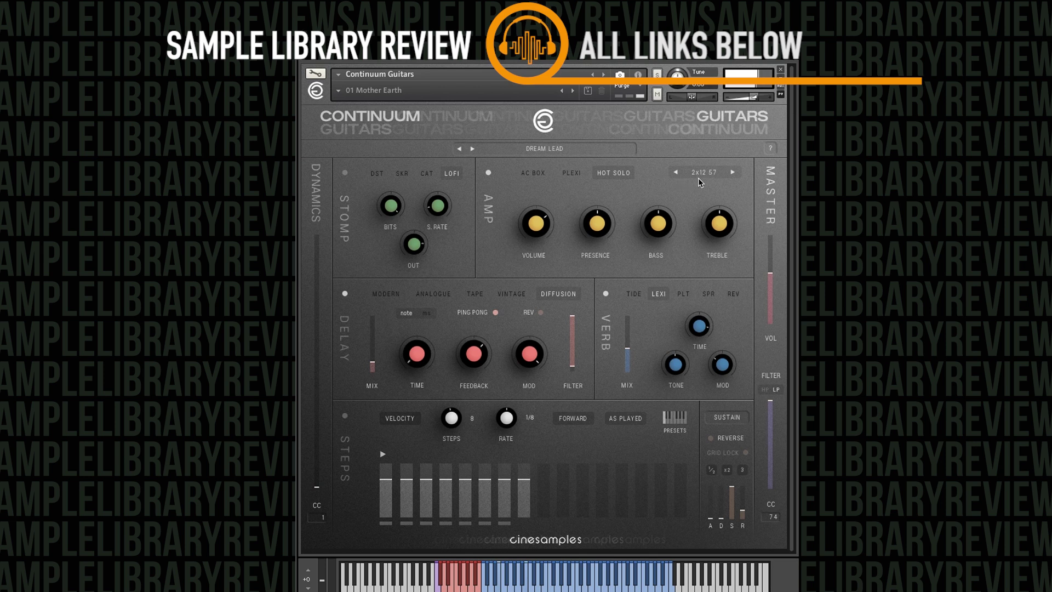
left_click(732, 173)
left_click(676, 173)
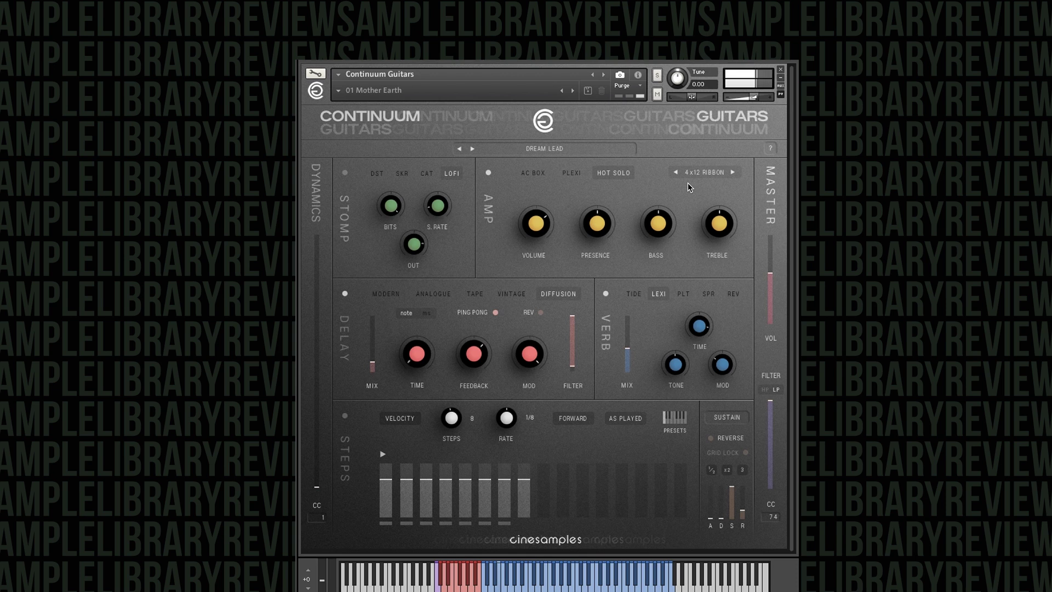
Switch the amp model to AC Box and adjust its Tone Cut, Depth, Speed and Volume.
left_click(535, 176)
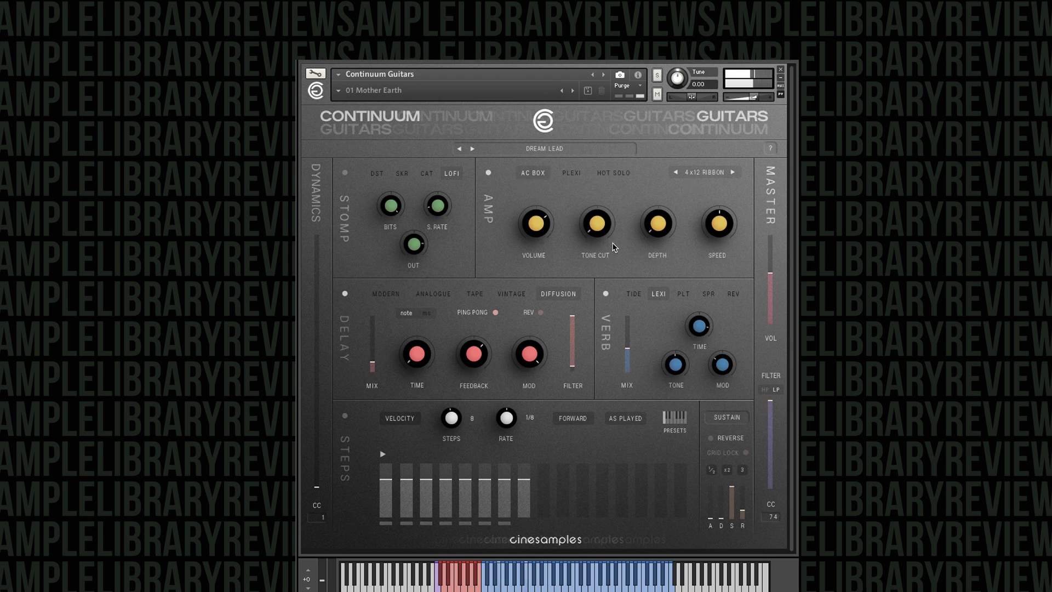
left_click_drag(603, 190, 602, 196)
left_click_drag(666, 226, 666, 204)
left_click_drag(724, 225, 659, 241)
left_click_drag(541, 235, 536, 231)
With the delay active, raise its Time and Mix and narrow its filter range.
left_click(345, 295)
mouse_move(423, 342)
left_click_drag(422, 342, 376, 336)
mouse_move(574, 314)
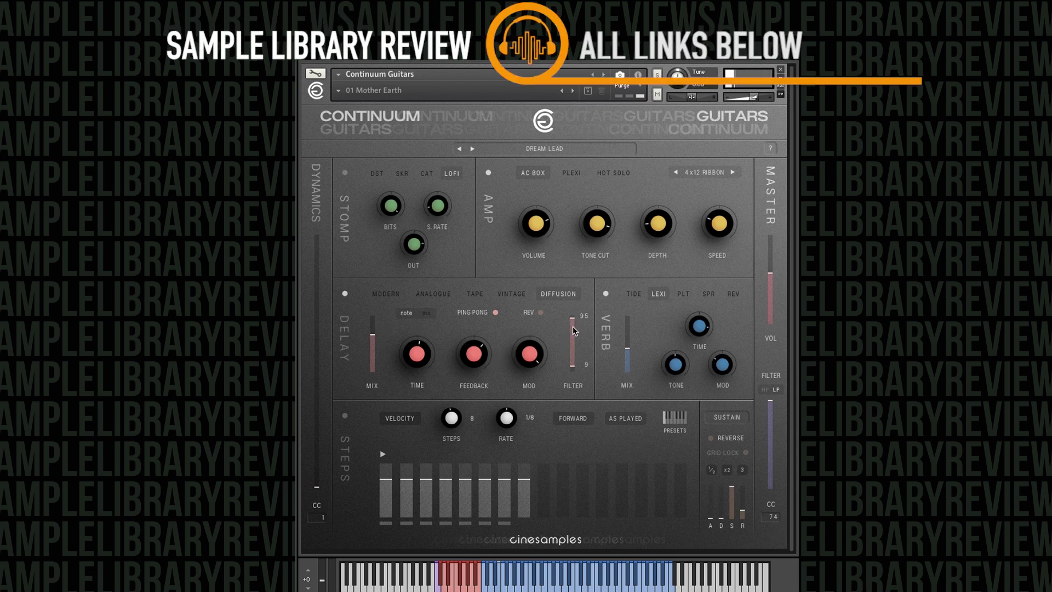
left_click_drag(575, 363, 575, 356)
Step the delay type through Modern, Analogue, Tape and Vintage back to Diffusion.
left_click(396, 298)
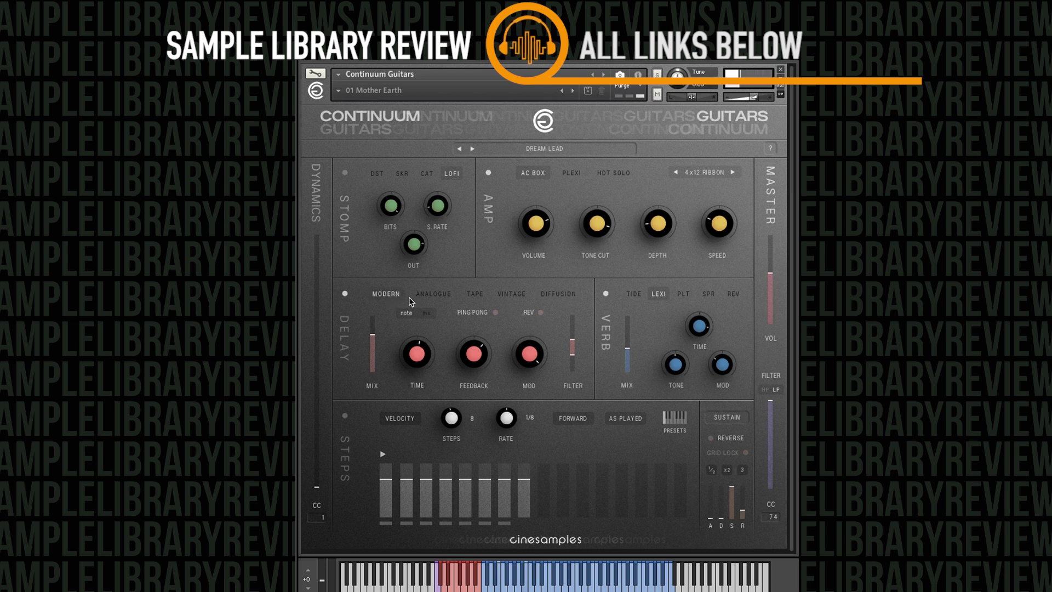
left_click(438, 299)
left_click(478, 300)
left_click(519, 300)
left_click(559, 295)
Adjust the delay's filter range, Mod and Mix with its REV option on, and change the delay type to Analogue.
left_click_drag(573, 345, 574, 331)
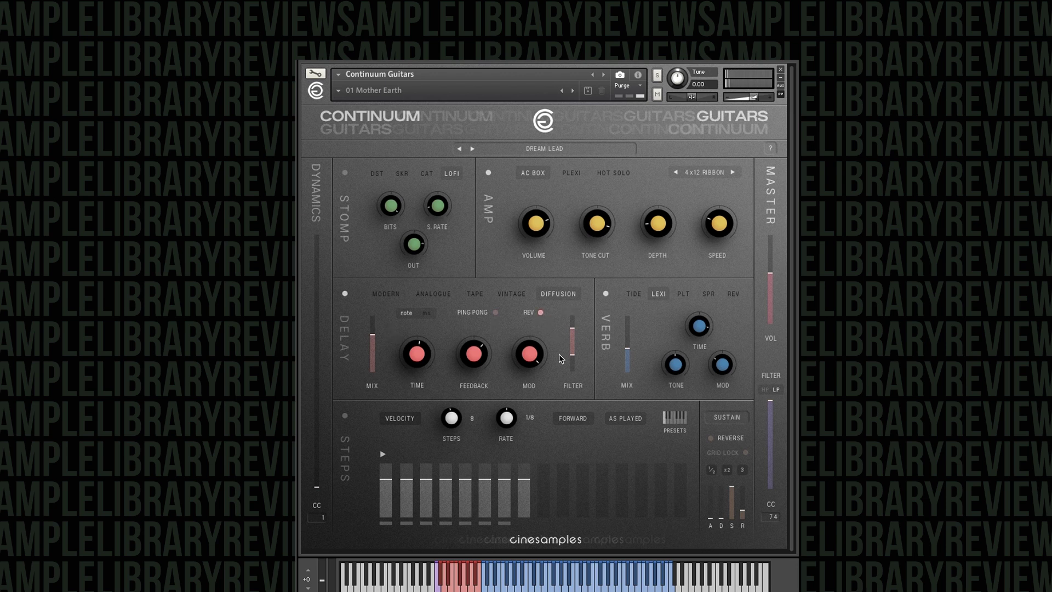
left_click_drag(530, 386, 533, 389)
left_click_drag(380, 340, 377, 310)
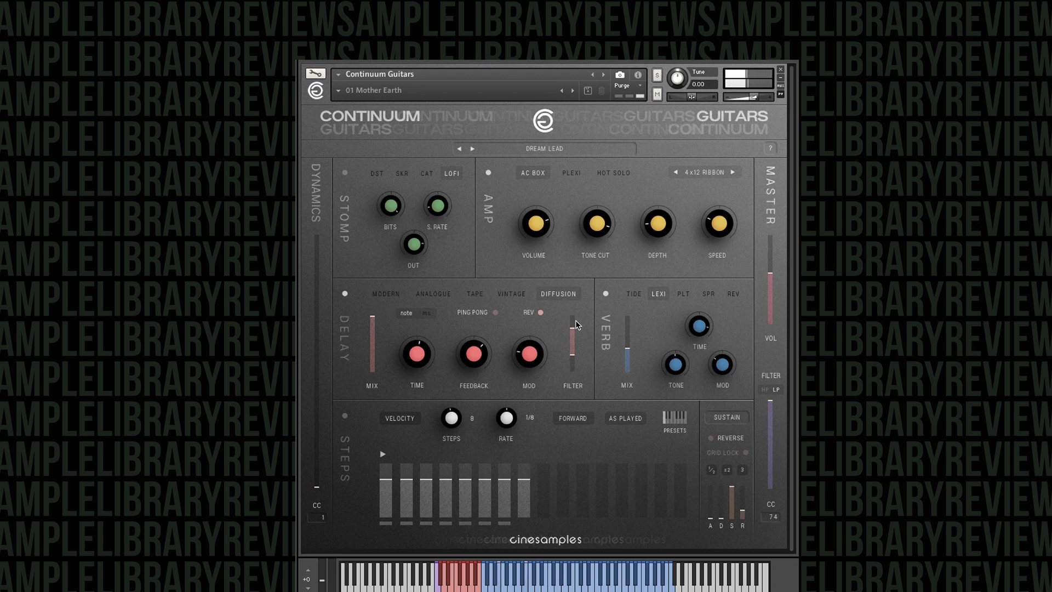
left_click_drag(374, 320, 376, 356)
left_click(433, 294)
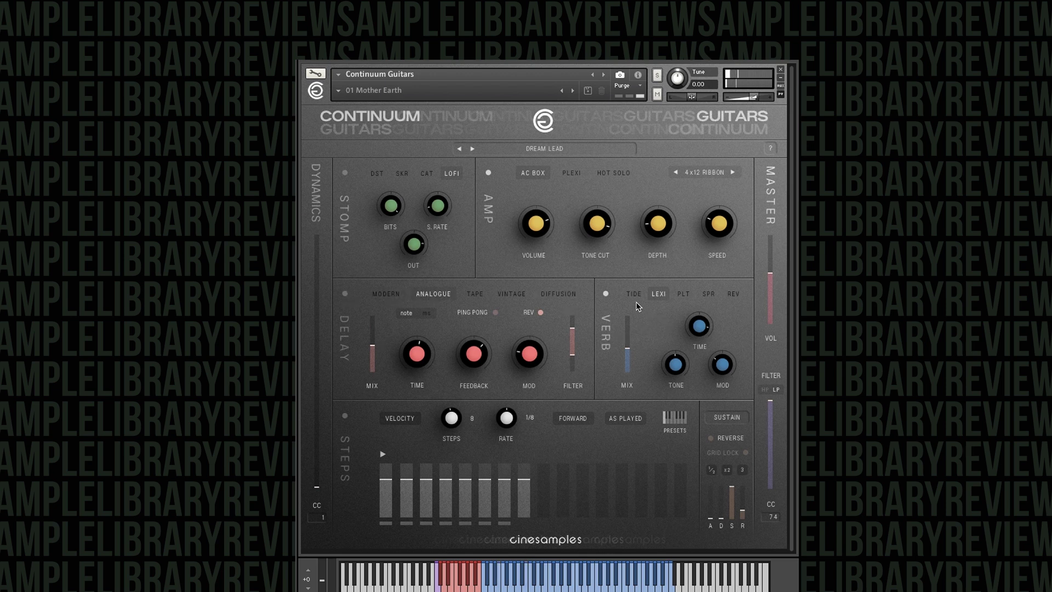
Step the reverb type through LEXI, PLT and SPR to REV, and adjust its Time with the mix raised.
left_click(661, 296)
left_click(685, 297)
left_click(708, 299)
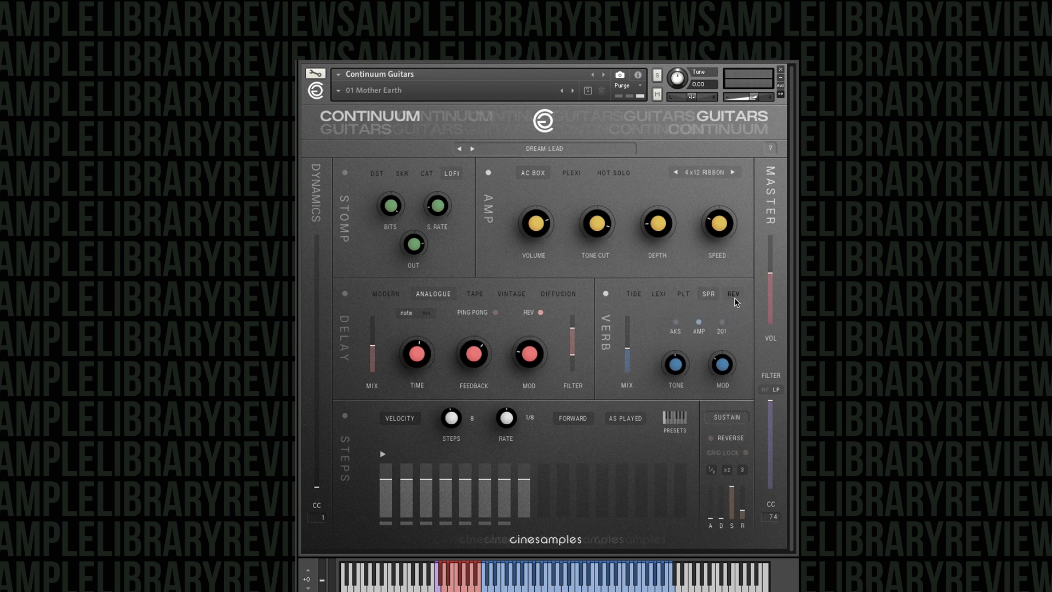
left_click(734, 298)
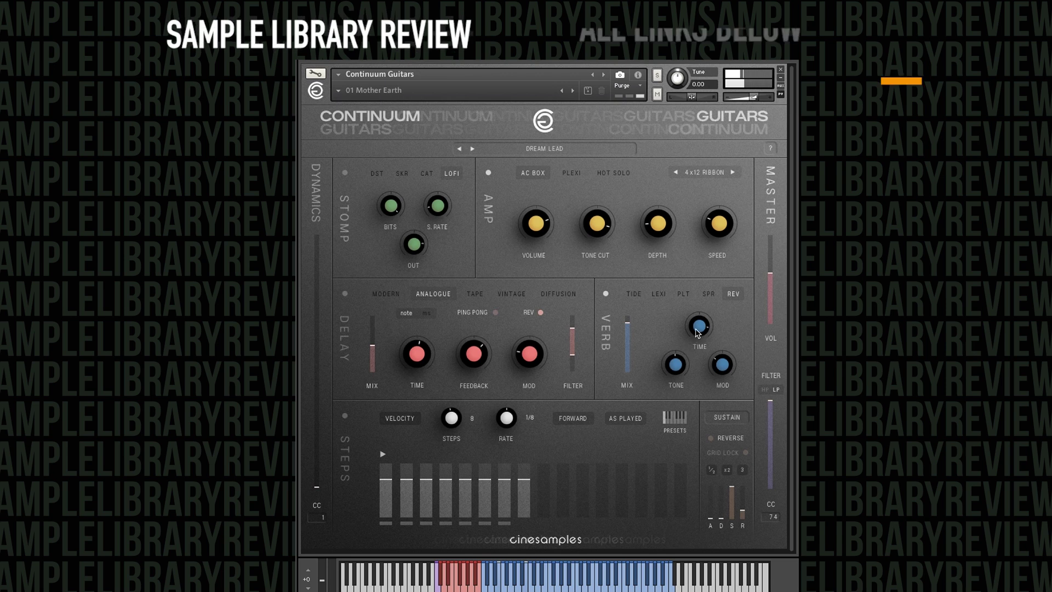
left_click_drag(696, 330, 696, 339)
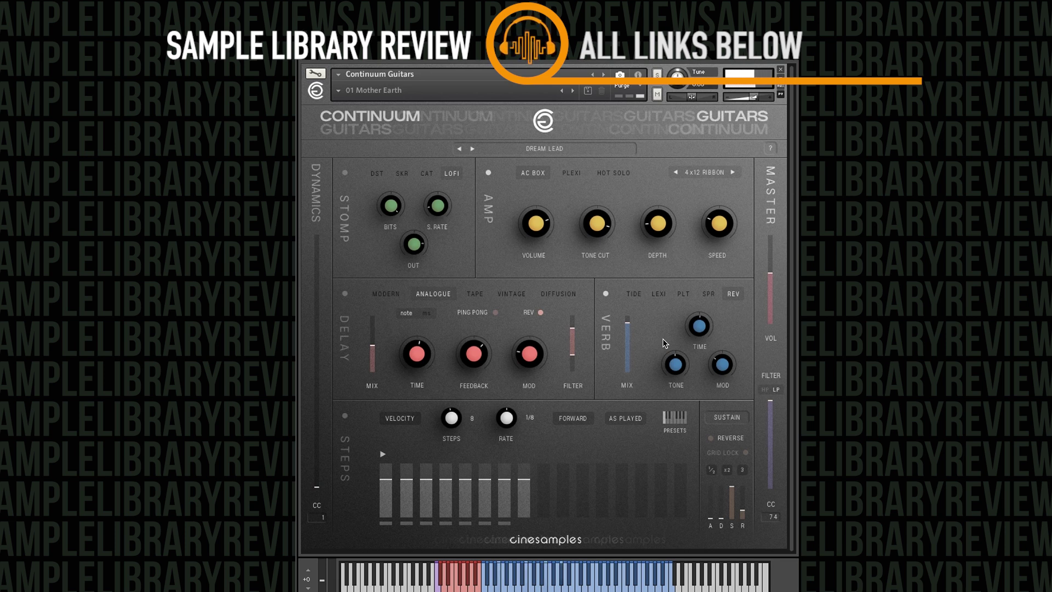
Audition the TIDE, LEXI and PLT reverb types and adjust the PLT reverb's Tone.
left_click(632, 294)
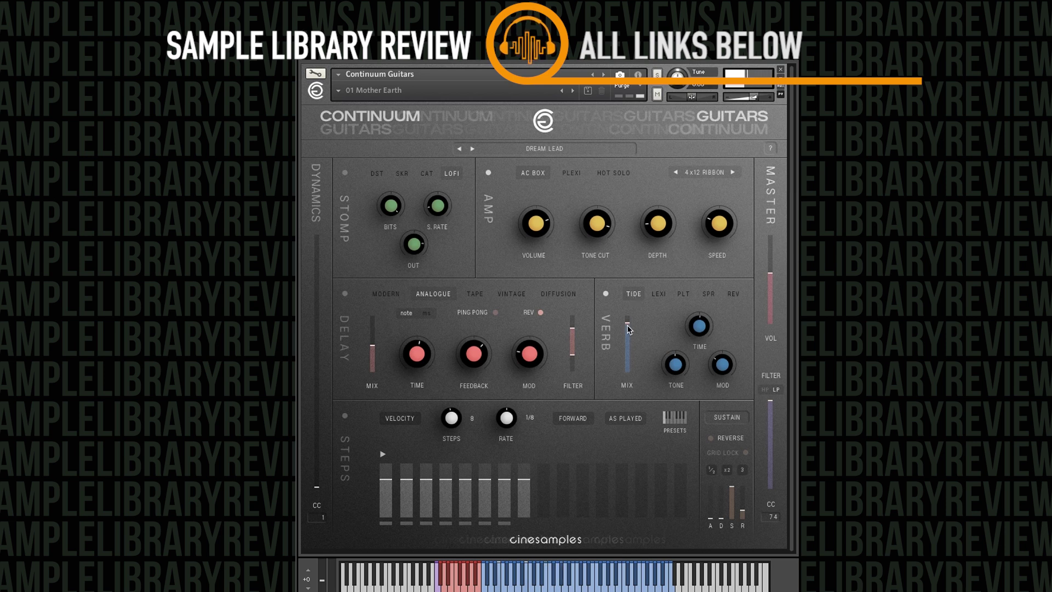
left_click(660, 296)
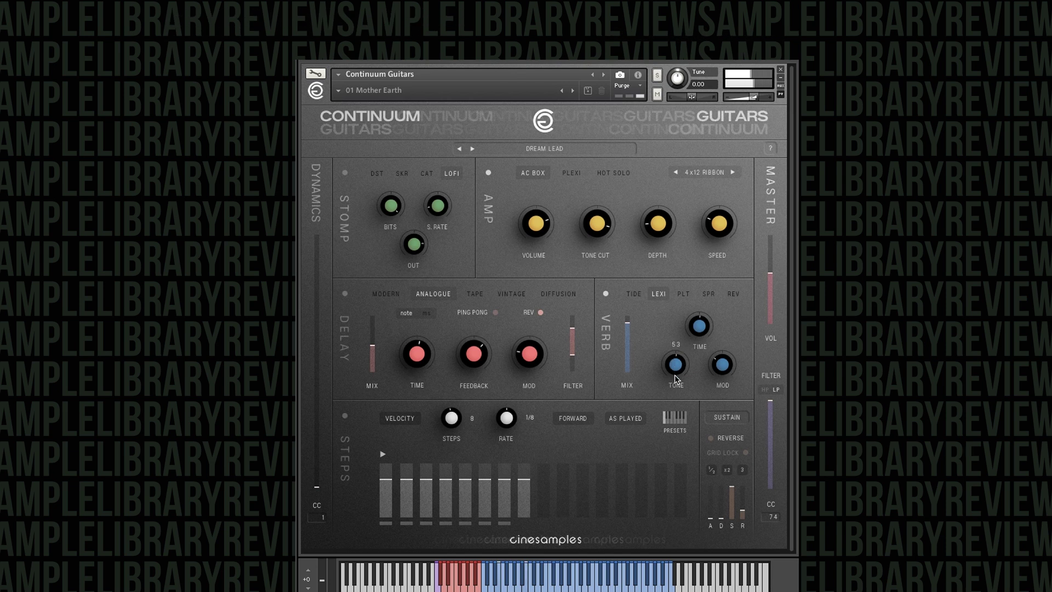
left_click(683, 296)
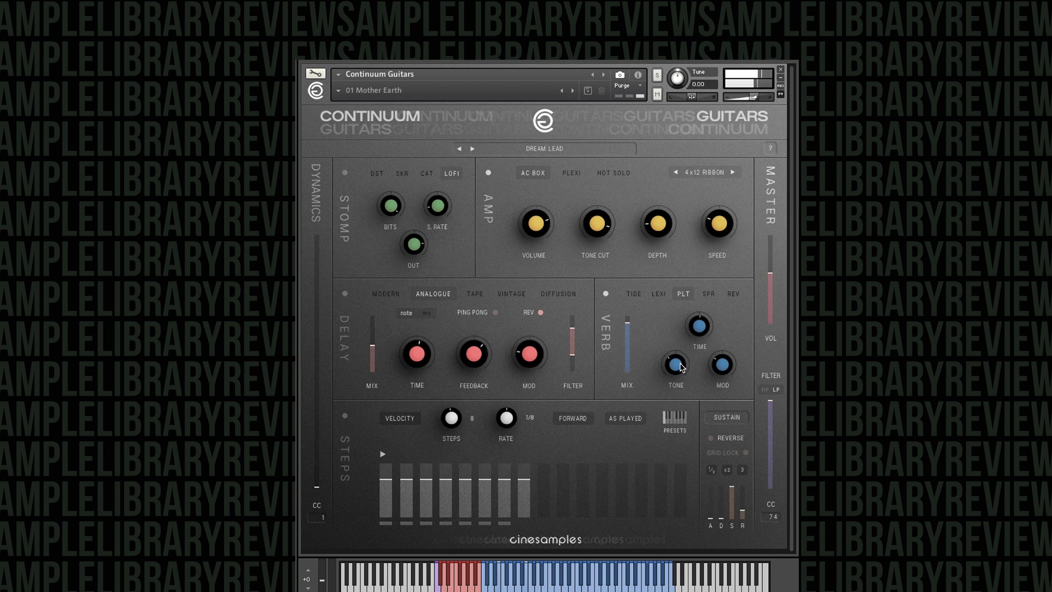
left_click_drag(681, 367, 685, 355)
Try the AKS and 201 variants of the SPR reverb, and return to TIDE with the mix at 30.
left_click(706, 296)
left_click(676, 326)
left_click(721, 325)
left_click(675, 324)
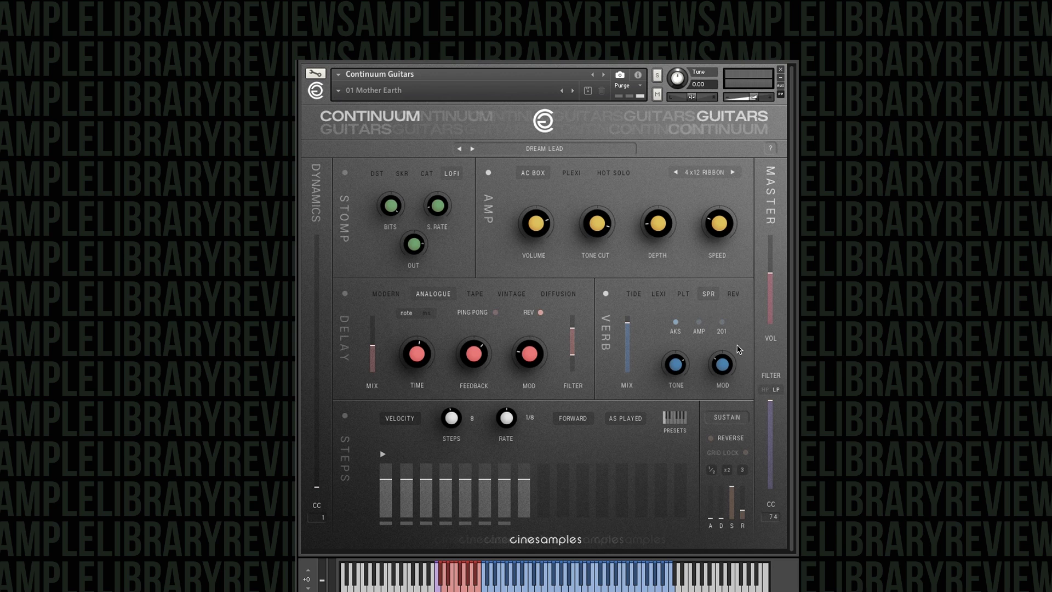
left_click(634, 294)
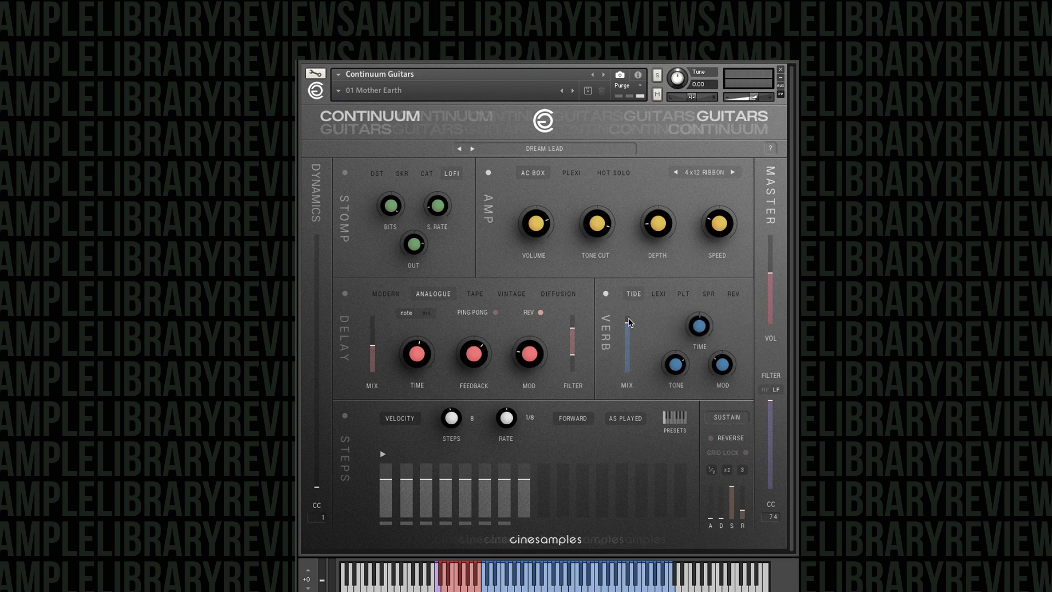
left_click_drag(629, 351, 628, 356)
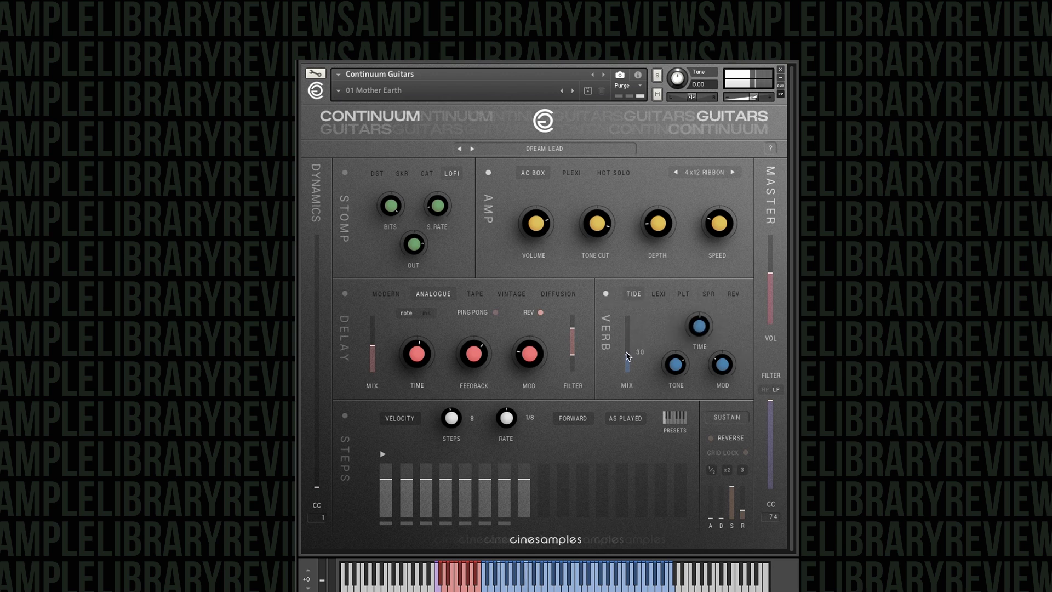
Open the sound source list and audition MS Muted, MS Sustain, 8th Notes Acc and 8th Notes.
left_click(727, 417)
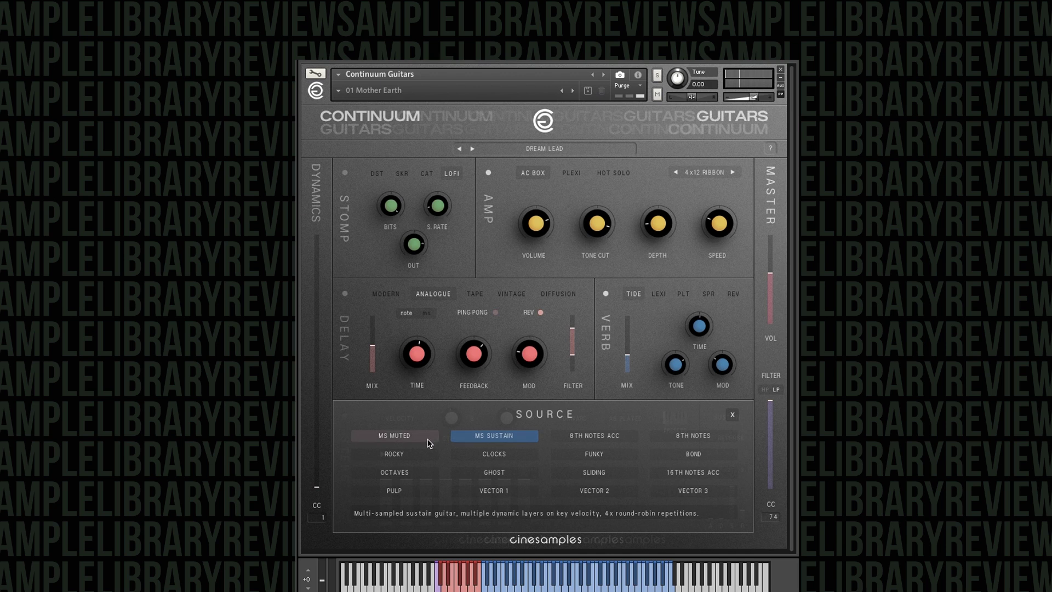
left_click(394, 435)
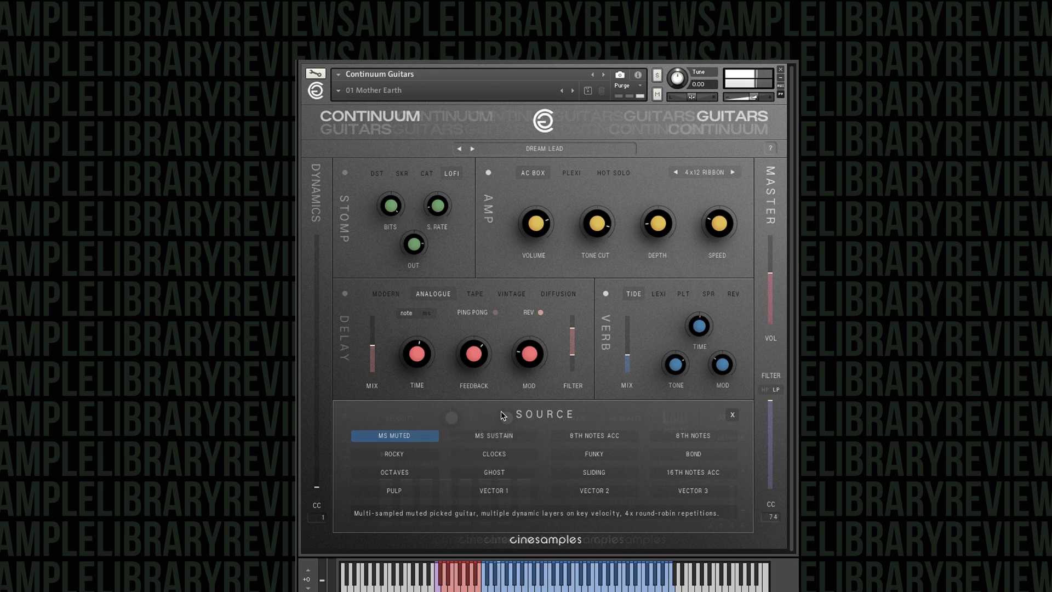
left_click(500, 437)
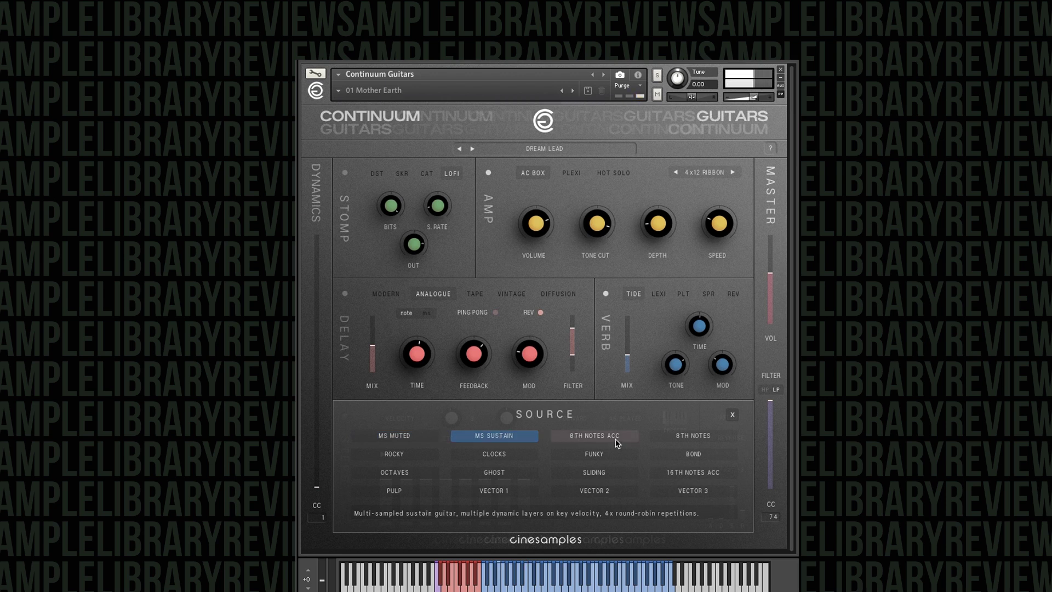
left_click(602, 441)
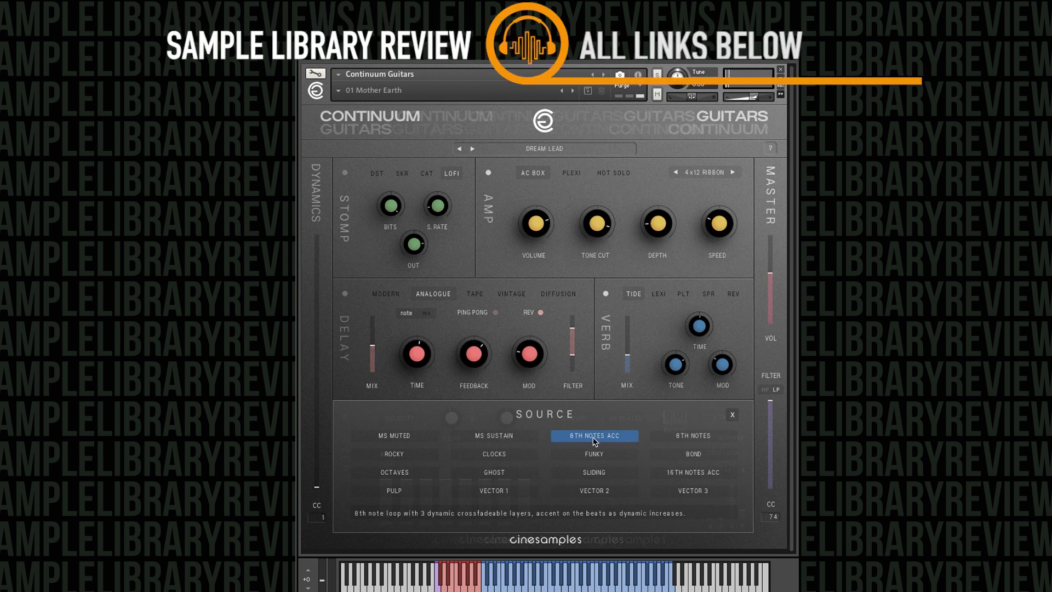
left_click(694, 438)
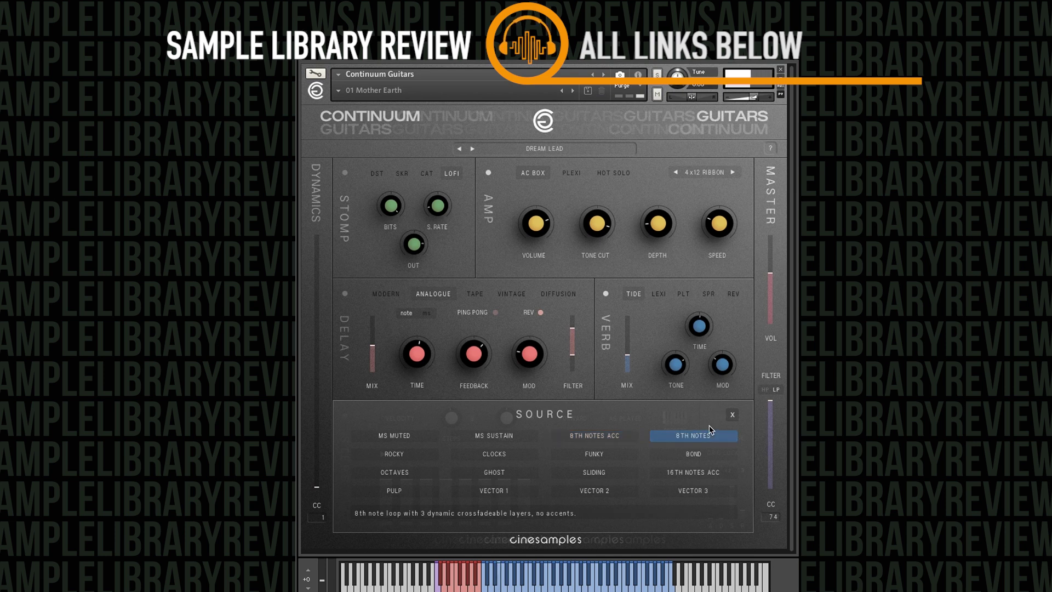
Audition the Rocky and Clocks sources, starting the host's playback and moving its transport window off the source list.
left_click(406, 457)
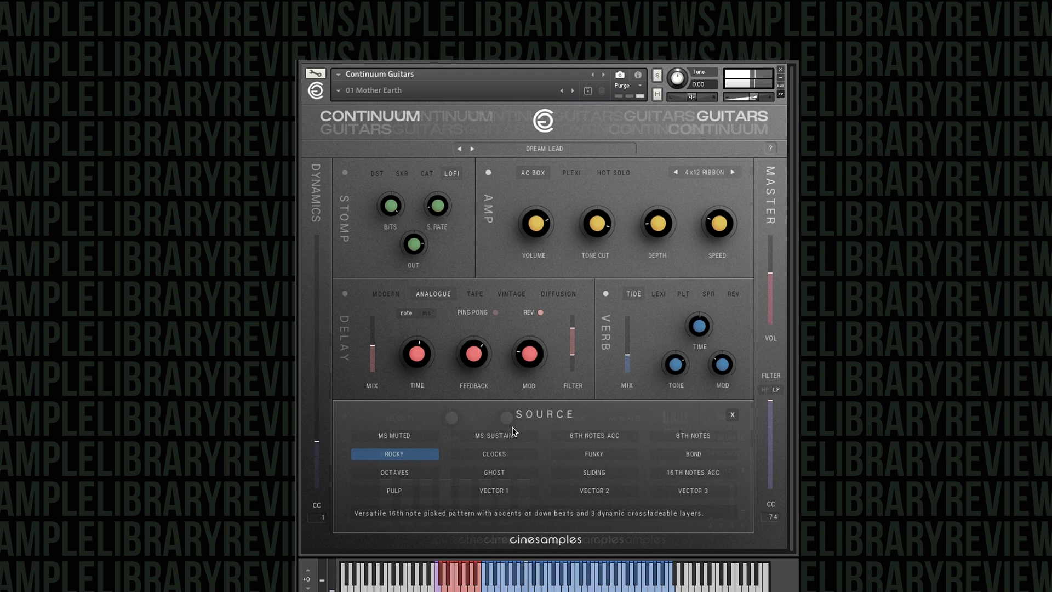
left_click(490, 456)
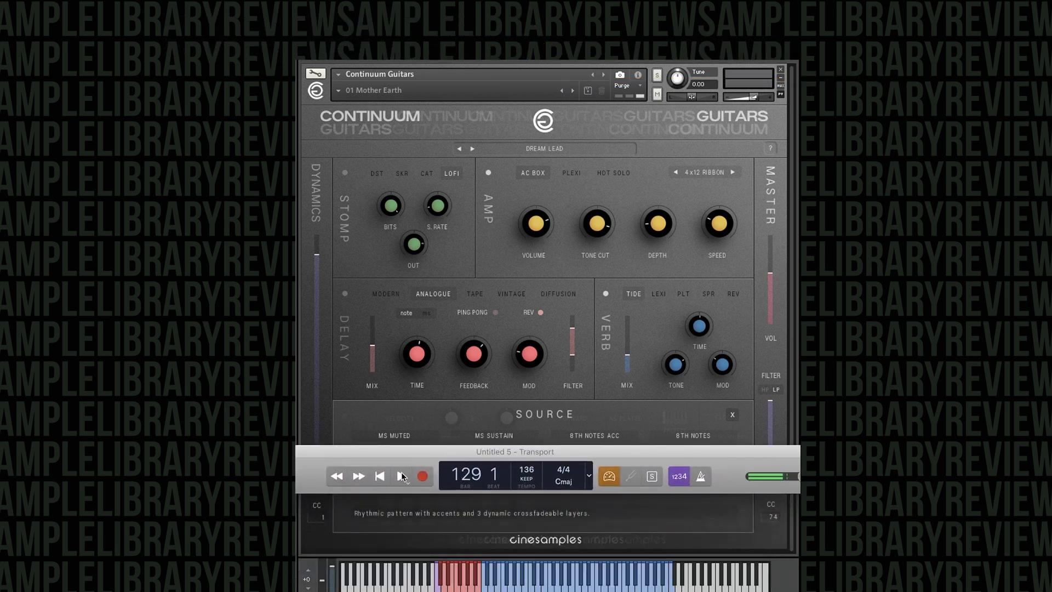
left_click(401, 475)
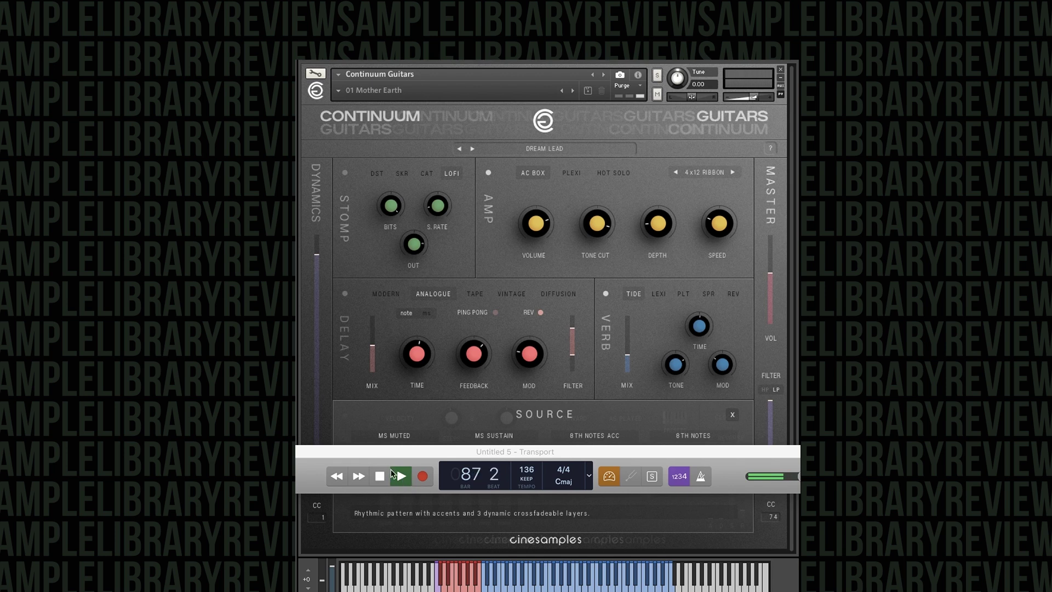
left_click_drag(340, 452, 365, 40)
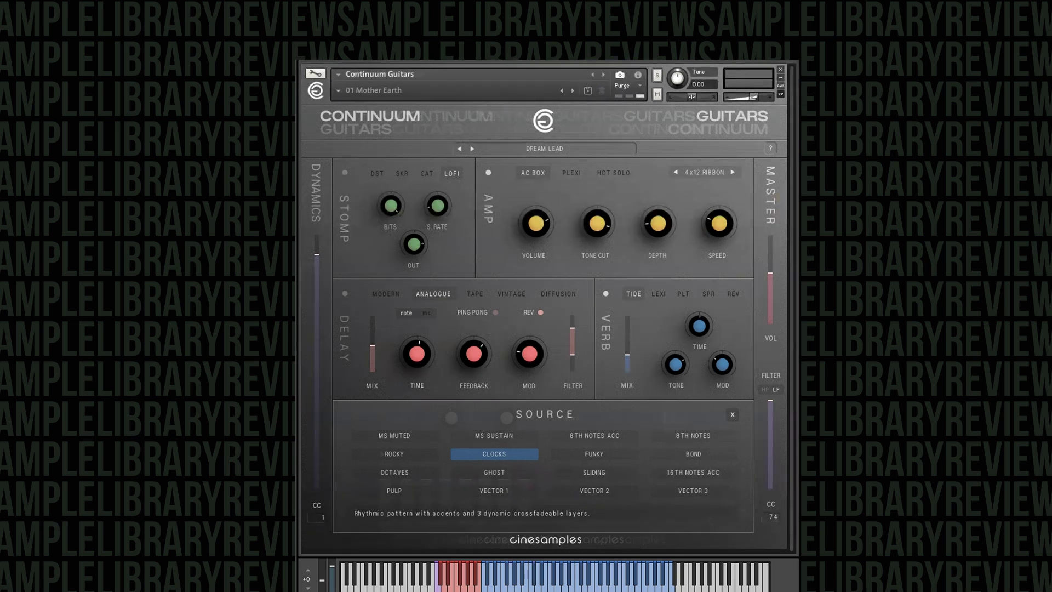
Audition the Funky, Bond and Octaves sources, switching between them twice to compare the patterns.
left_click(596, 457)
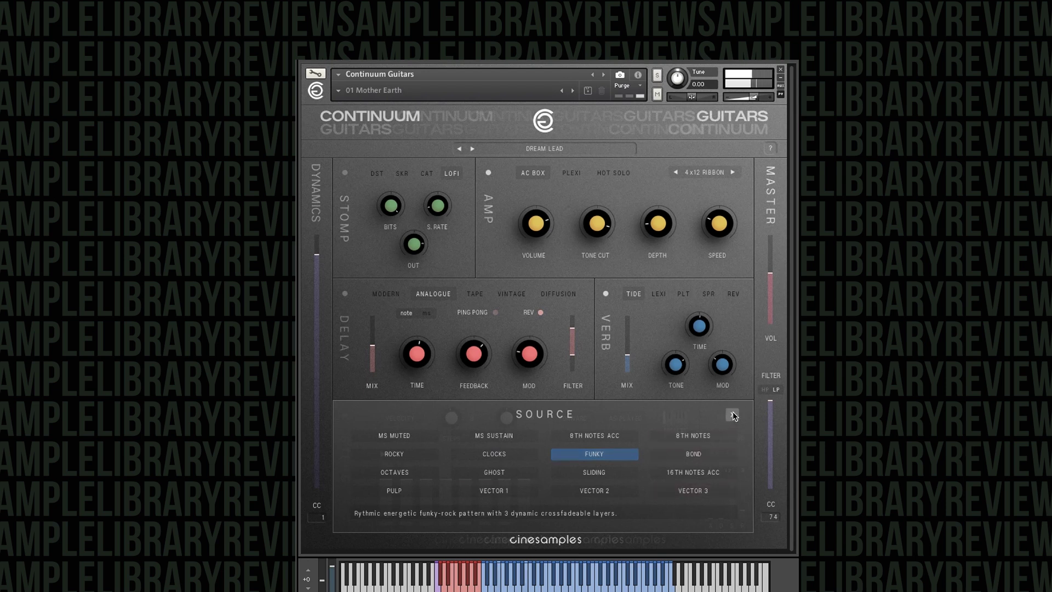
left_click(694, 455)
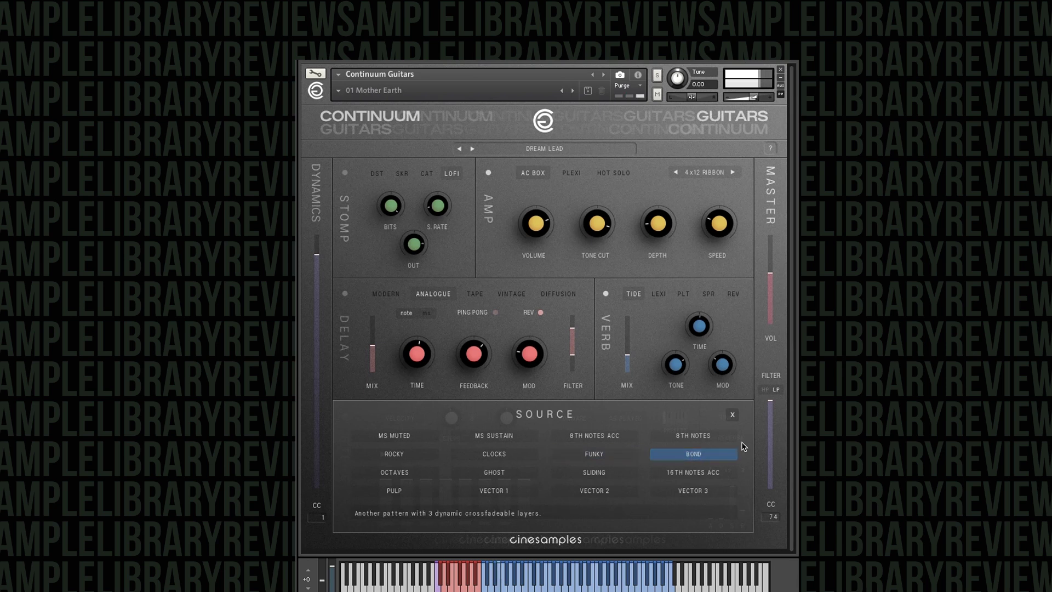
left_click(413, 475)
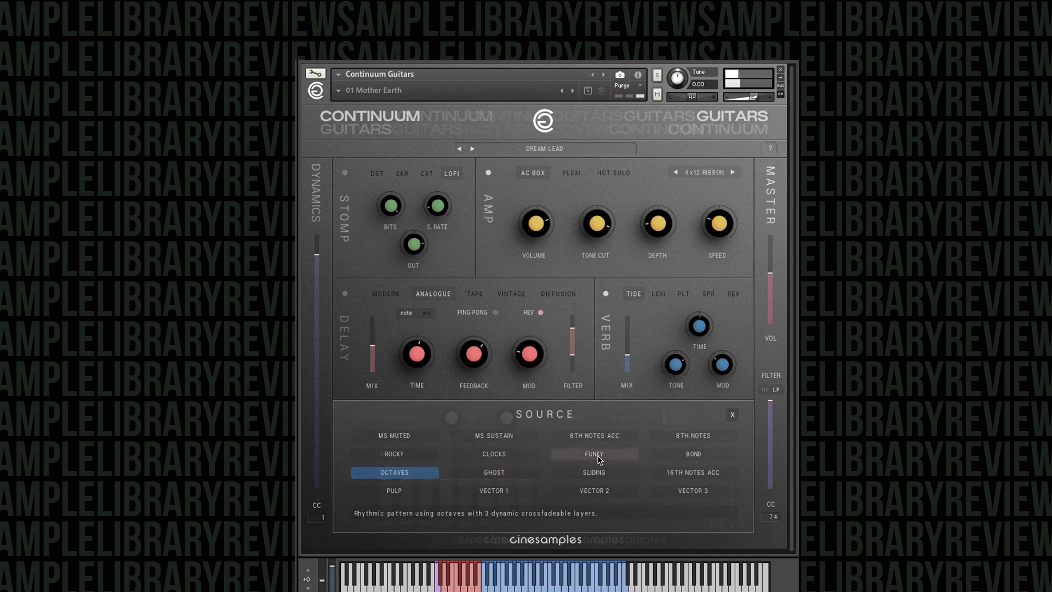
left_click(620, 457)
left_click(682, 458)
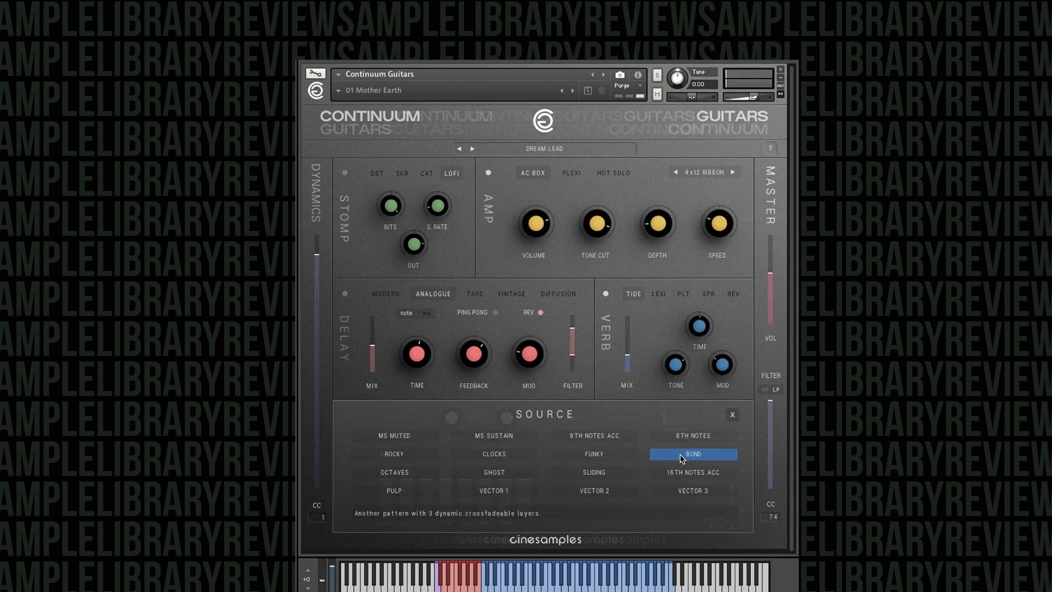
left_click(435, 474)
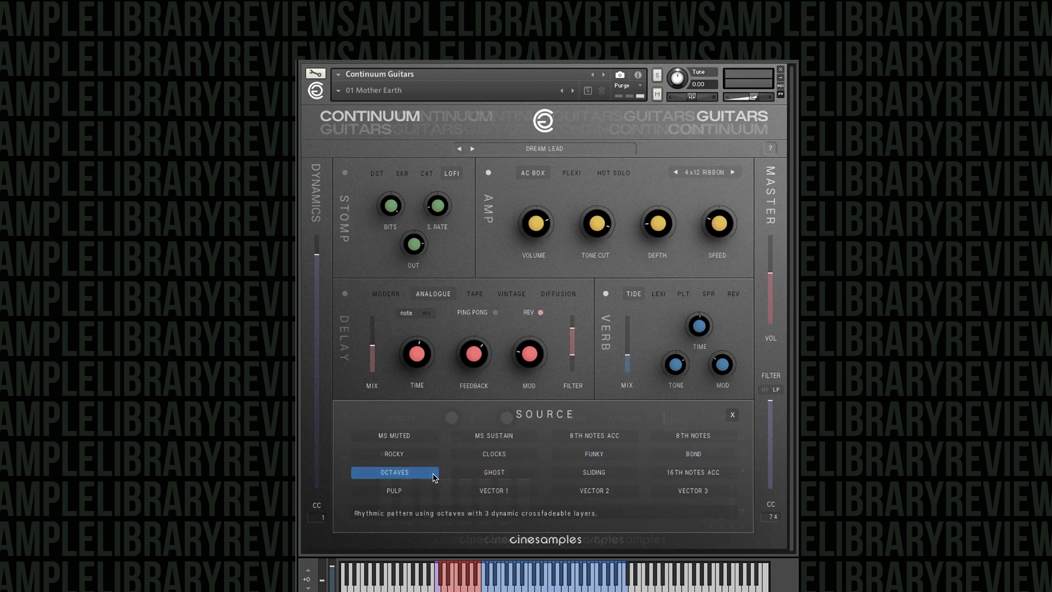
Audition the Ghost, Sliding, 16th Notes Acc and Pulp sources.
left_click(485, 475)
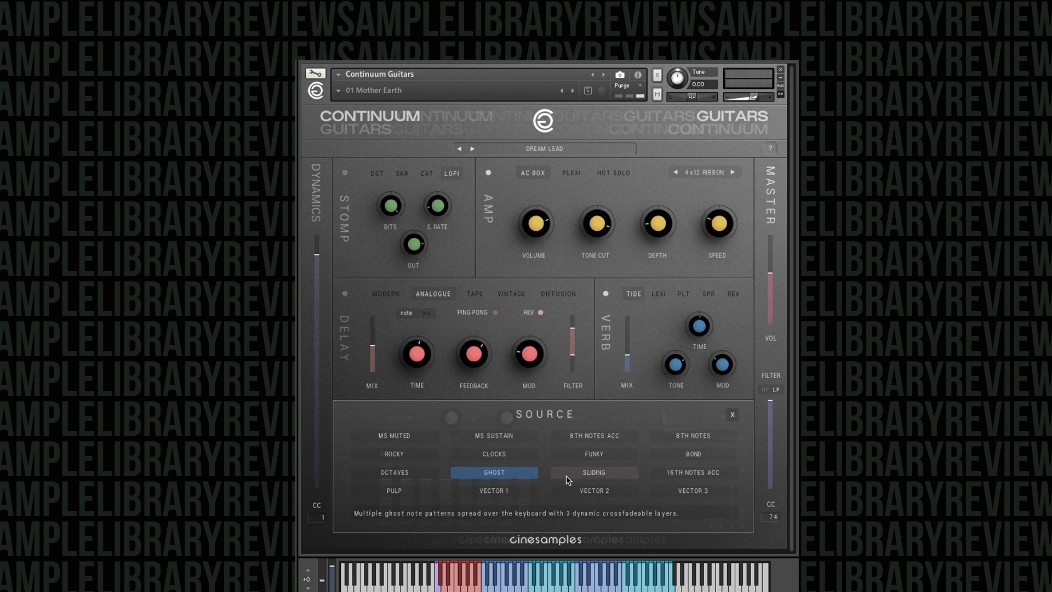
left_click(591, 476)
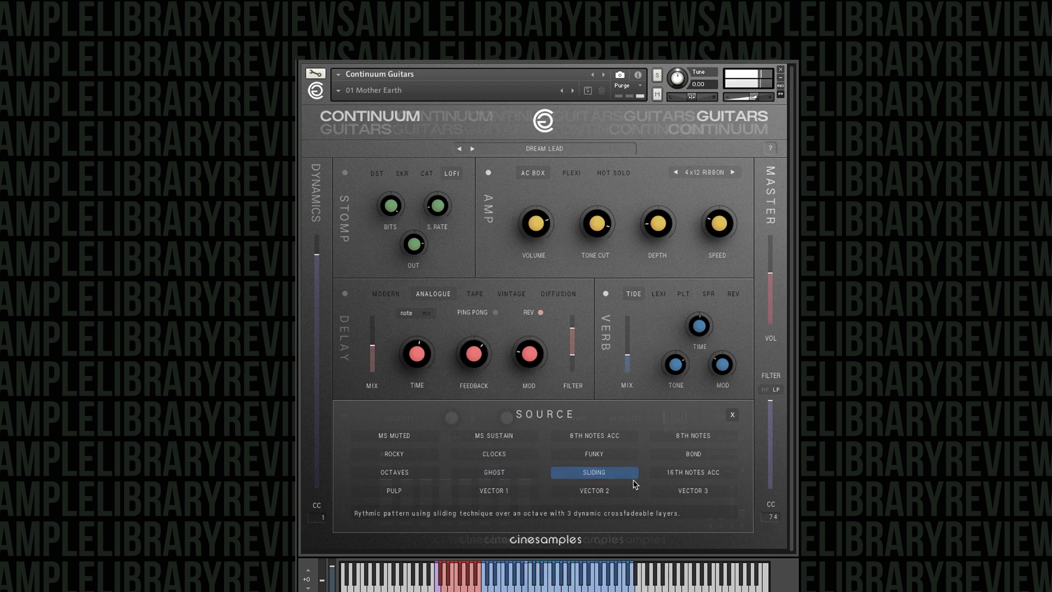
left_click(682, 477)
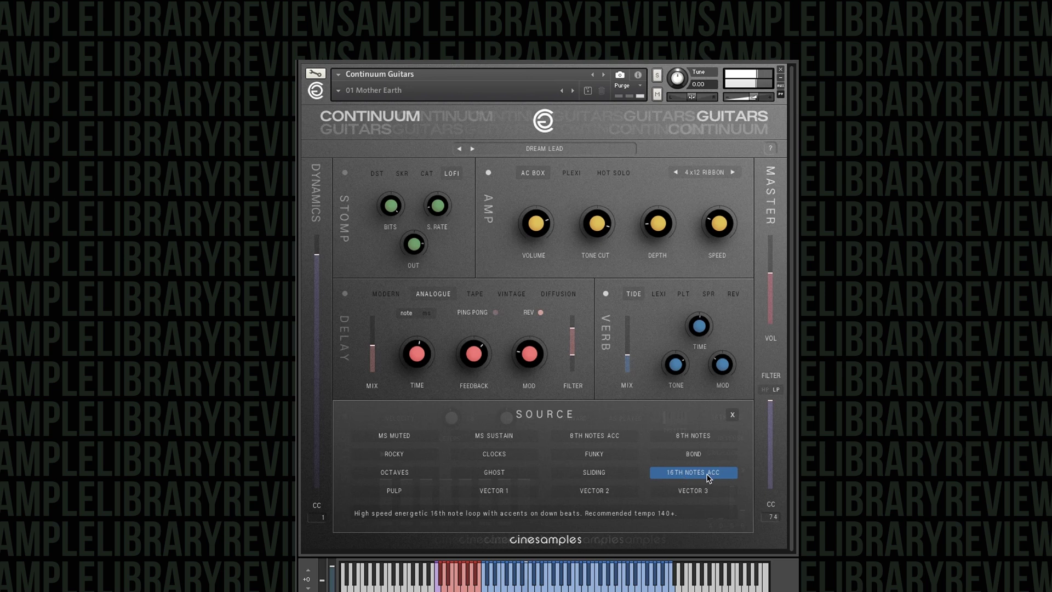
left_click(413, 494)
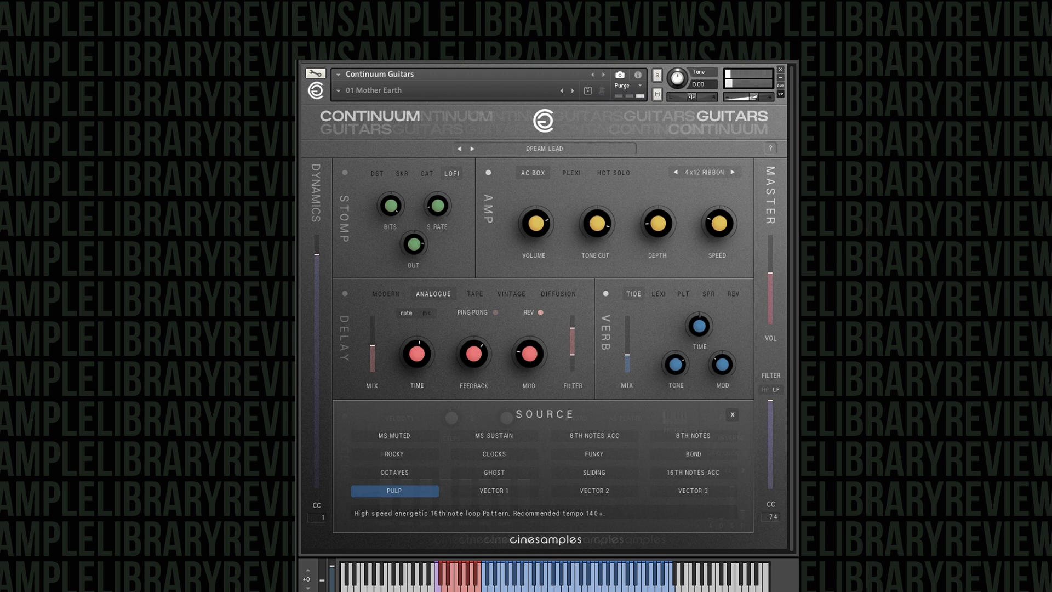
Load the Vector 1 source and audition its drones by moving the Lower and Upper pad handles around their pads.
left_click(509, 496)
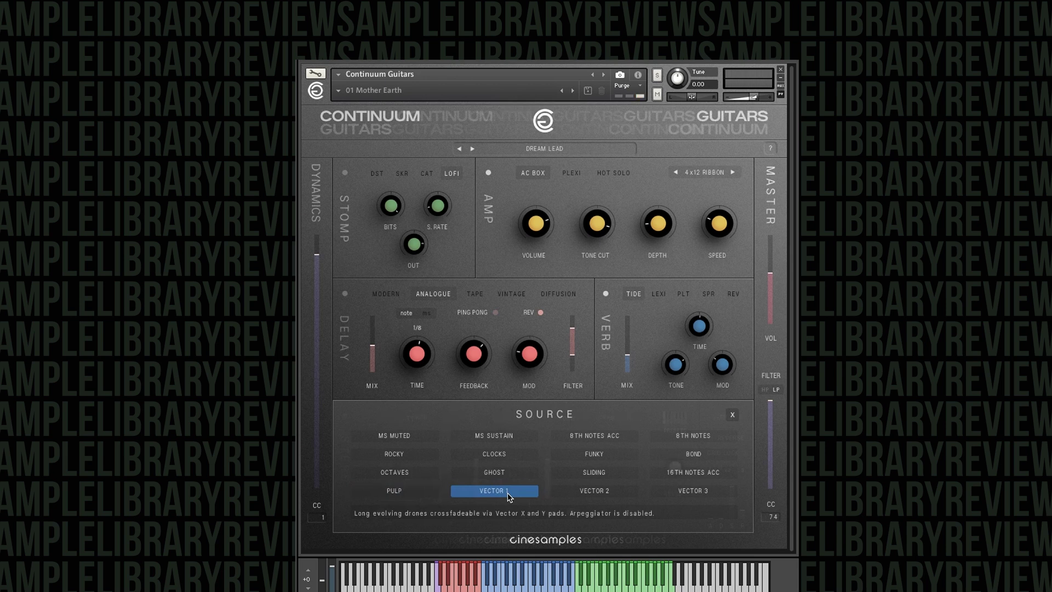
left_click(732, 415)
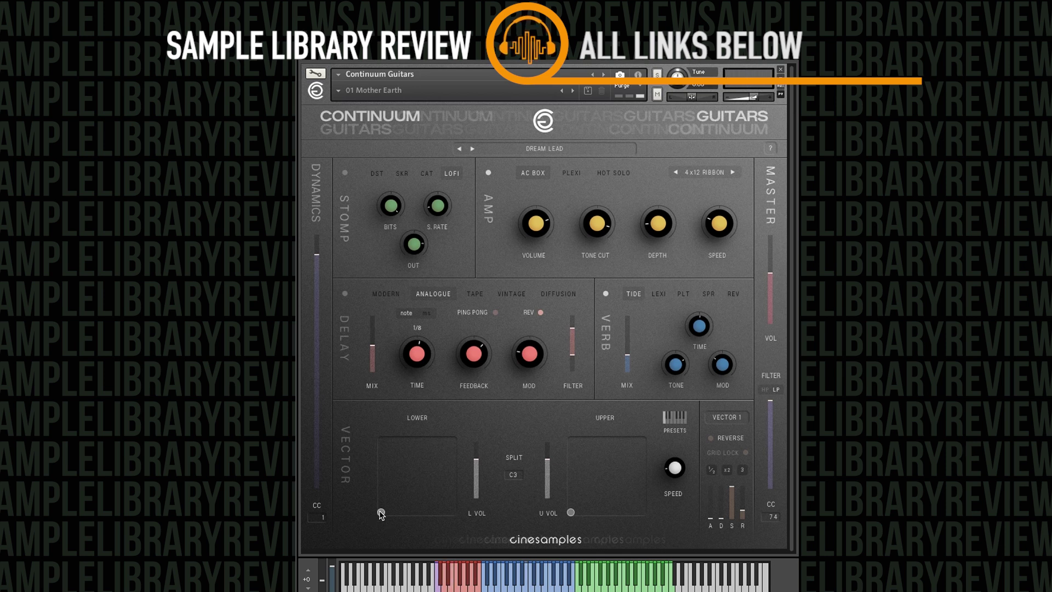
left_click_drag(381, 512, 417, 453)
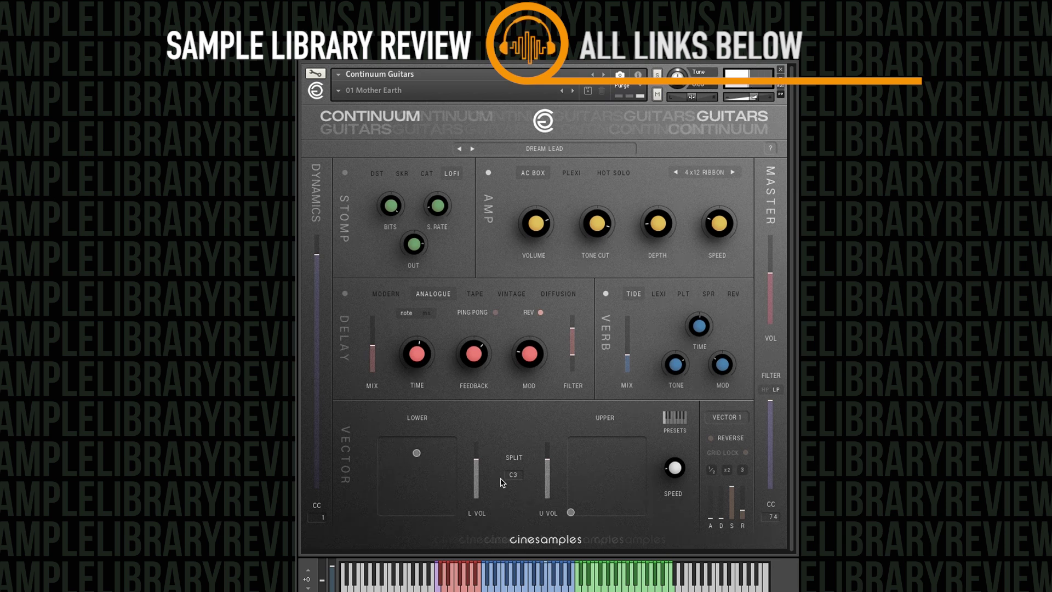
left_click_drag(571, 513, 627, 474)
left_click_drag(419, 458, 450, 502)
left_click_drag(577, 458, 579, 491)
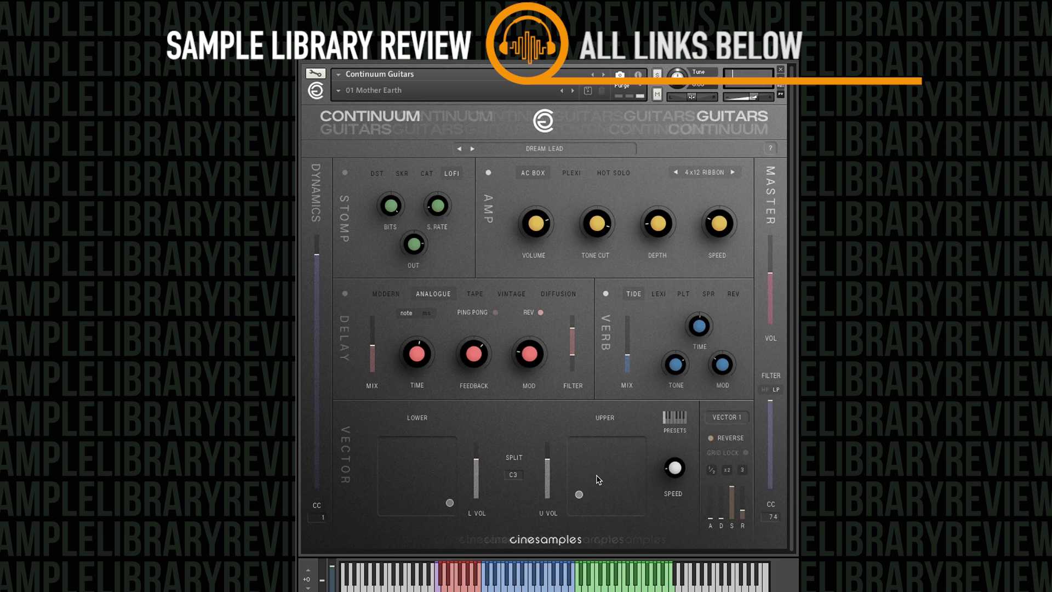
Move the Upper handle near its pad's bottom-right corner and the Lower handle toward its pad's upper-left area.
left_click_drag(581, 499, 640, 512)
left_click_drag(449, 504, 415, 475)
mouse_move(641, 512)
left_mouse_down()
mouse_move(639, 460)
mouse_move(643, 496)
left_mouse_up()
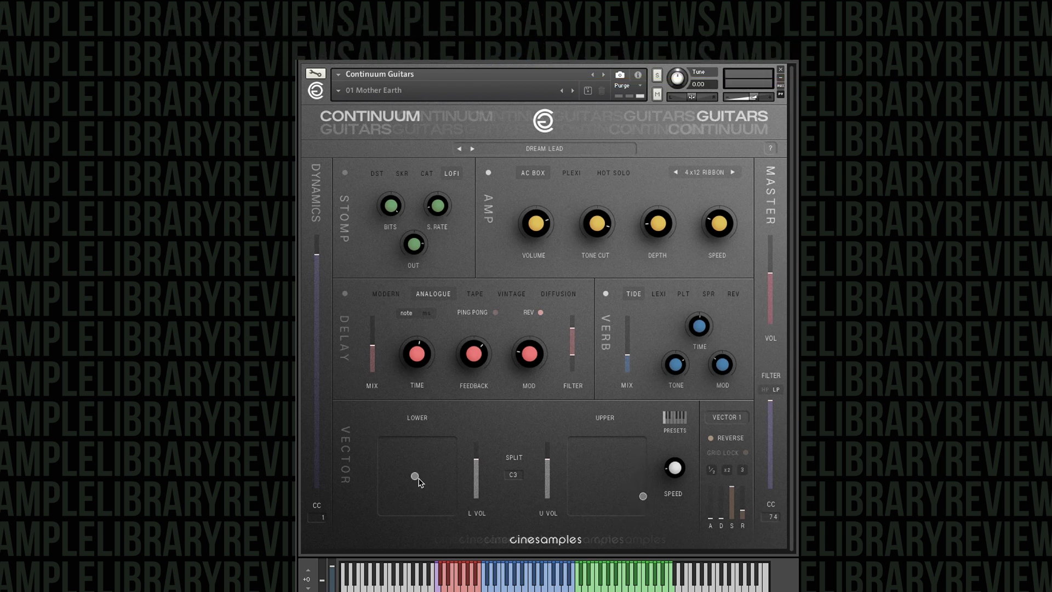
left_click_drag(415, 475, 390, 445)
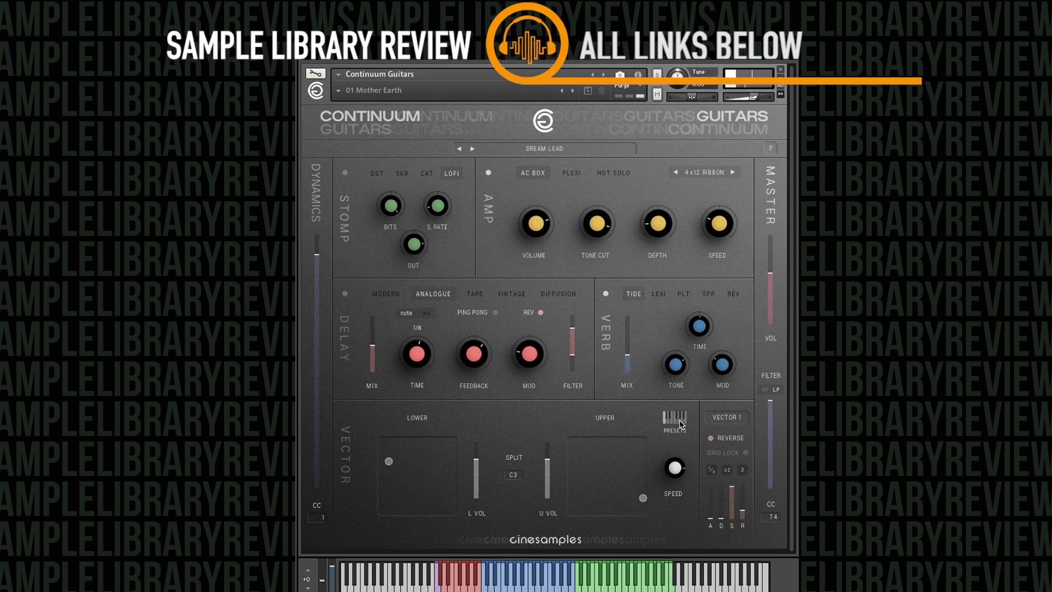
Load the Vector 2 source and move both the Upper and Lower handles to the upper-left corners of their pads.
left_click(721, 422)
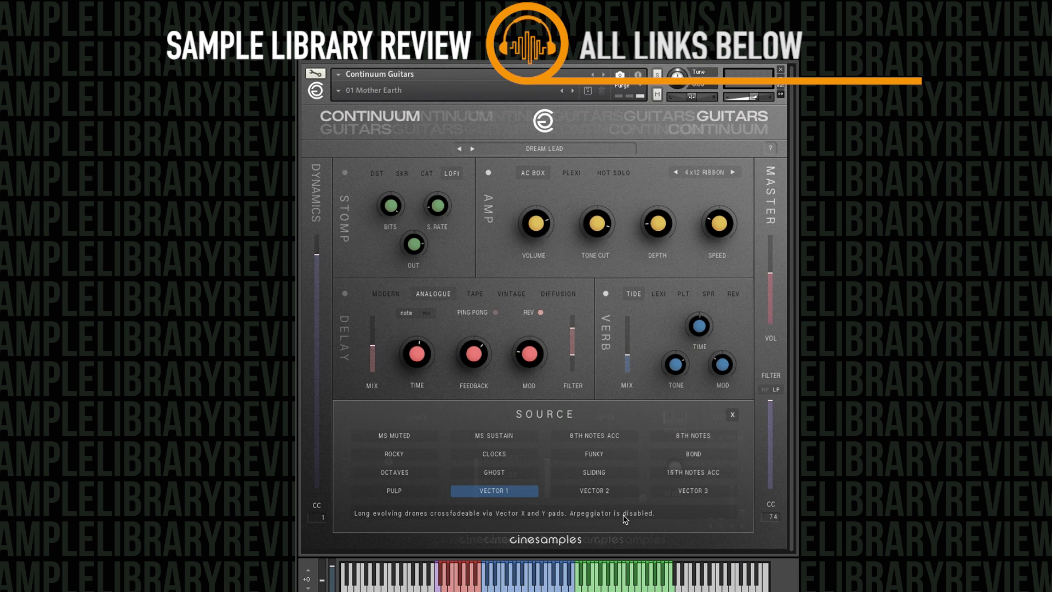
left_click(606, 493)
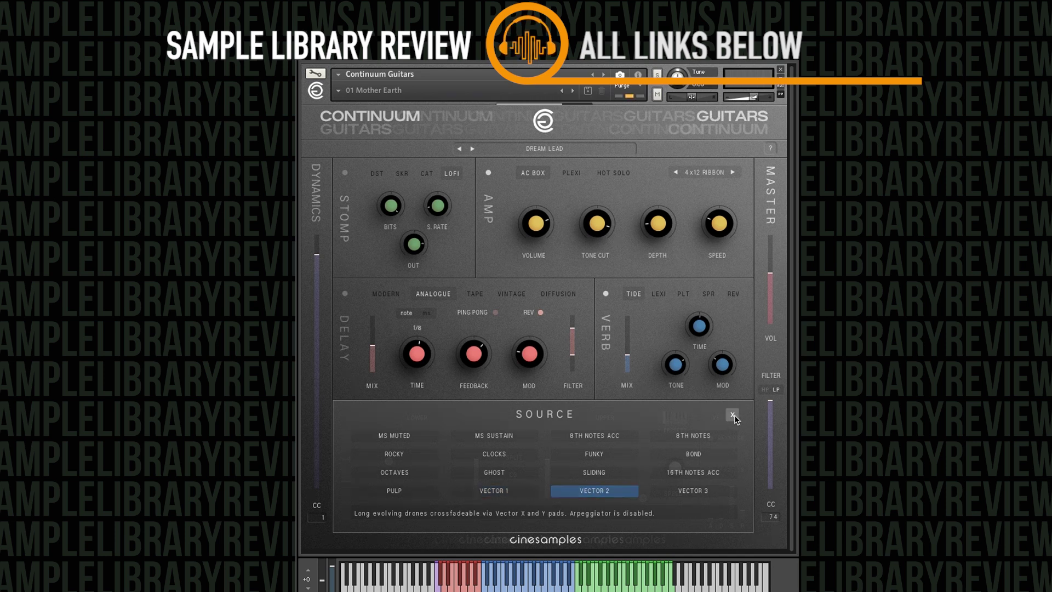
left_click(607, 497)
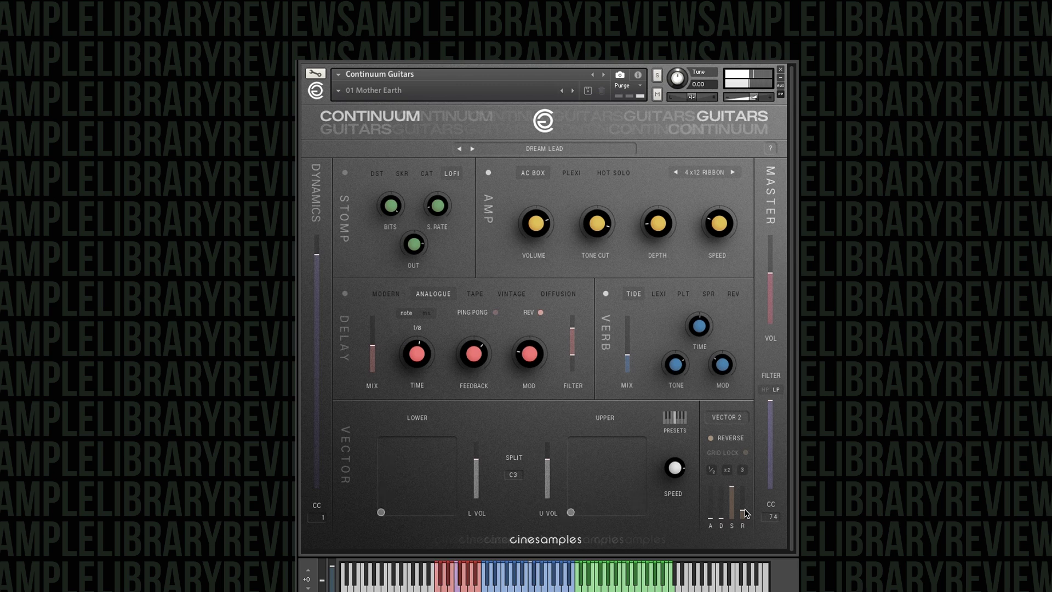
left_click_drag(571, 512, 575, 444)
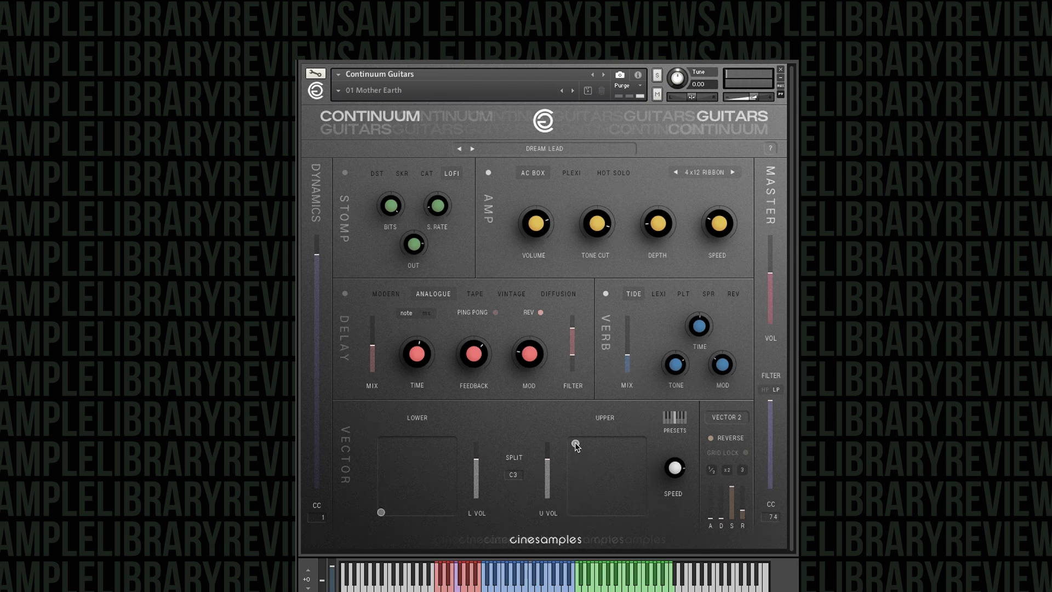
left_click_drag(381, 511, 388, 450)
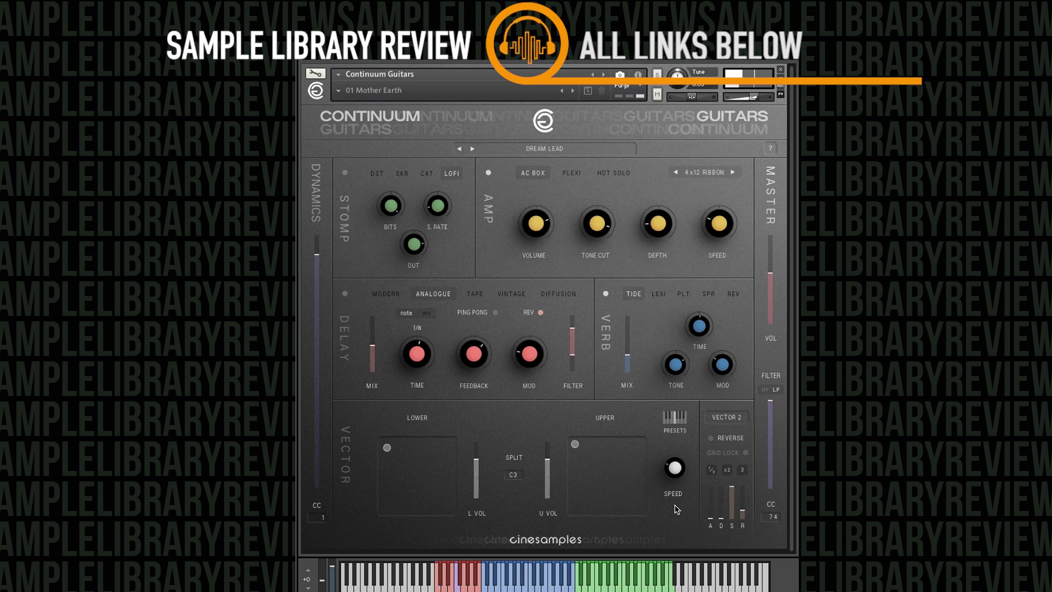
Load the Vector 3 source and audition it.
left_click(733, 417)
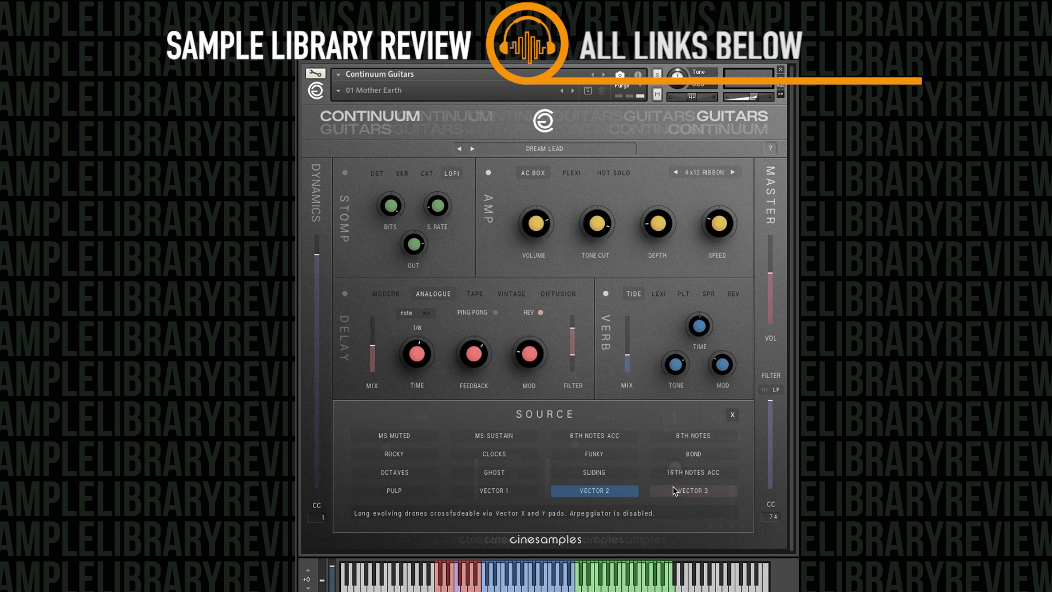
left_click(678, 491)
left_click(732, 415)
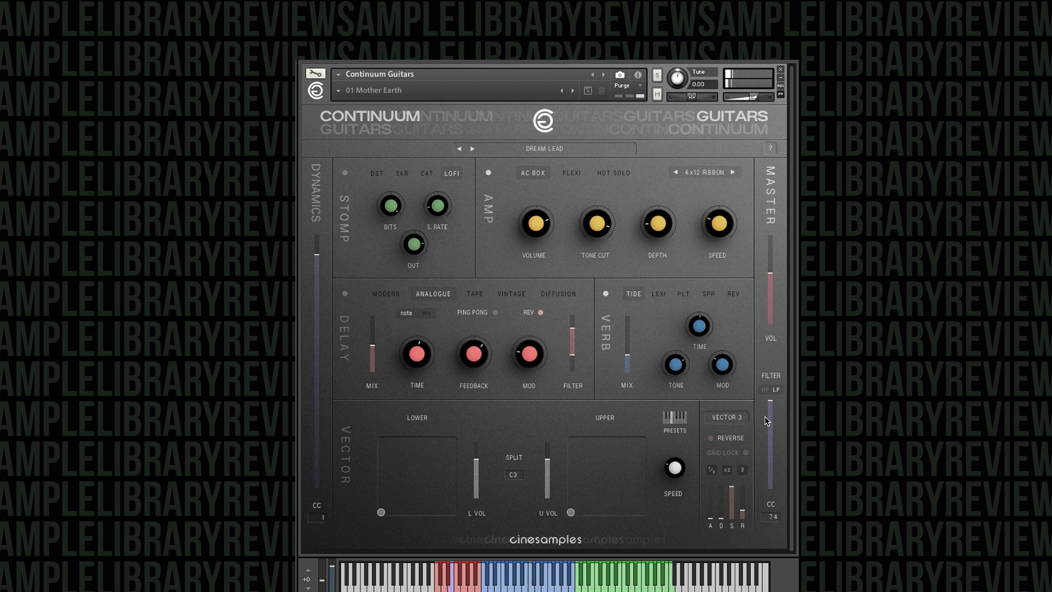
Switch the sound source to MS Muted and return to the step sequencer view.
left_click(733, 420)
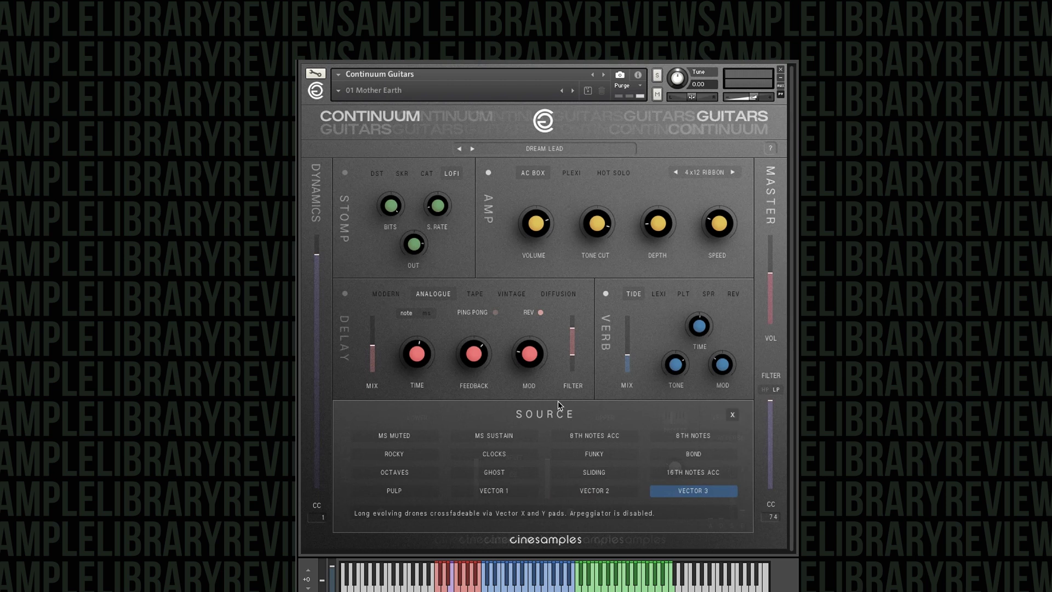
left_click(733, 414)
left_click(733, 417)
left_click(394, 435)
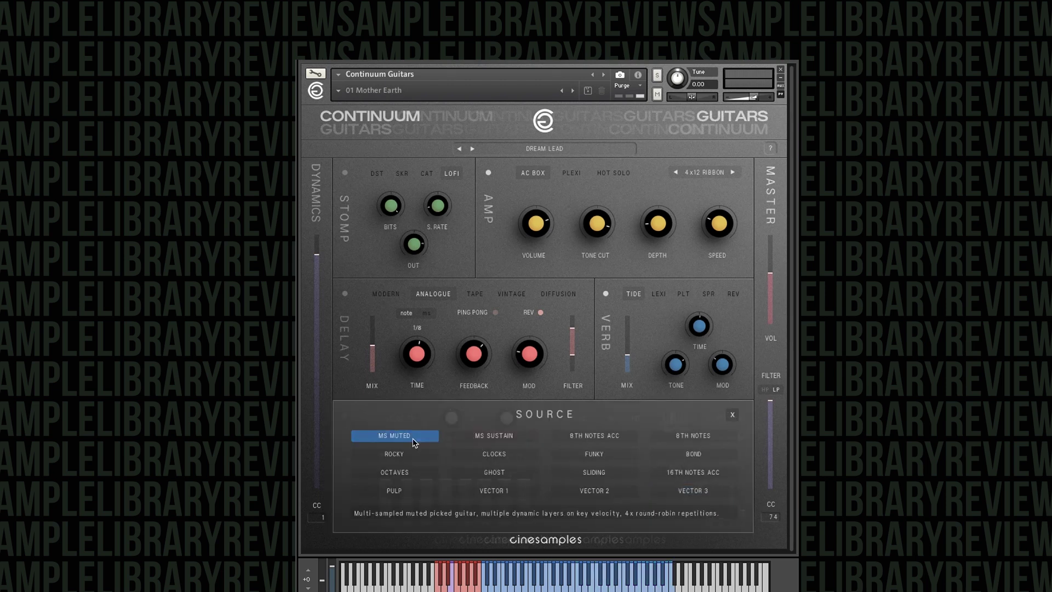
left_click(732, 415)
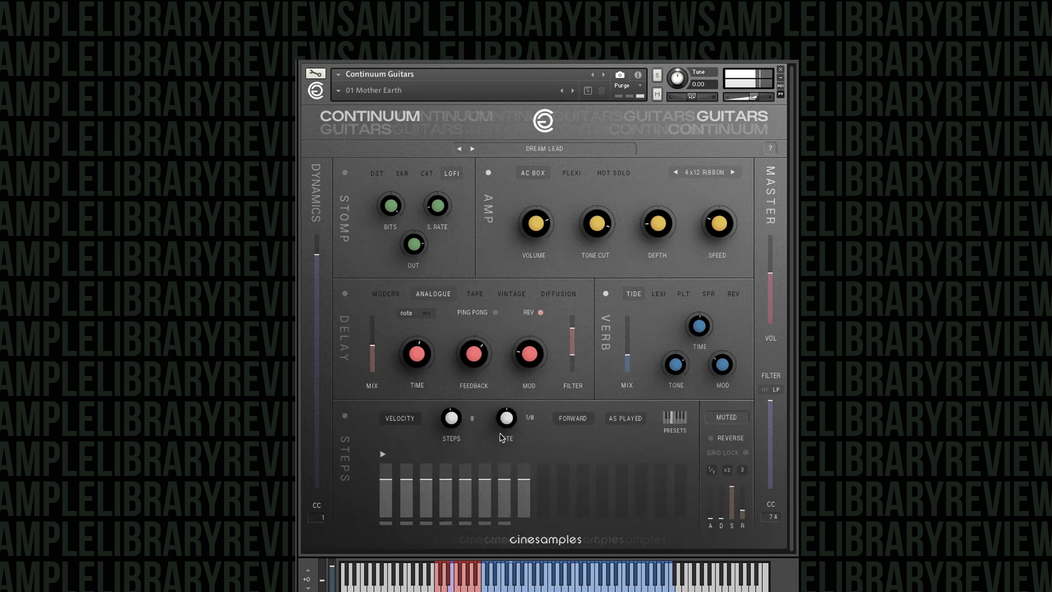
Turn on the Steps section with its note order set to Chord and its rate at 1/16.
left_click(345, 416)
left_click(625, 418)
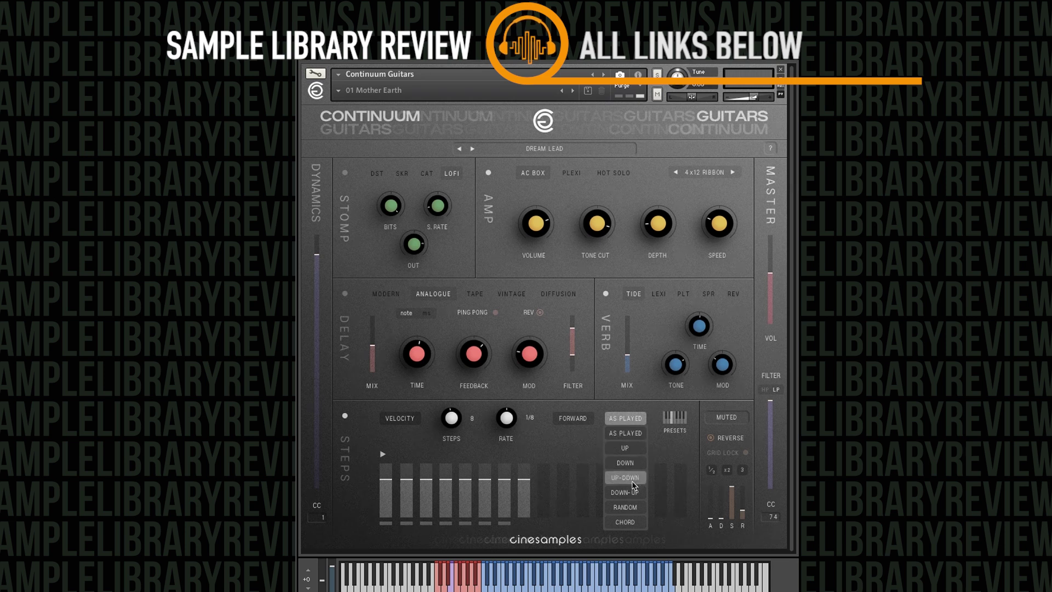
left_click(629, 520)
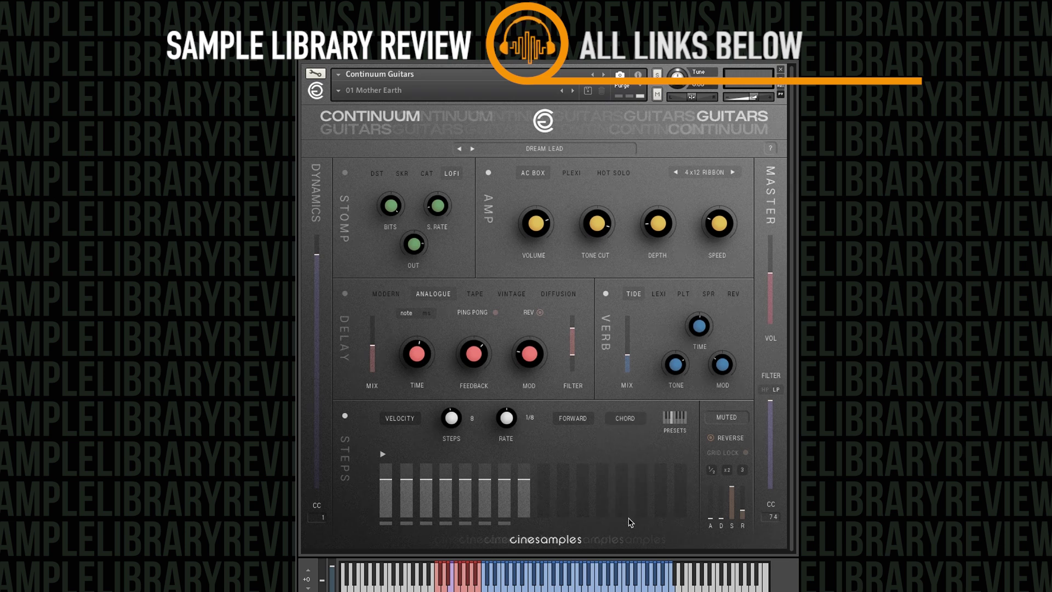
left_click(633, 419)
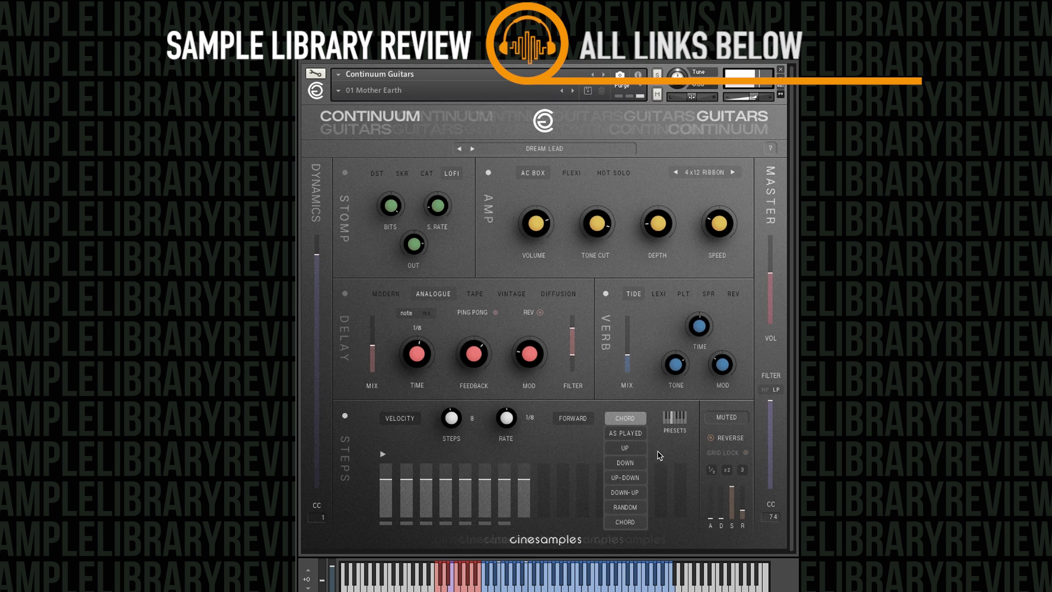
left_click(556, 430)
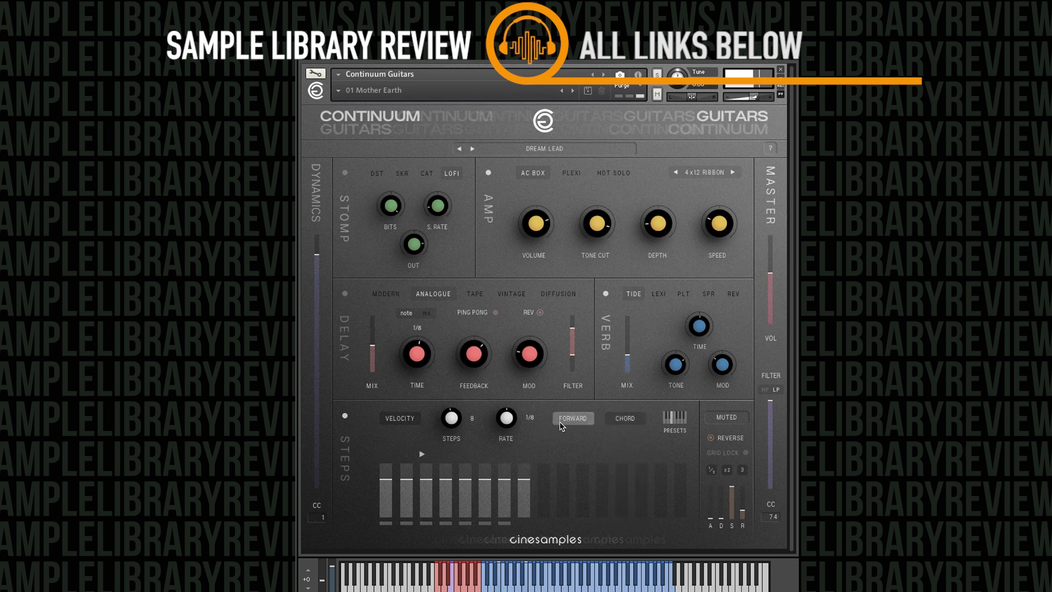
left_click_drag(504, 426, 506, 434)
Lower the Dynamics level and switch the step sequencer's lane to Reverse.
left_click(396, 421)
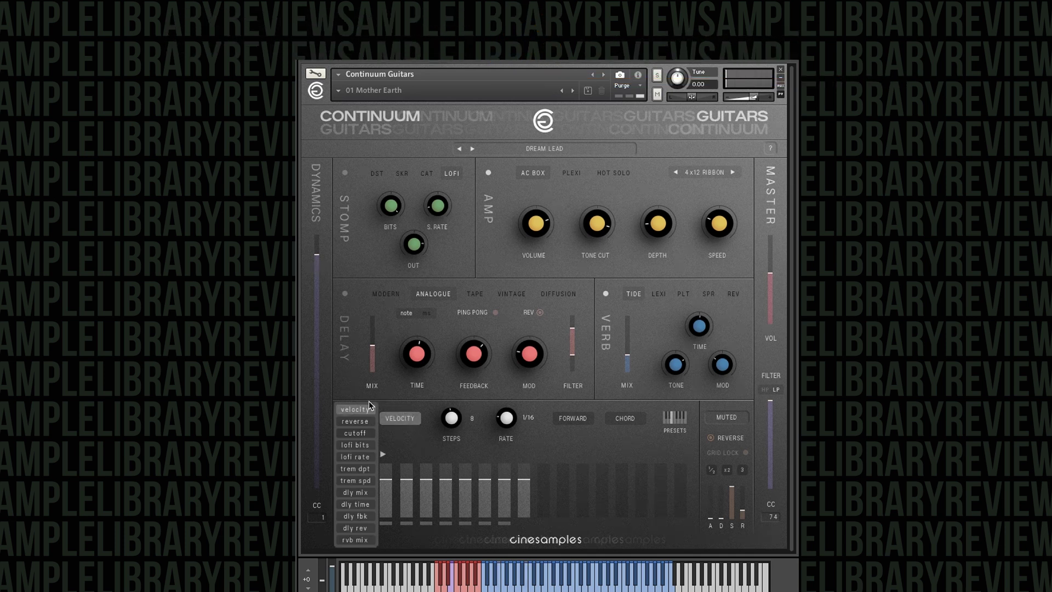
left_click(398, 421)
left_click_drag(321, 263, 320, 332)
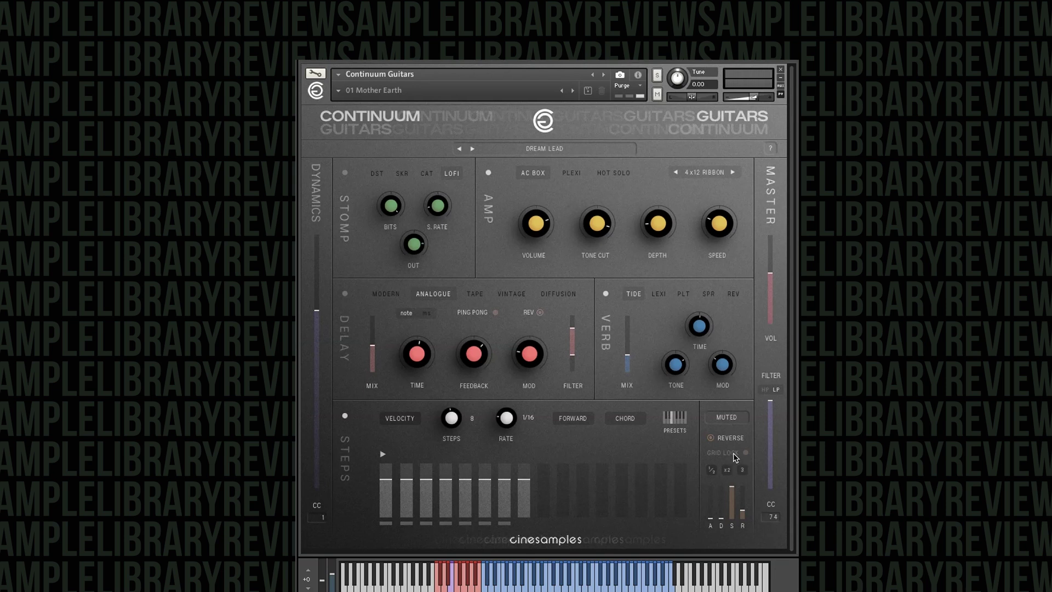
left_click(711, 438)
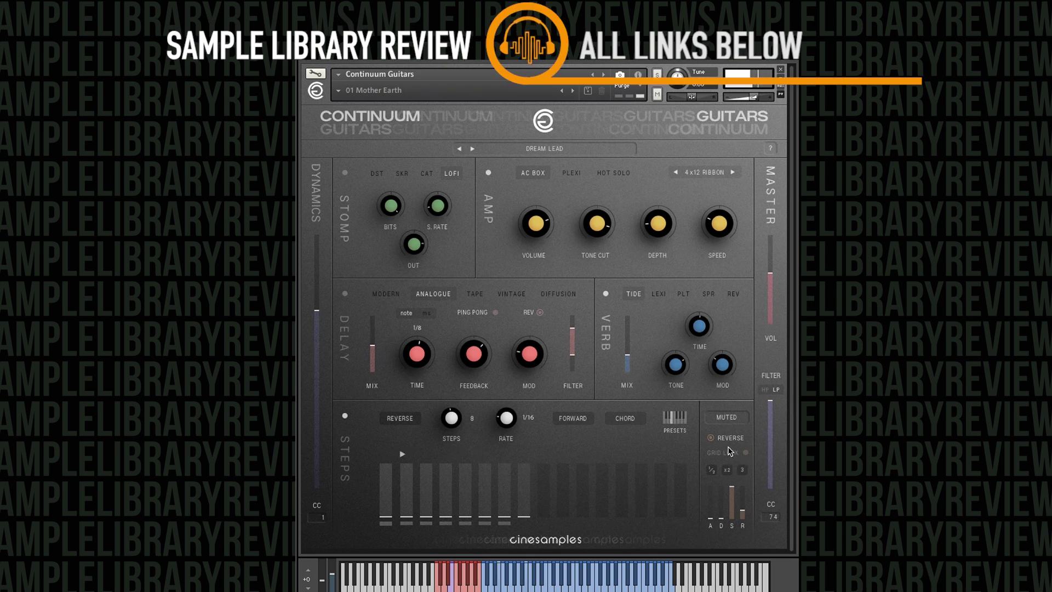
Change the sound source to 8th Notes Acc and close the source list.
left_click(727, 418)
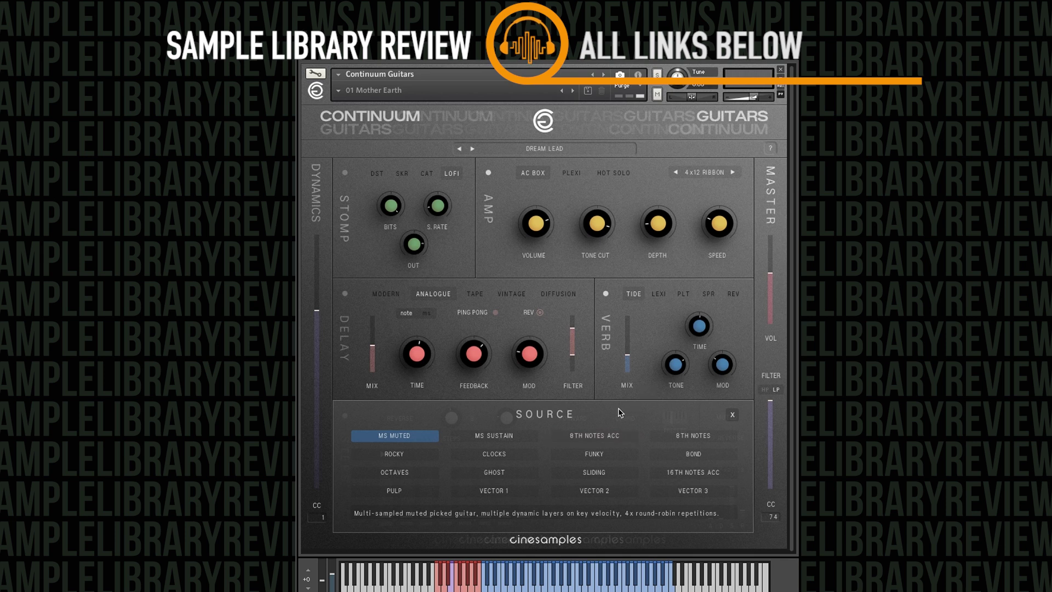
left_click(597, 436)
left_click(733, 414)
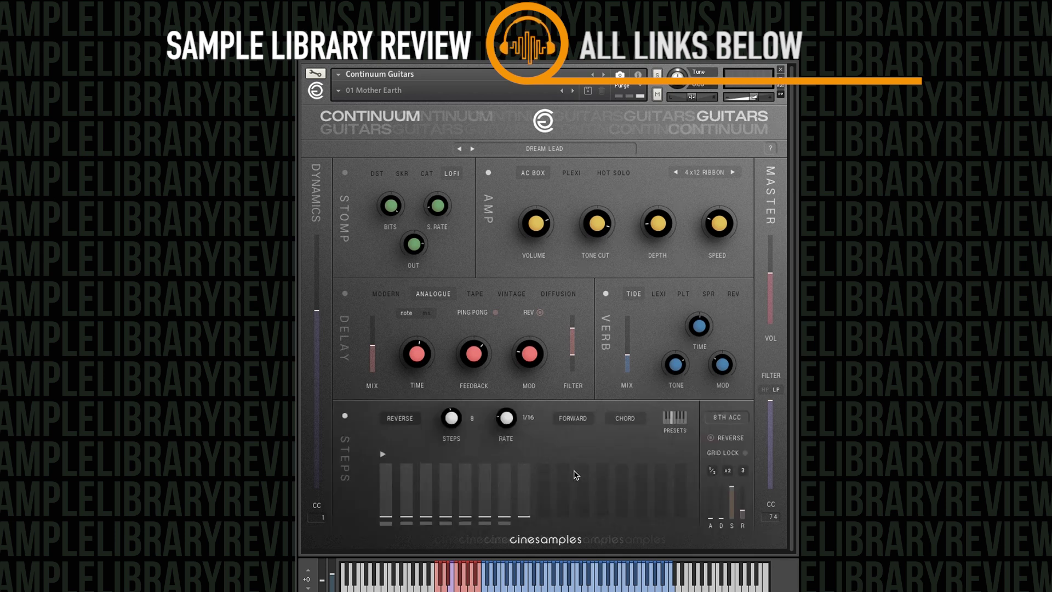
Tie steps 1-2, 4-5 and 7-8 together in the step pattern.
left_click(394, 524)
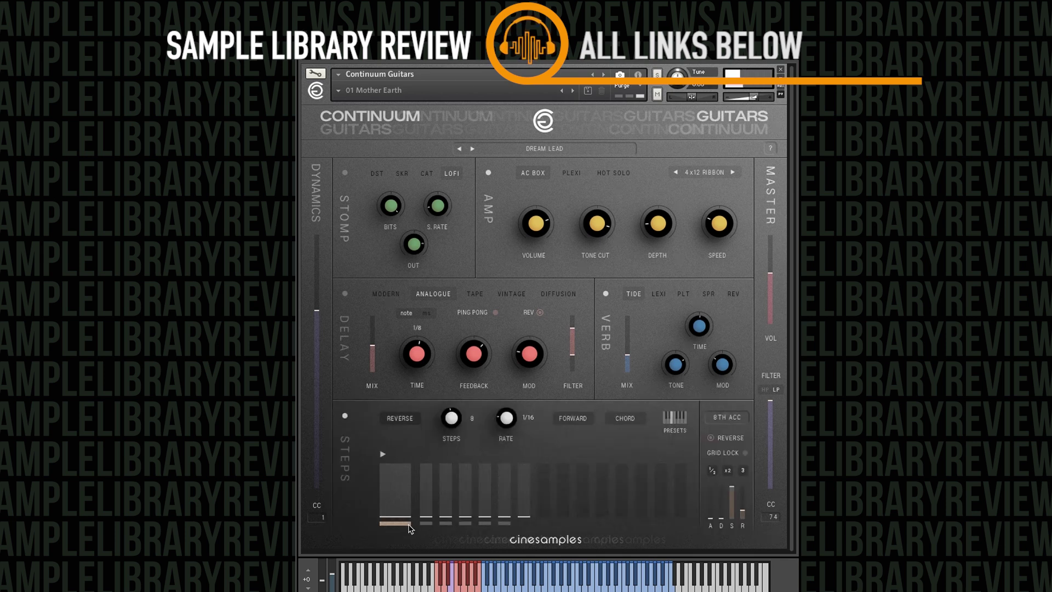
left_click(450, 525)
left_click(505, 525)
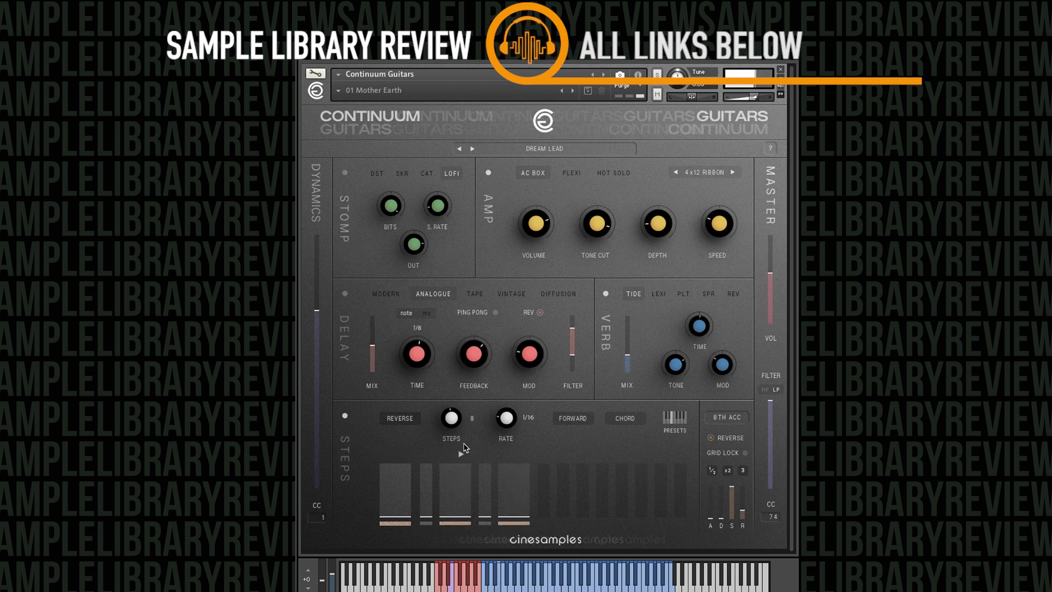
Extend the pattern to 16 steps and tie steps 10-11, 13-14 and 15-16.
left_click_drag(454, 423, 453, 412)
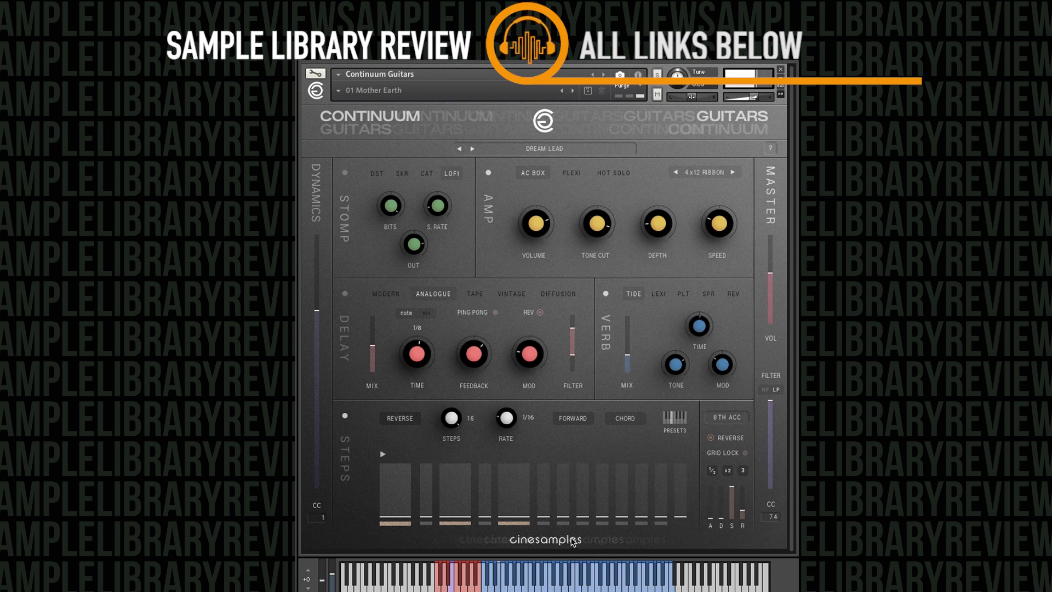
left_click_drag(570, 525, 603, 528)
left_click(664, 526)
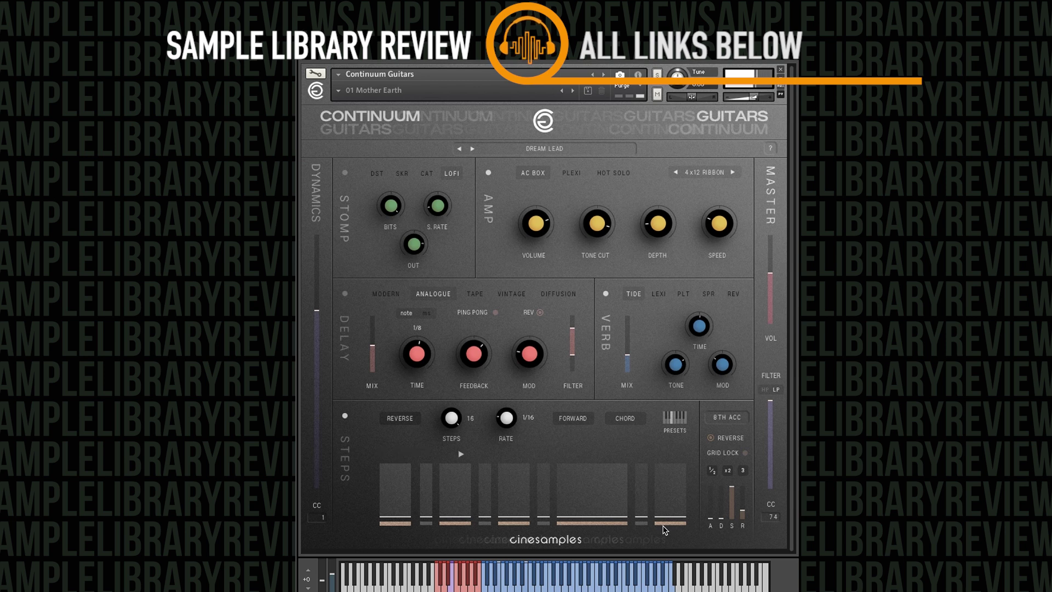
left_click_drag(628, 526, 583, 528)
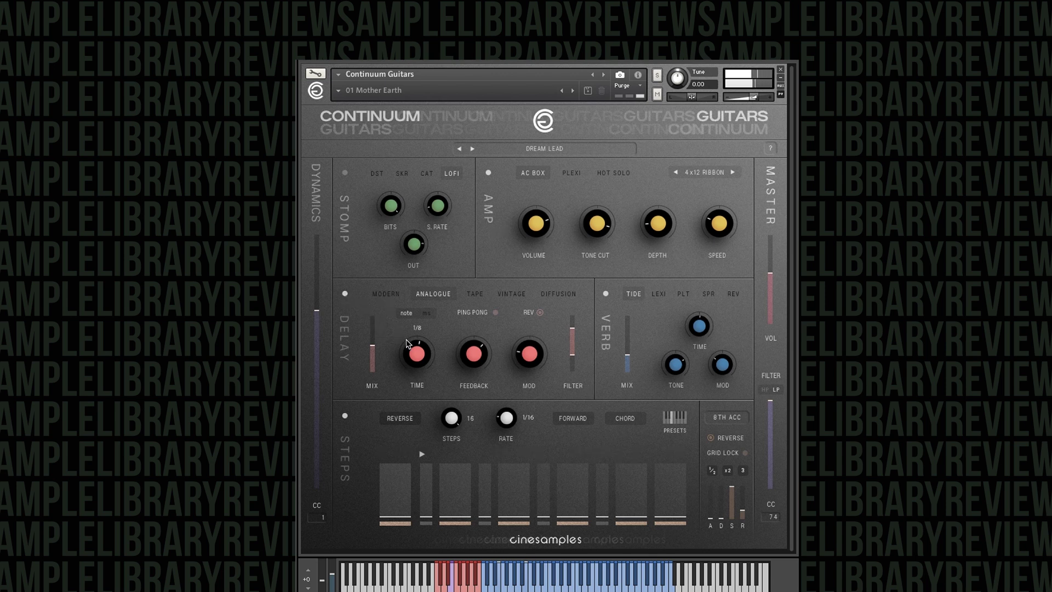
Set the analogue delay's time to 1/16. and mix to 29, and switch the stomp to DST with Drive 30 and Tone 81.
scroll(415, 355, "down", 1)
scroll(414, 355, "down", 1)
left_click(377, 173)
left_click_drag(391, 210, 391, 215)
mouse_move(433, 200)
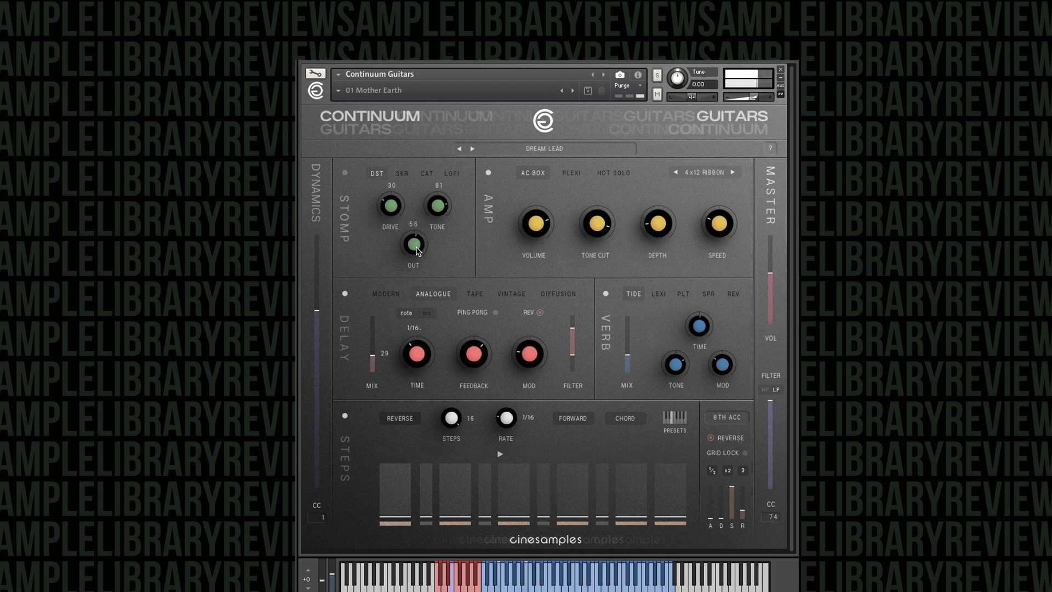
Switch the amp to Hot Solo, lower its volume and choose the 1x15 57 cabinet.
left_click(615, 173)
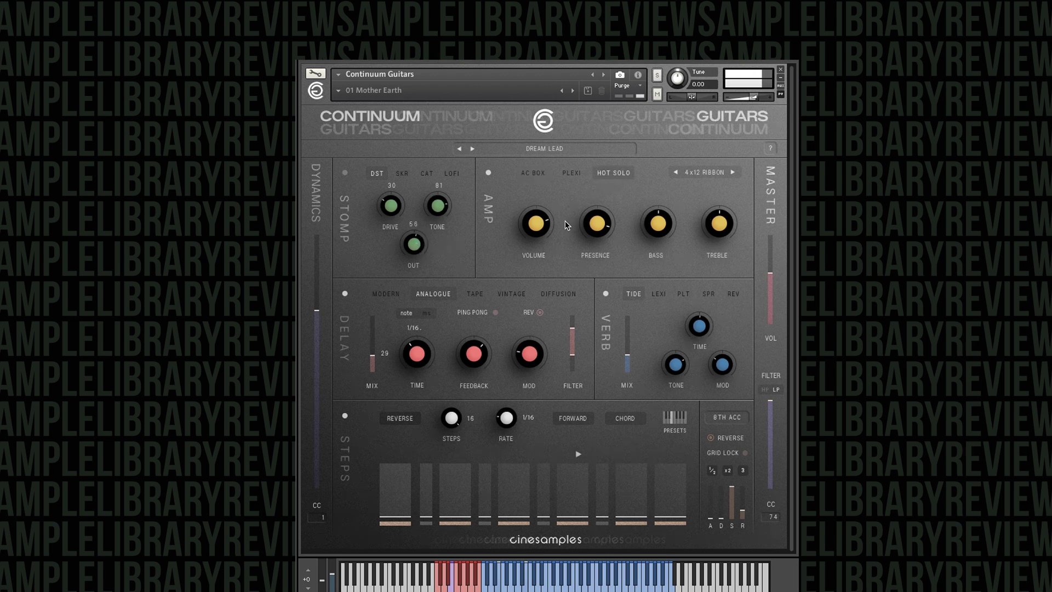
left_click_drag(537, 230, 537, 241)
left_click(732, 173)
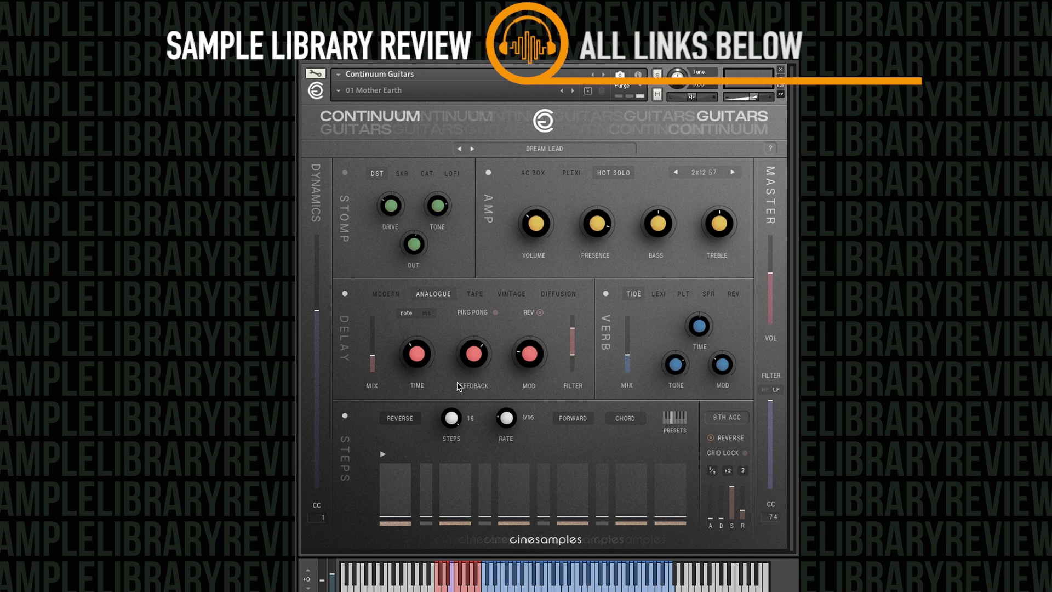
left_click(734, 172)
left_click(734, 172)
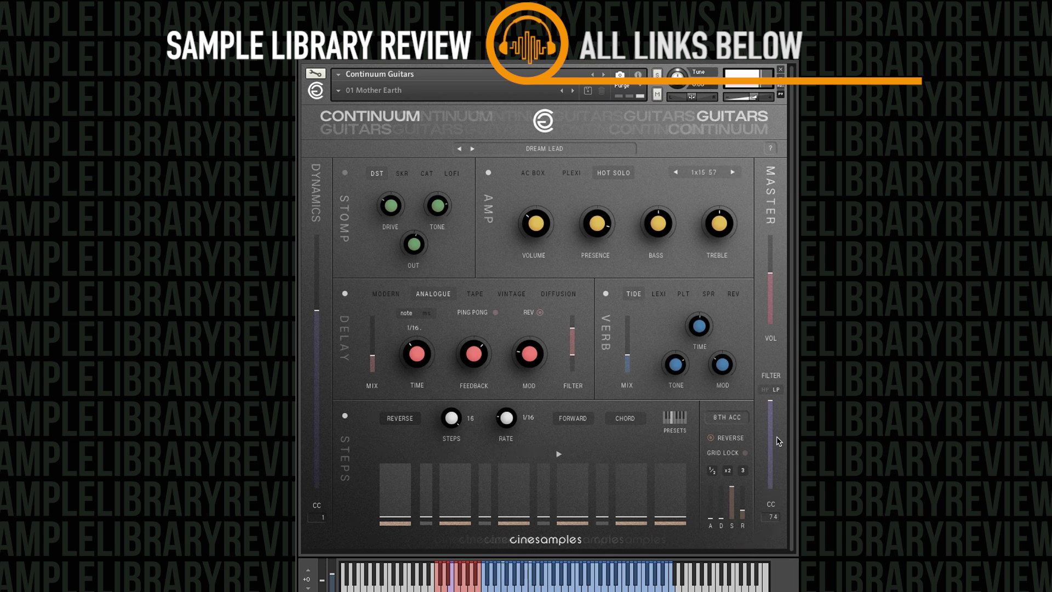
Lower the master low-pass filter and set the step sequencer's direction to Backward.
left_click_drag(779, 415, 768, 436)
left_click(580, 420)
left_click(580, 449)
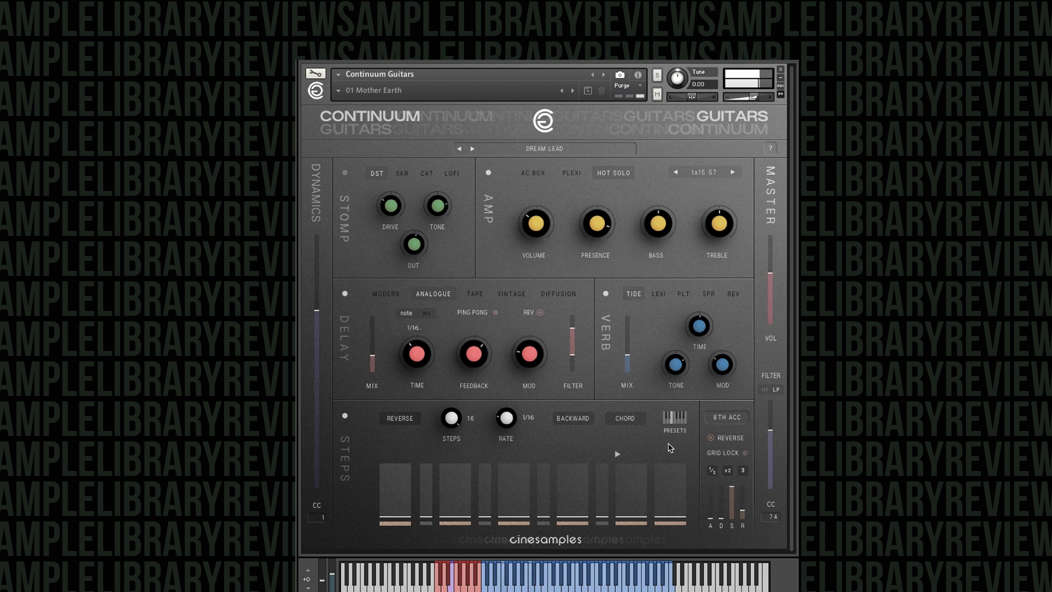
Try the step sequencer's FWD-BWD and Random directions, and set the direction back to Forward.
left_click(582, 421)
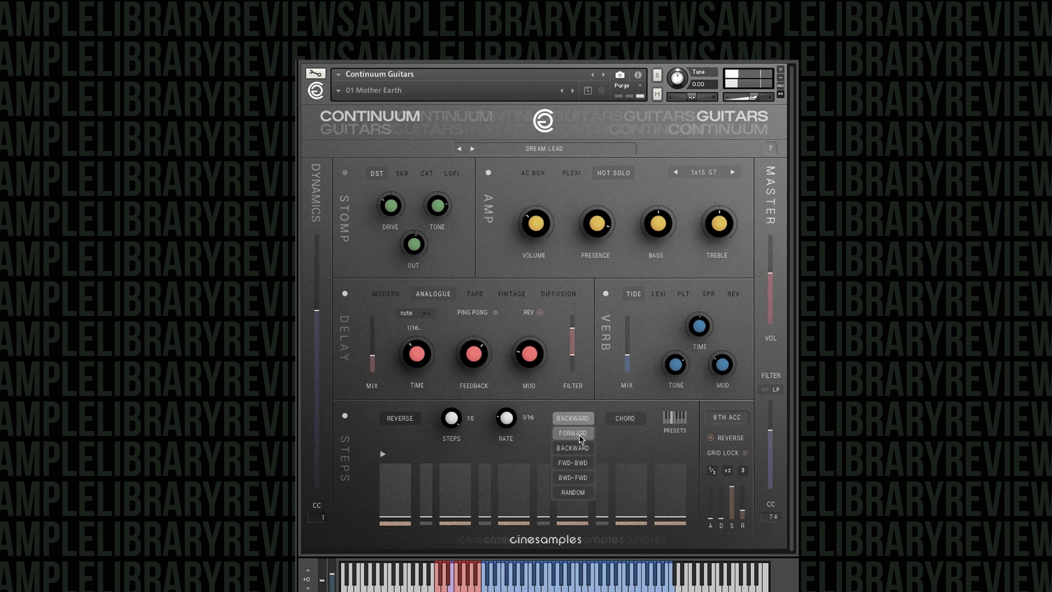
left_click(573, 464)
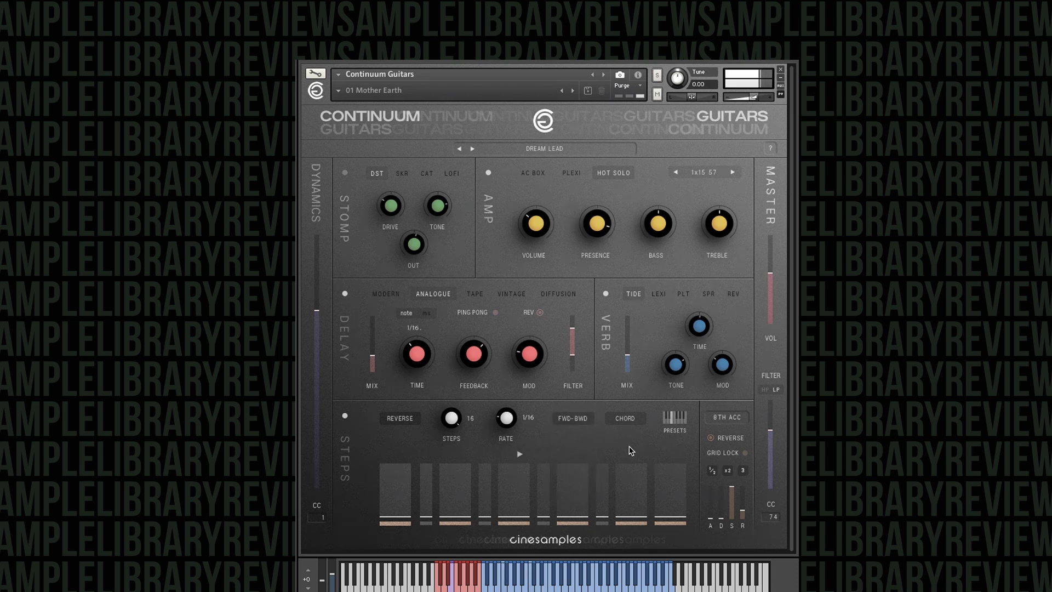
left_click(579, 420)
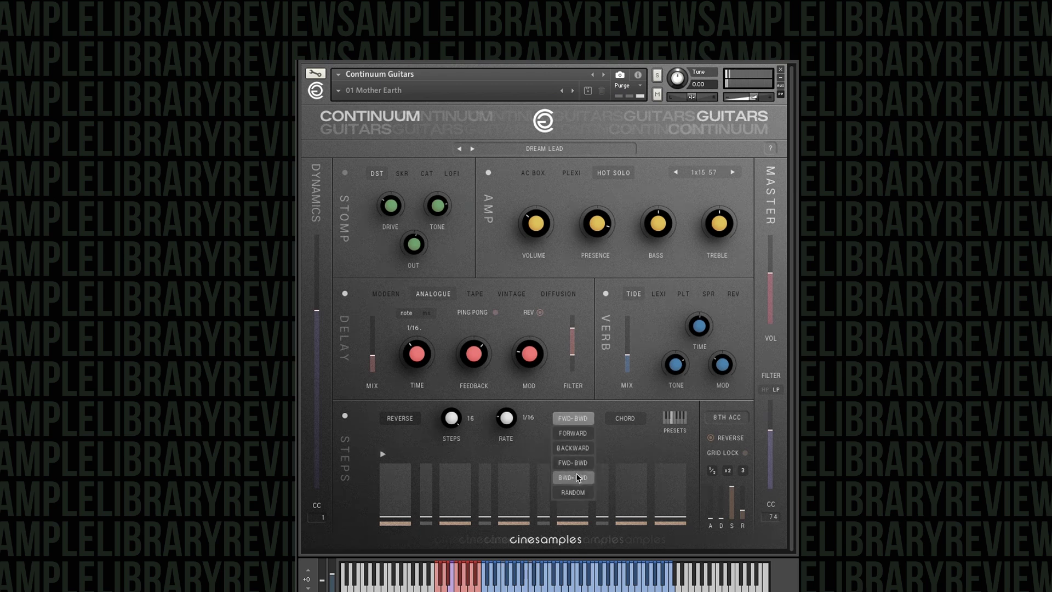
left_click(573, 492)
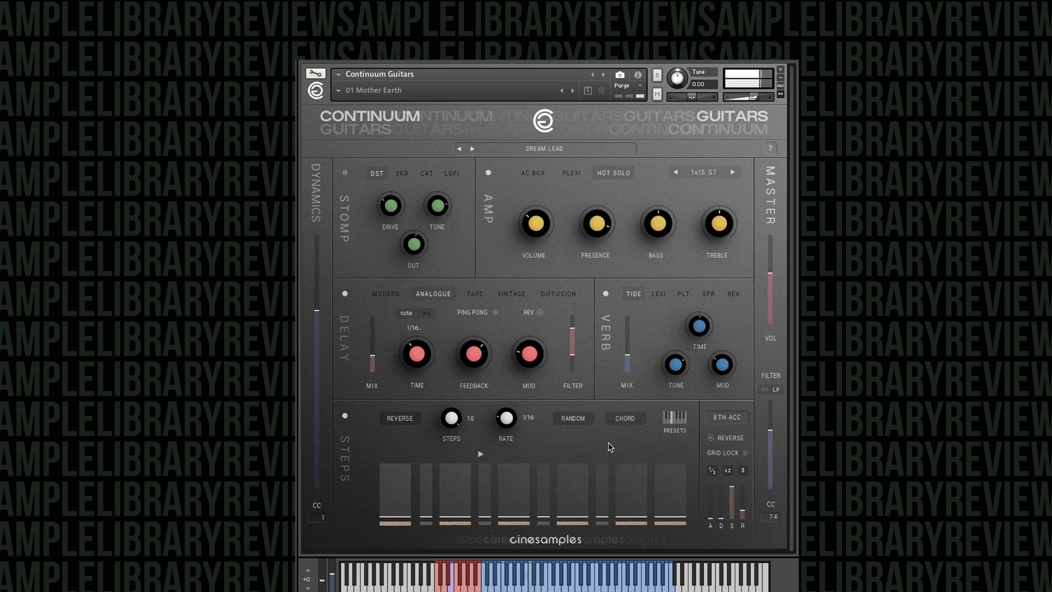
left_click(573, 418)
left_click(581, 435)
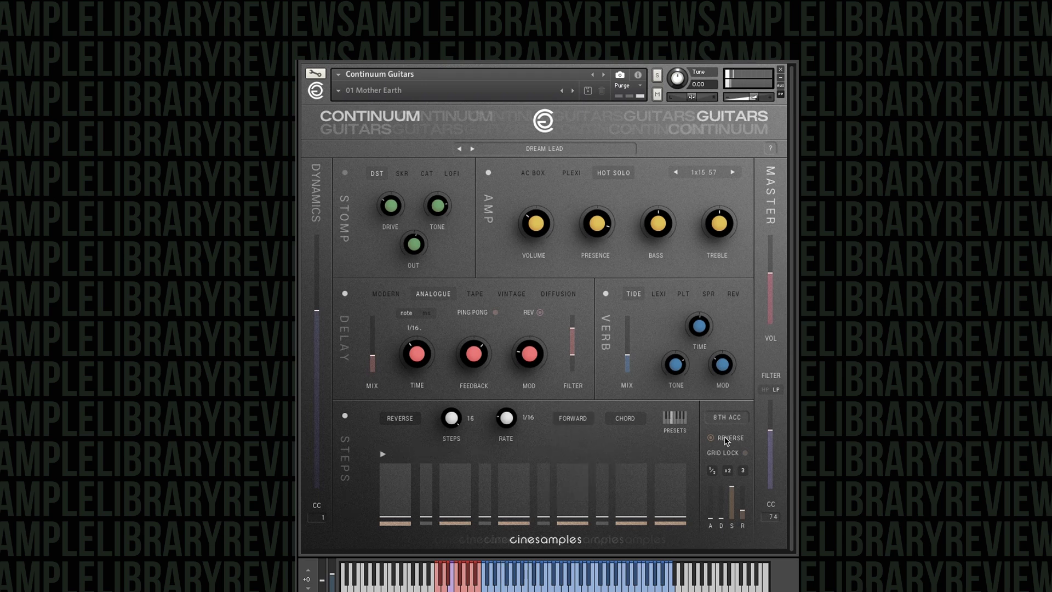
Switch the delay to Diffusion with time 1/4T and a higher mix, and lower the master low-pass filter.
left_click_drag(775, 403, 775, 434)
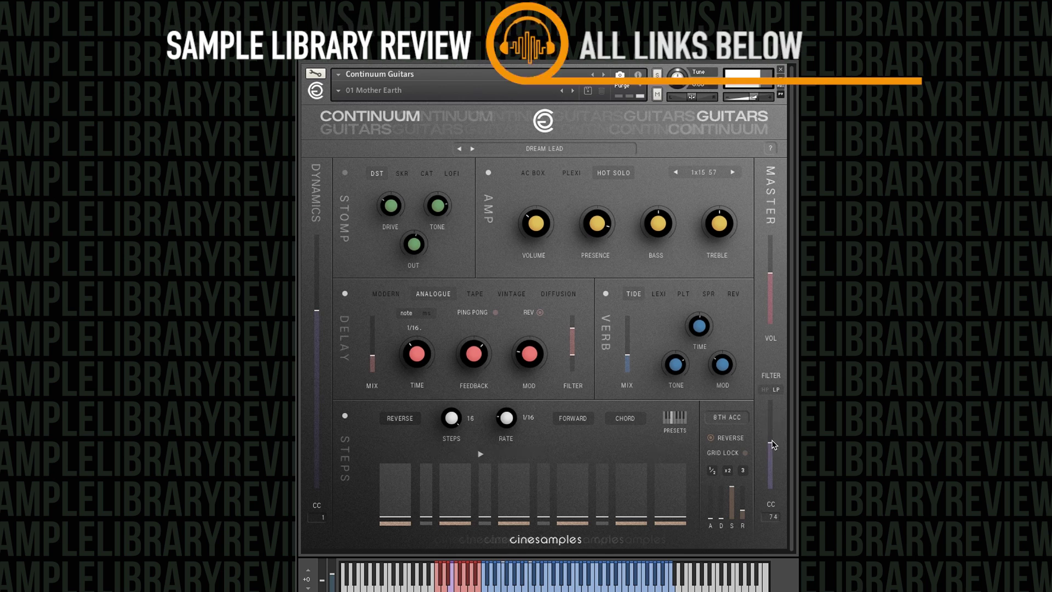
left_click(568, 296)
mouse_move(429, 342)
left_mouse_down()
mouse_move(424, 349)
mouse_move(426, 337)
left_mouse_up()
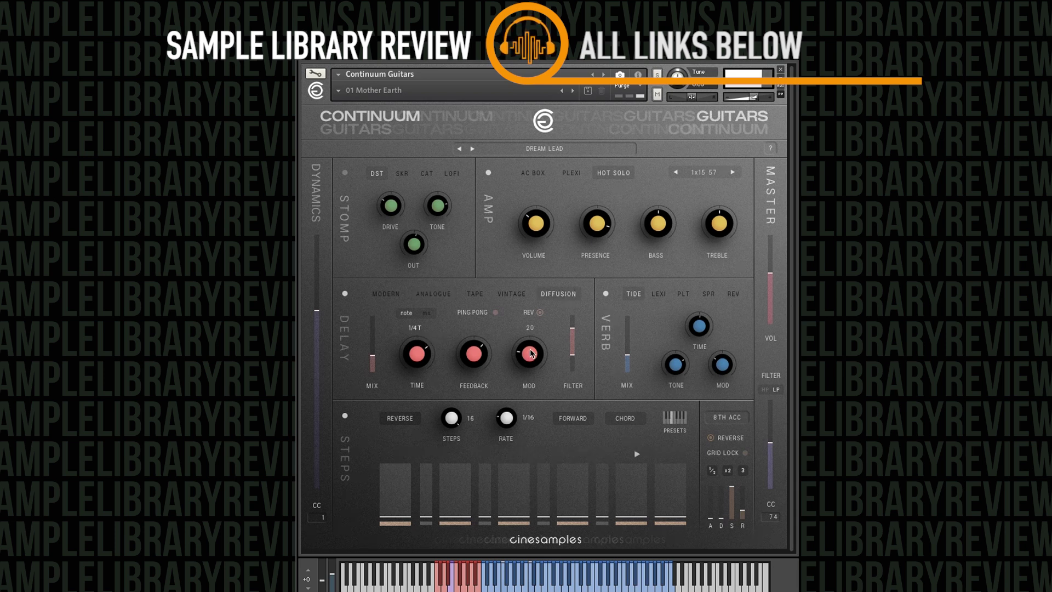
left_click_drag(374, 358, 375, 340)
left_click_drag(772, 440, 773, 433)
left_click(770, 518)
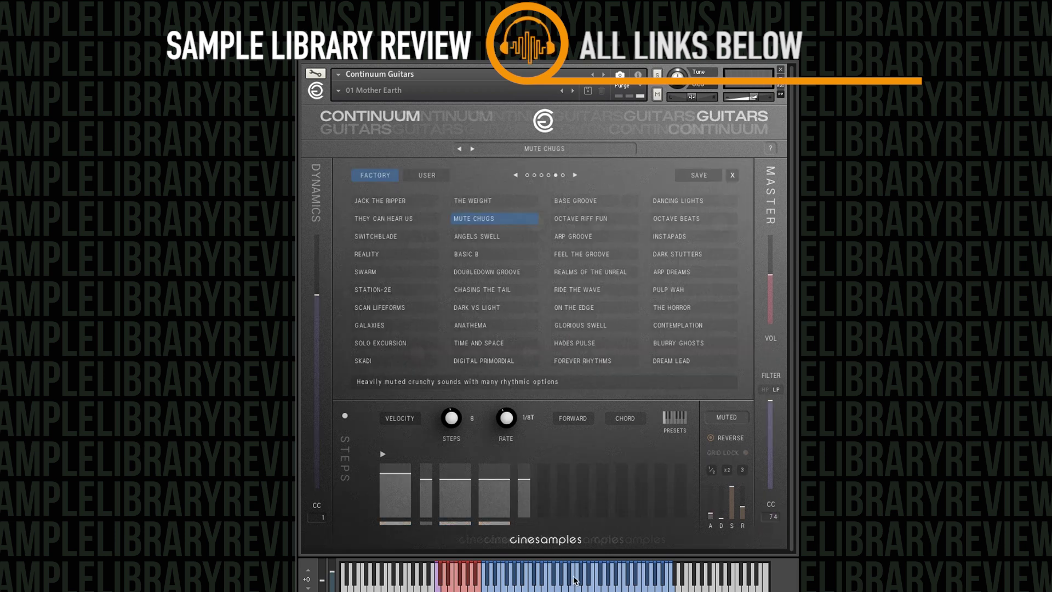
Load the factory preset Mute Chugs and close the preset browser.
left_click(732, 175)
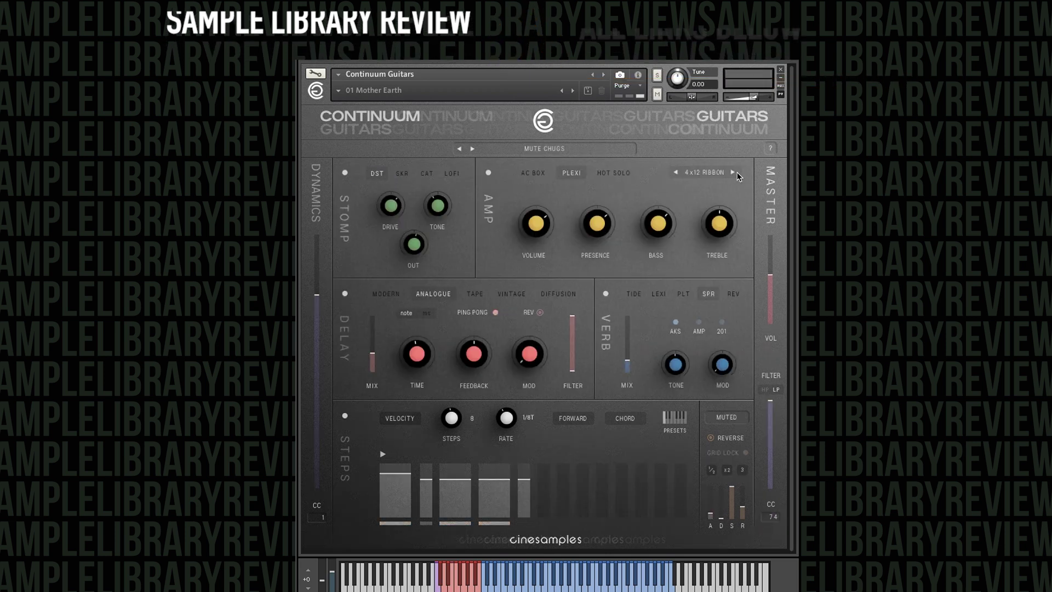
Examine the help overlay's explanation of the Steps module and its modulation options, and close the overlay.
left_click(770, 147)
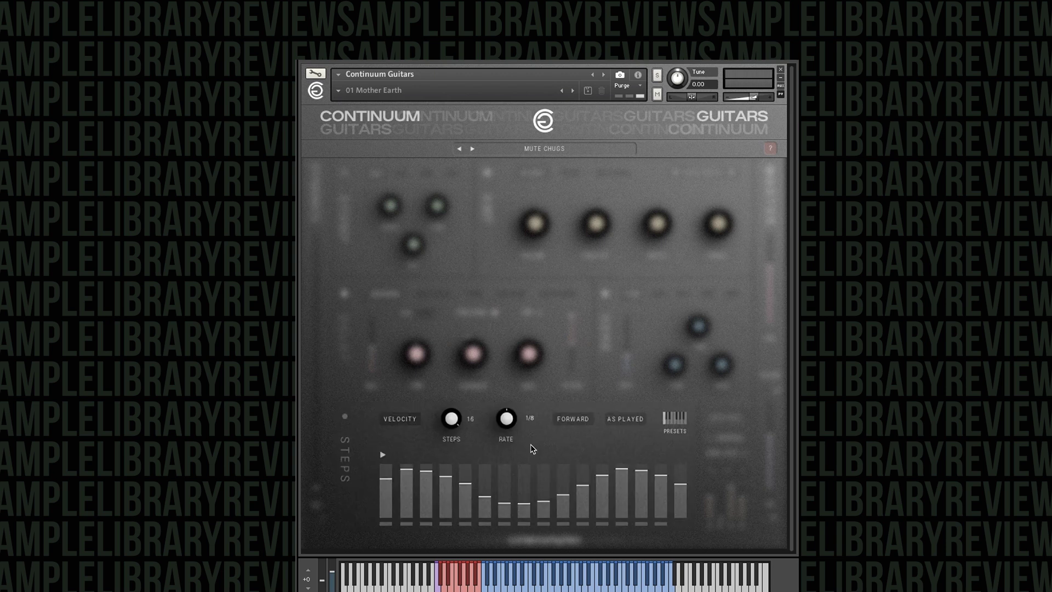
mouse_move(398, 423)
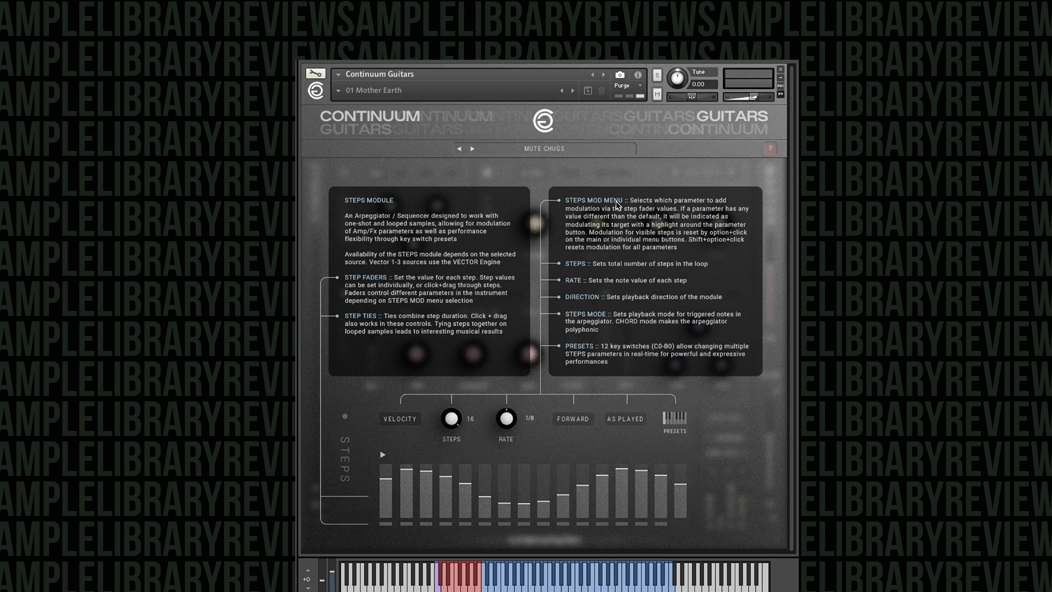
left_click(556, 447)
left_click(764, 149)
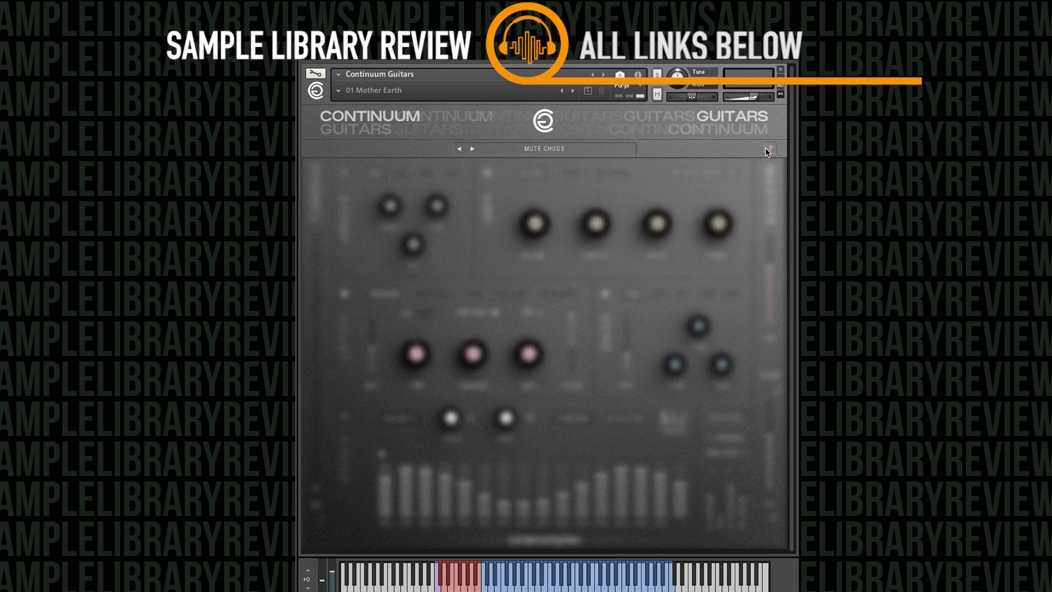
Lower the velocity of step 3, untie steps 6-7 and lower the velocity of each.
left_click(409, 419)
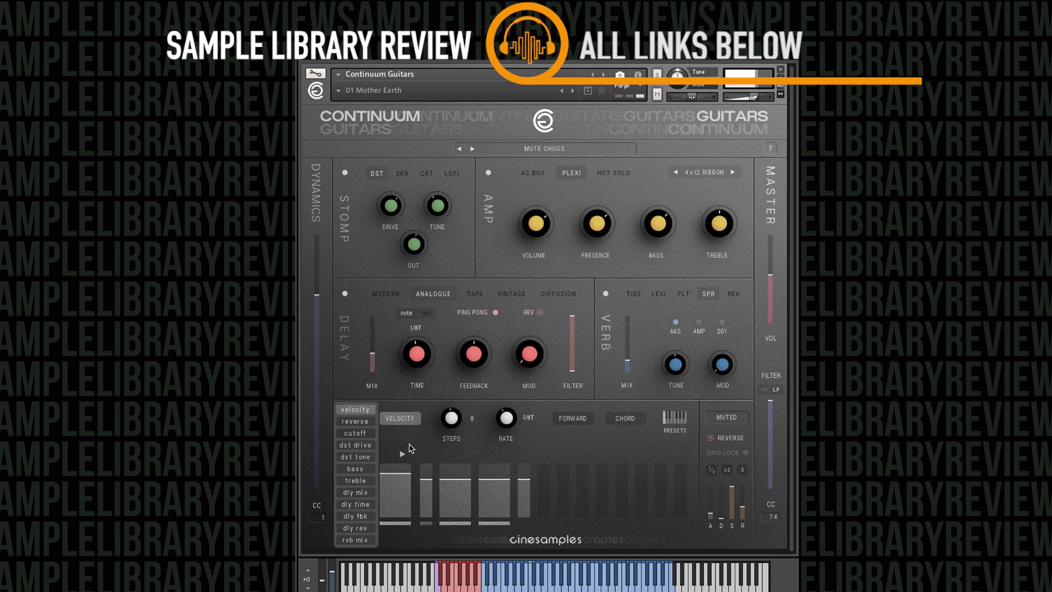
left_click_drag(425, 485, 425, 513)
left_click(500, 483)
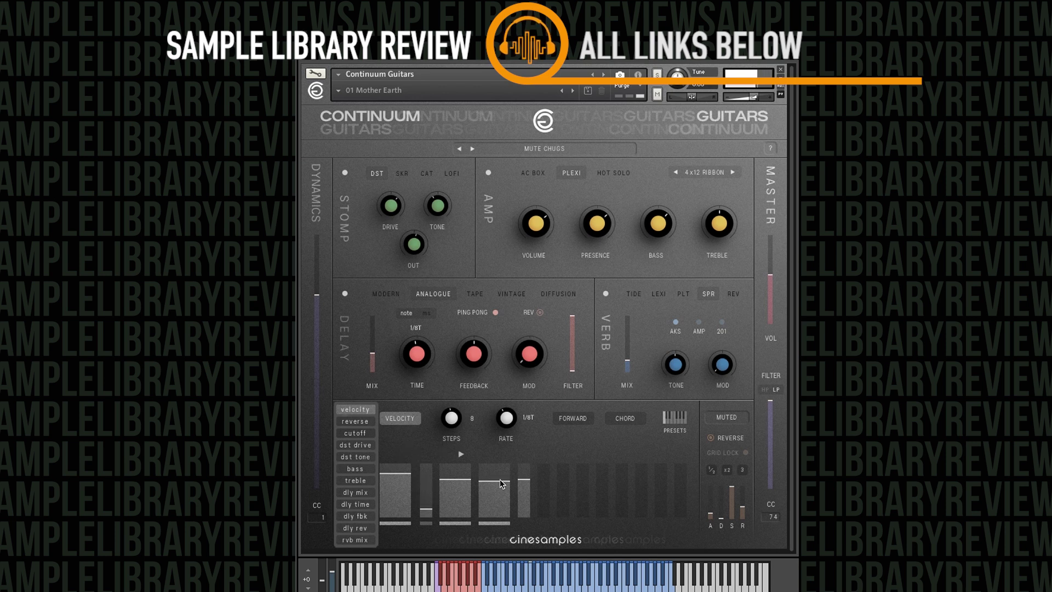
left_click_drag(498, 524, 494, 525)
left_click(487, 504)
left_click_drag(506, 482, 507, 498)
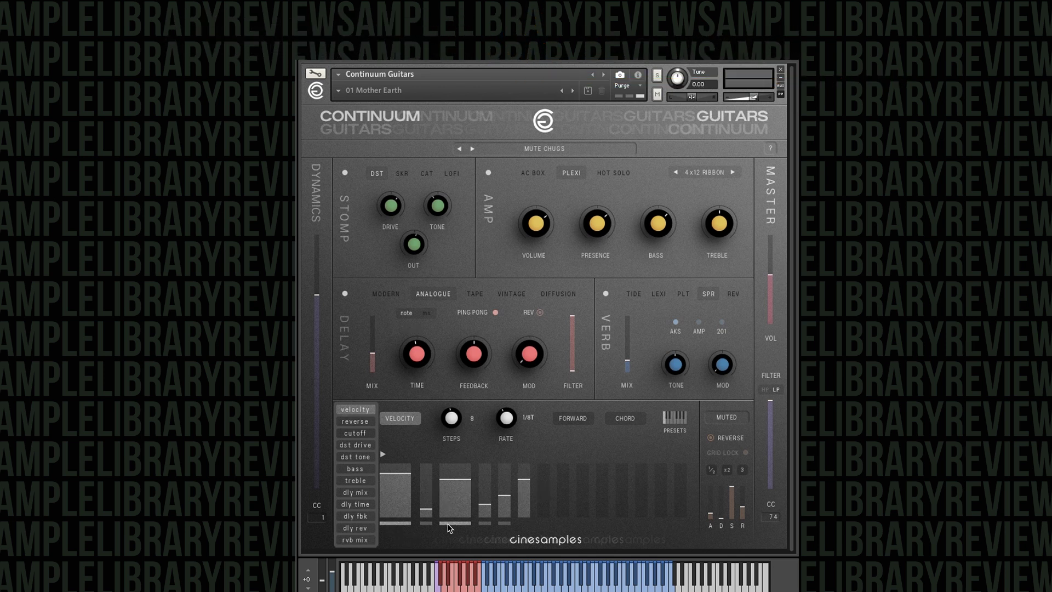
Modulate the cutoff down on steps 2-3 and up on steps 4-5, and the reverb mix down on step 2 and up on steps 3 and 7.
left_click(367, 434)
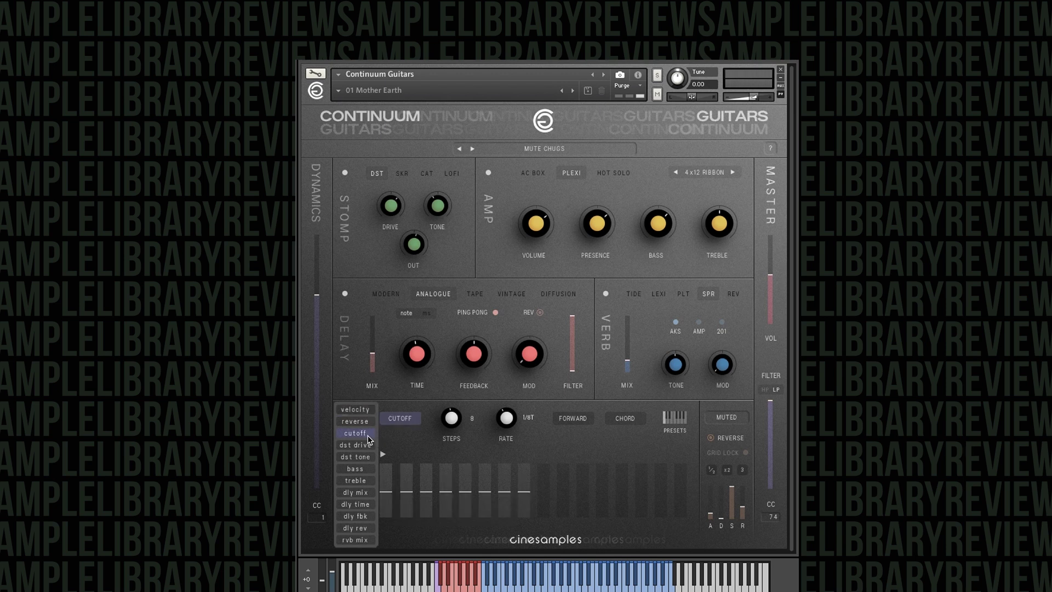
mouse_move(409, 491)
left_mouse_down()
mouse_move(409, 505)
mouse_move(429, 505)
mouse_move(465, 471)
left_mouse_up()
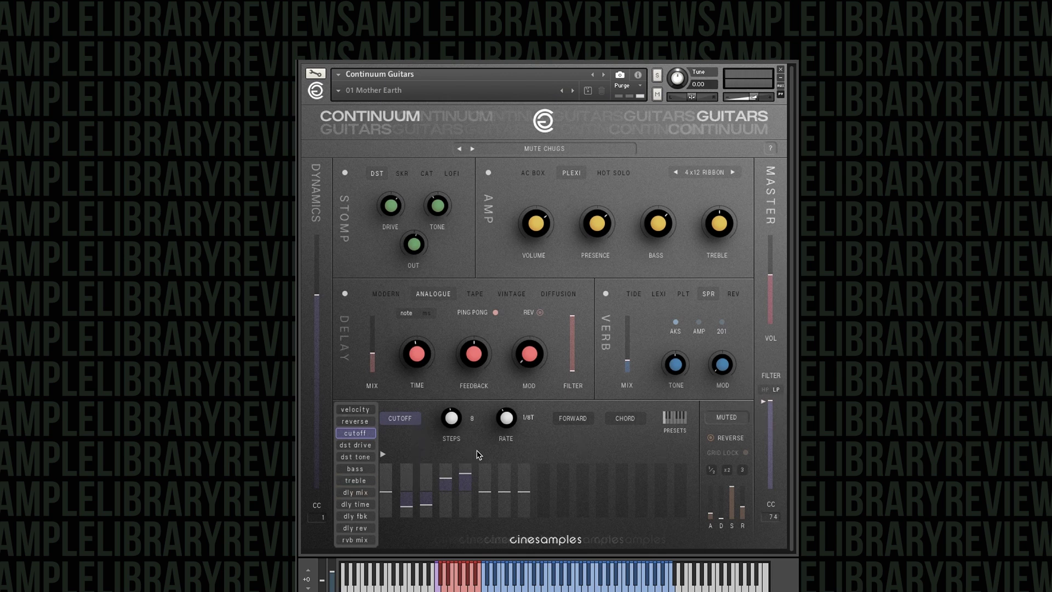
left_click(356, 445)
left_click(356, 469)
left_click(360, 482)
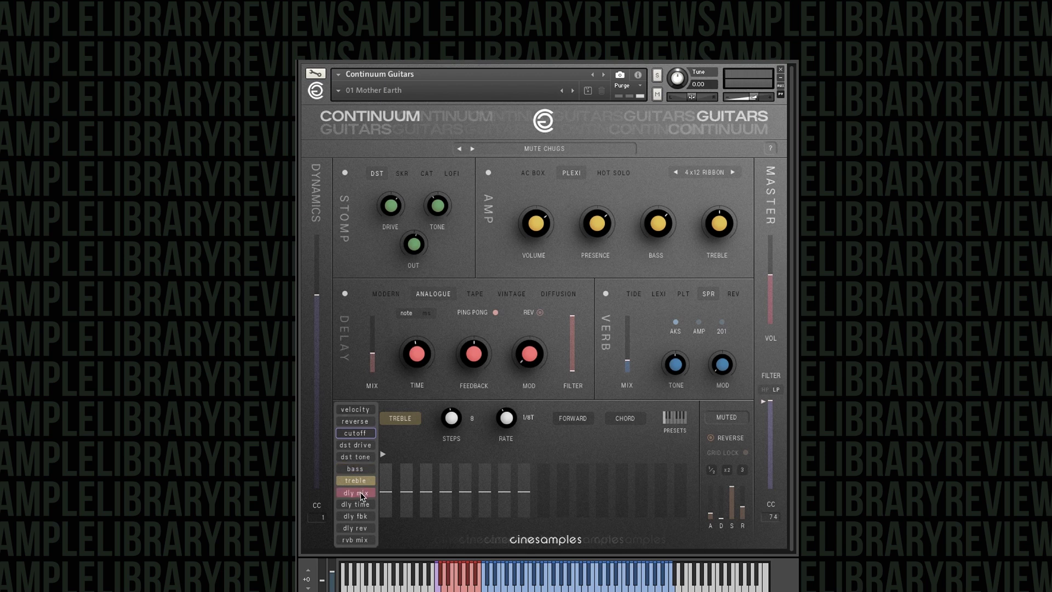
left_click(361, 492)
left_click(364, 540)
mouse_move(406, 497)
left_mouse_down()
mouse_move(407, 506)
mouse_move(428, 476)
left_mouse_up()
left_click_drag(501, 492, 504, 469)
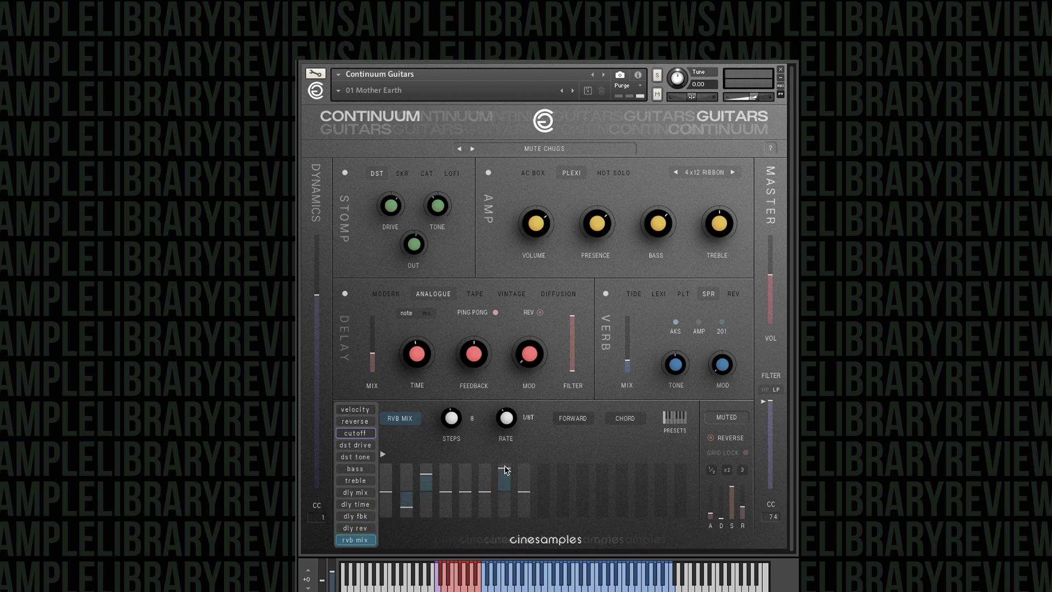
Raise the delay feedback modulation on steps 4 and 5 and lower it on step 6.
left_click(355, 516)
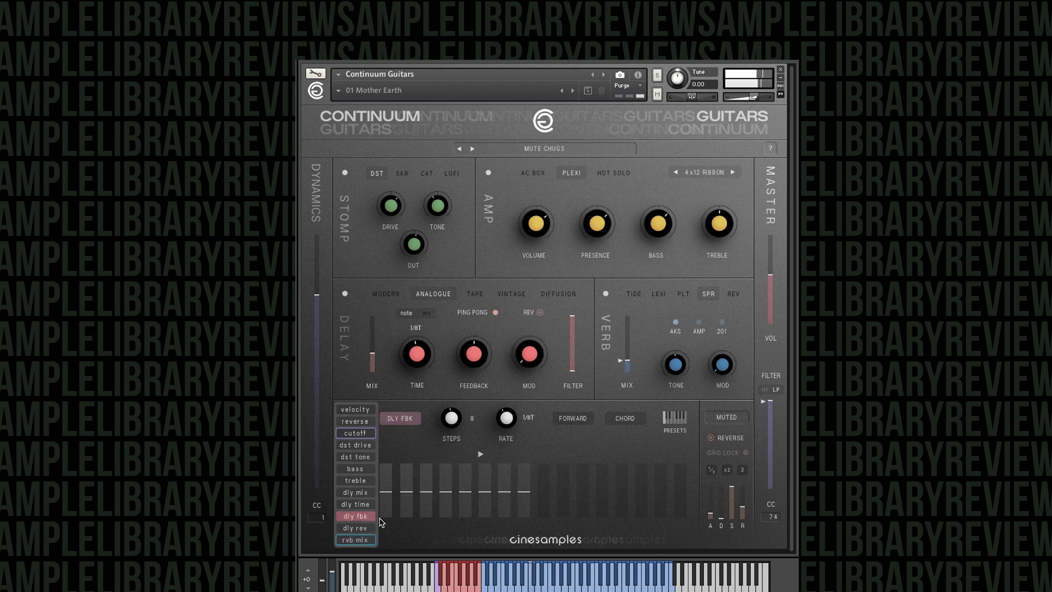
left_click(451, 477)
mouse_move(452, 478)
left_mouse_down()
mouse_move(465, 470)
mouse_move(484, 504)
left_mouse_up()
left_click(370, 492)
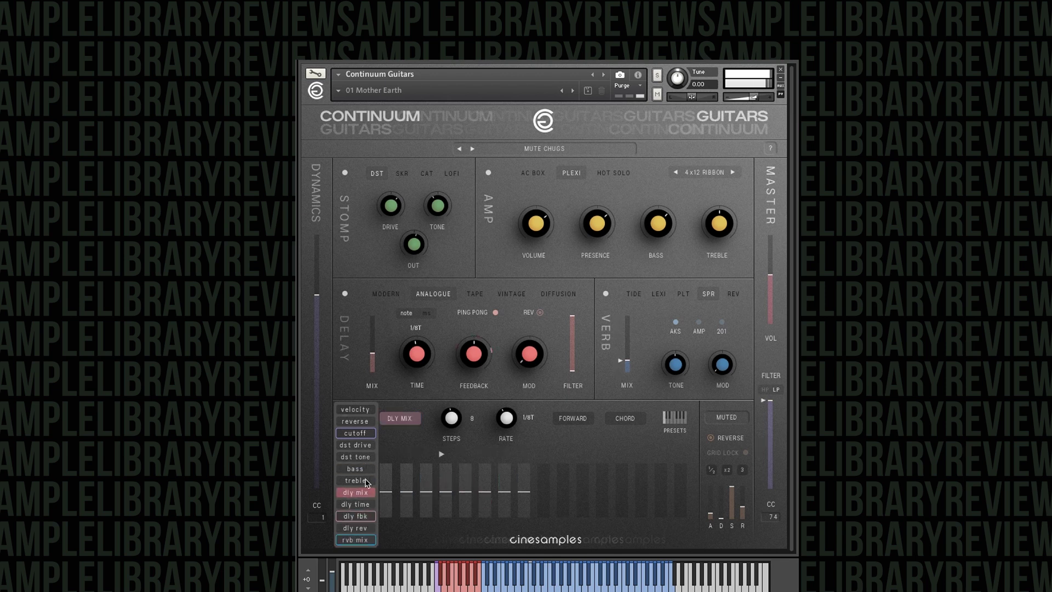
left_click(365, 516)
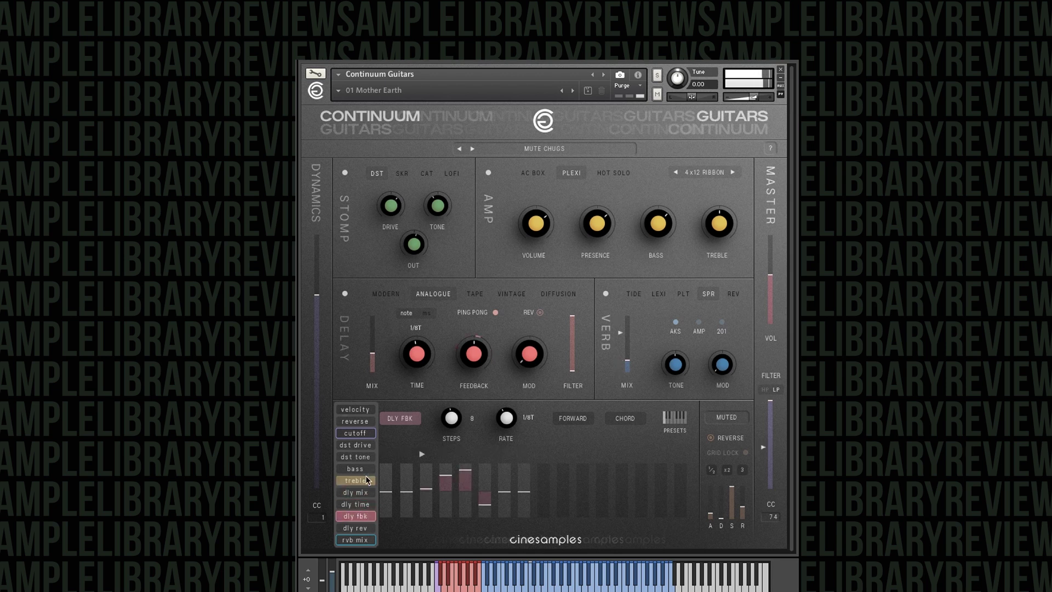
Raise the distortion drive modulation on steps 3, 5, 6 and 7, and return the cutoff modulation on steps 2-5 close to centre.
left_click(356, 445)
left_click_drag(428, 475, 509, 475)
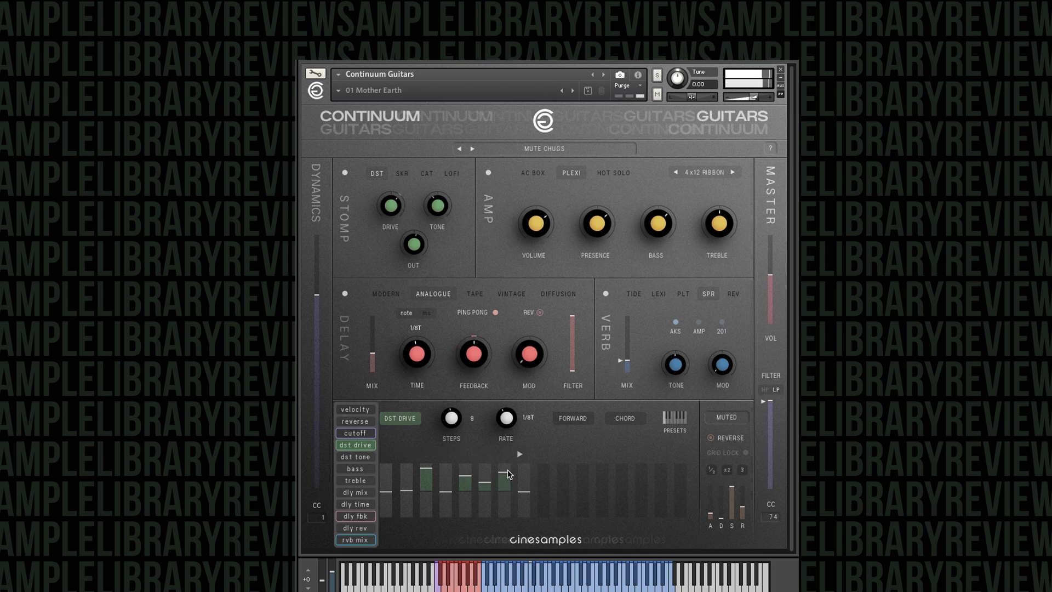
left_click(355, 433)
mouse_move(406, 506)
left_mouse_down()
mouse_move(407, 493)
mouse_move(464, 485)
mouse_move(465, 495)
left_mouse_up()
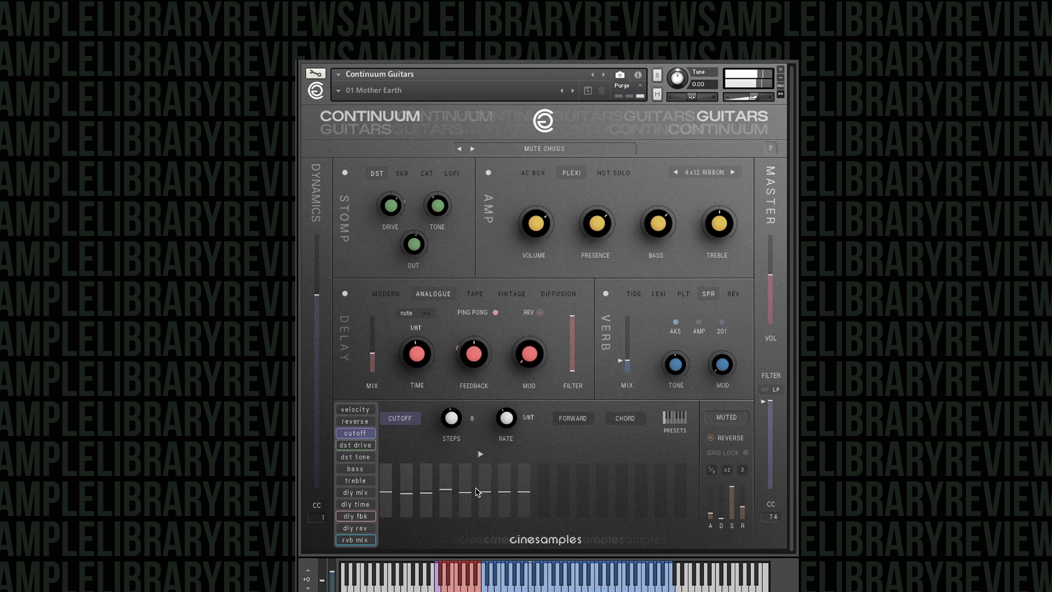
Show the distortion drive modulation lane and switch the stomp effect to SKR.
left_click(367, 445)
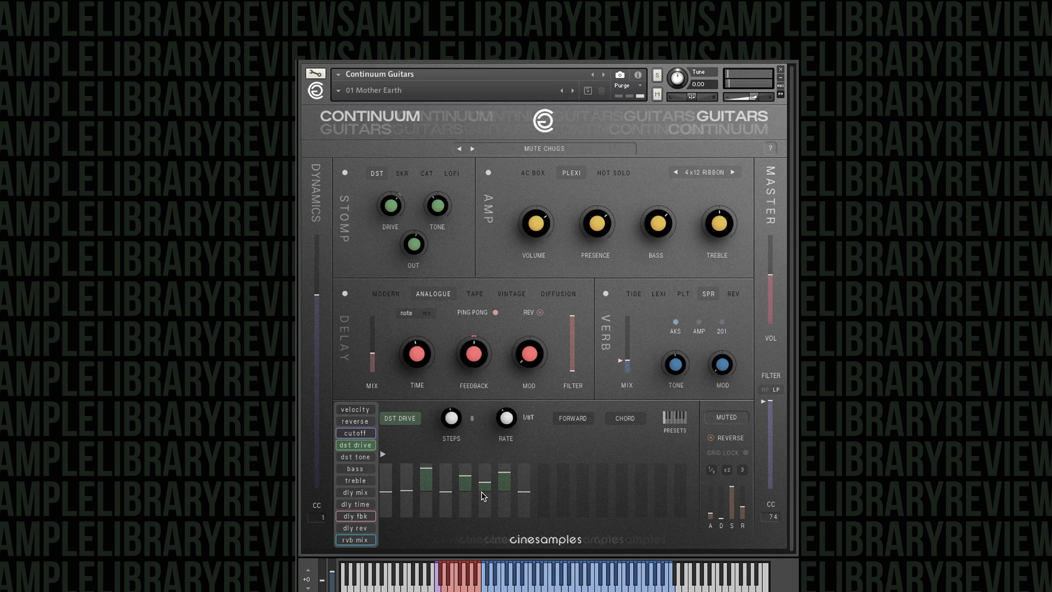
left_click(402, 174)
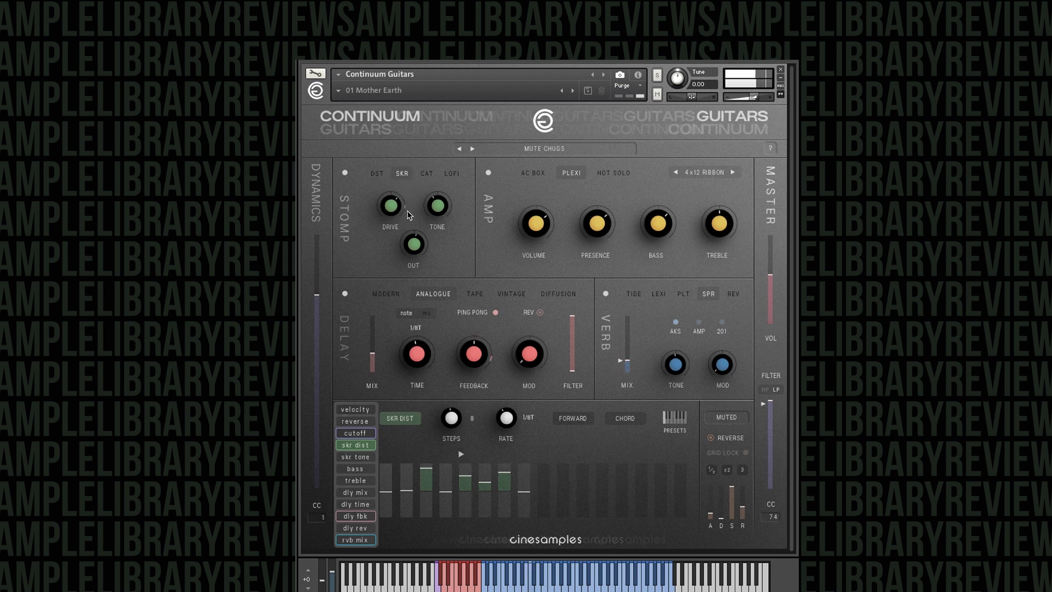